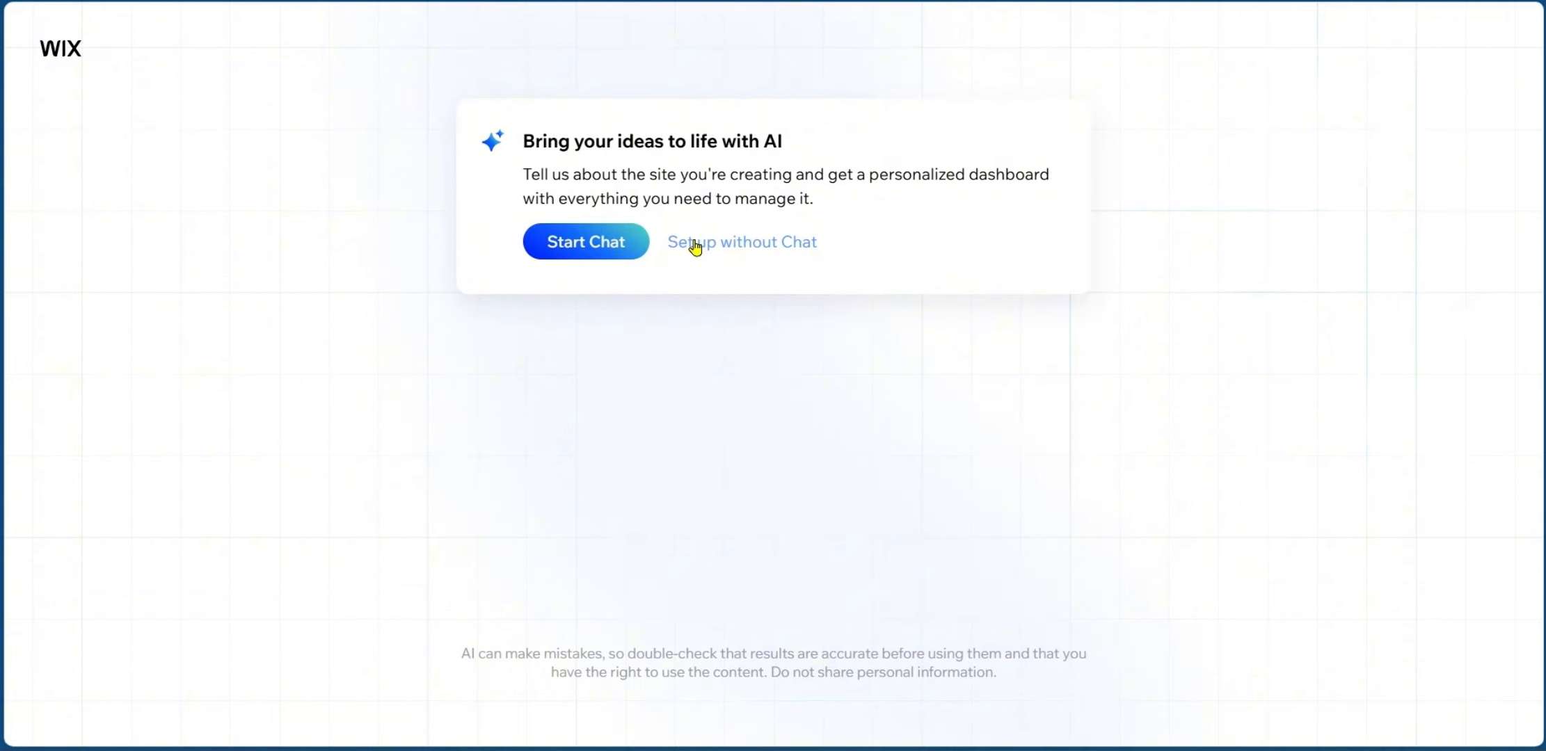
Skip the AI chat and choose Portfolio as the website type.
left_click(767, 244)
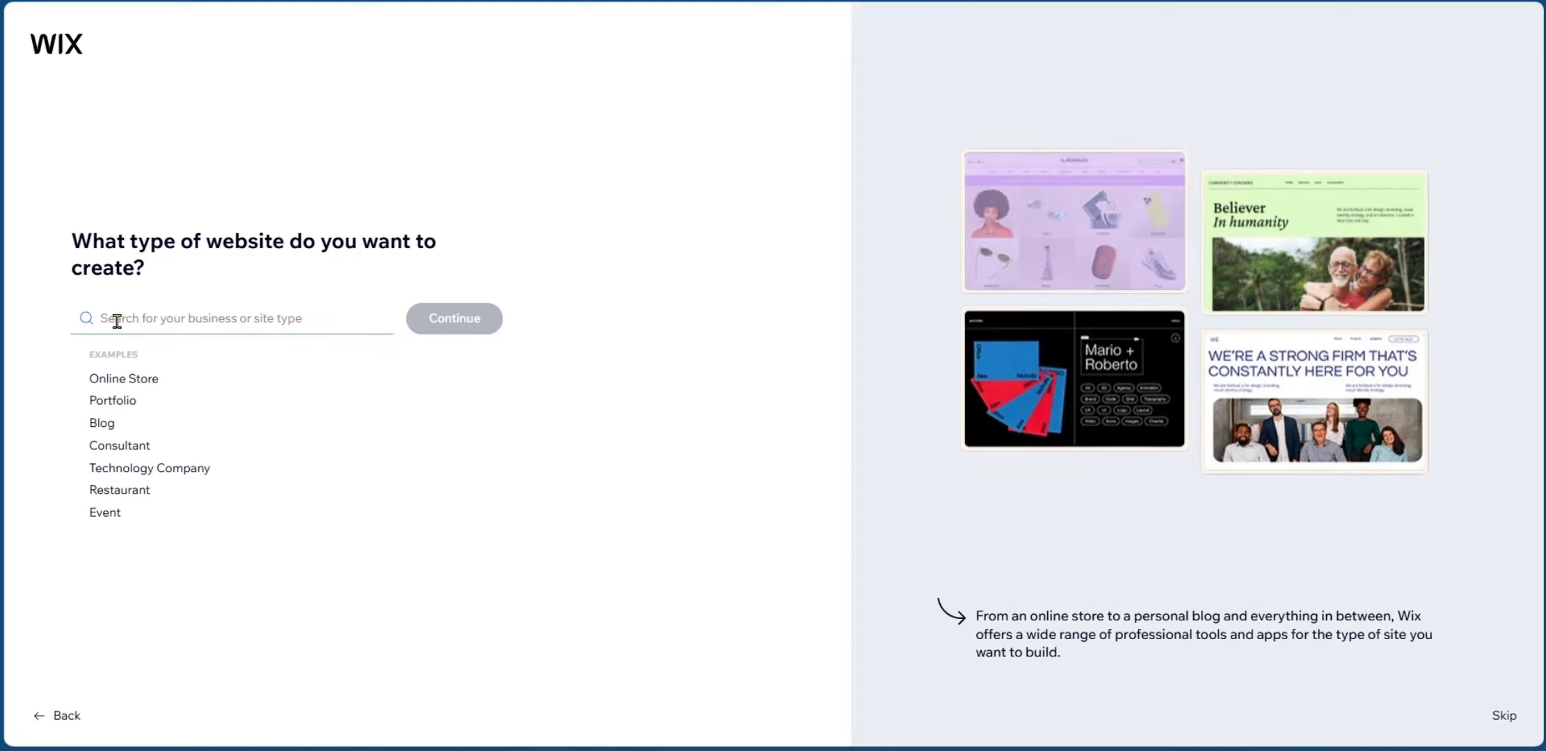
left_click(217, 319)
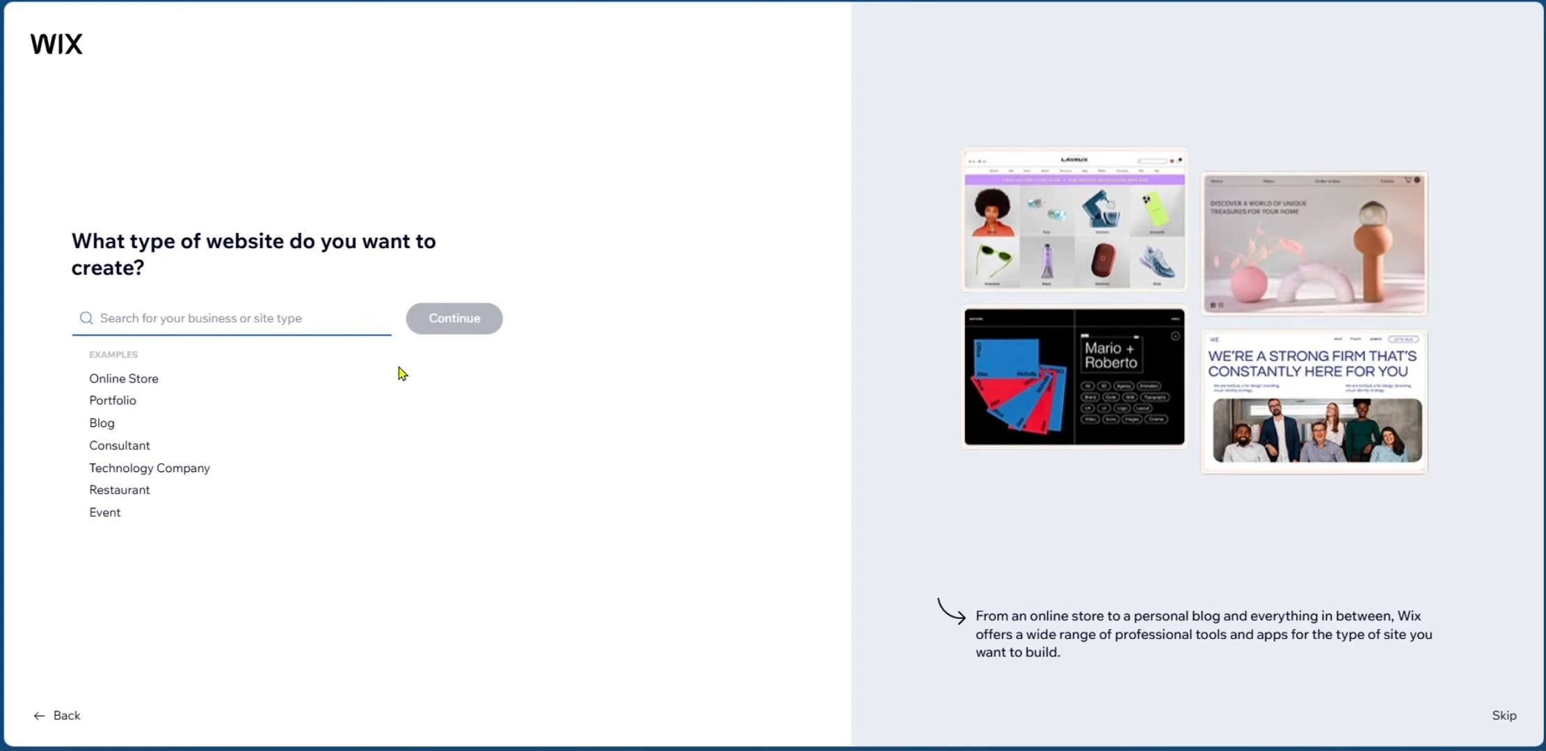
type("p")
left_click(128, 349)
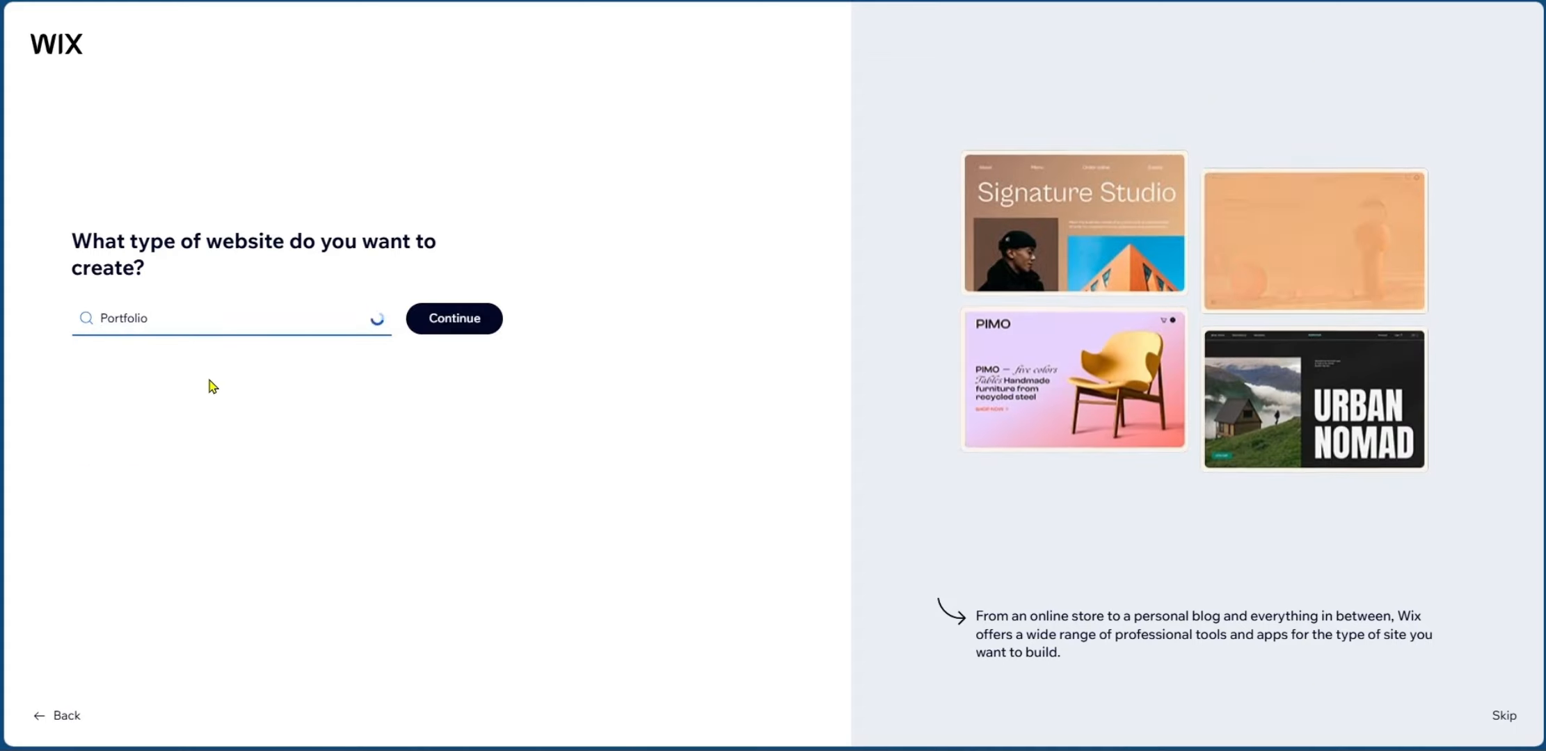
left_click(438, 327)
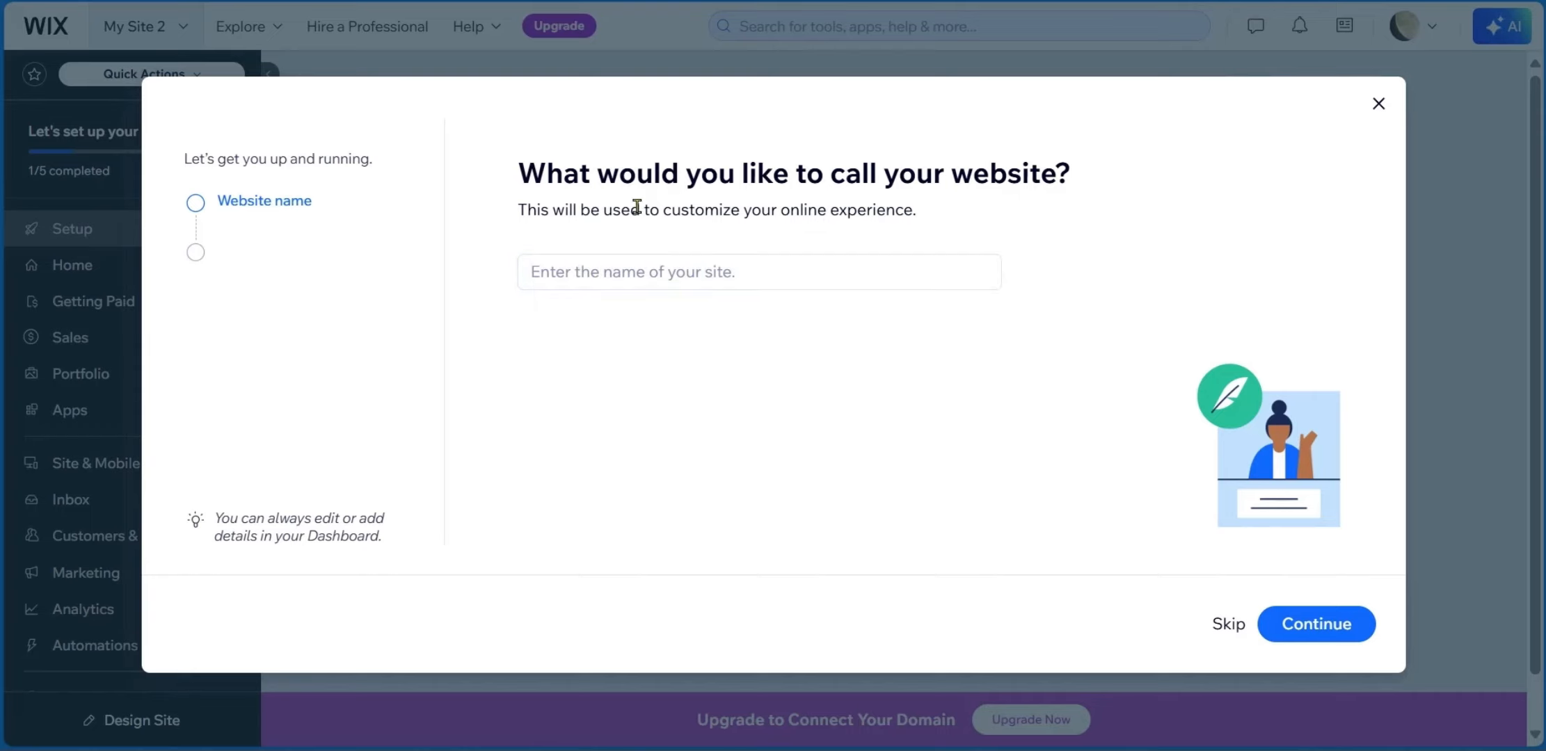
Paste the site owner's name as the website name and confirm it.
left_click(627, 268)
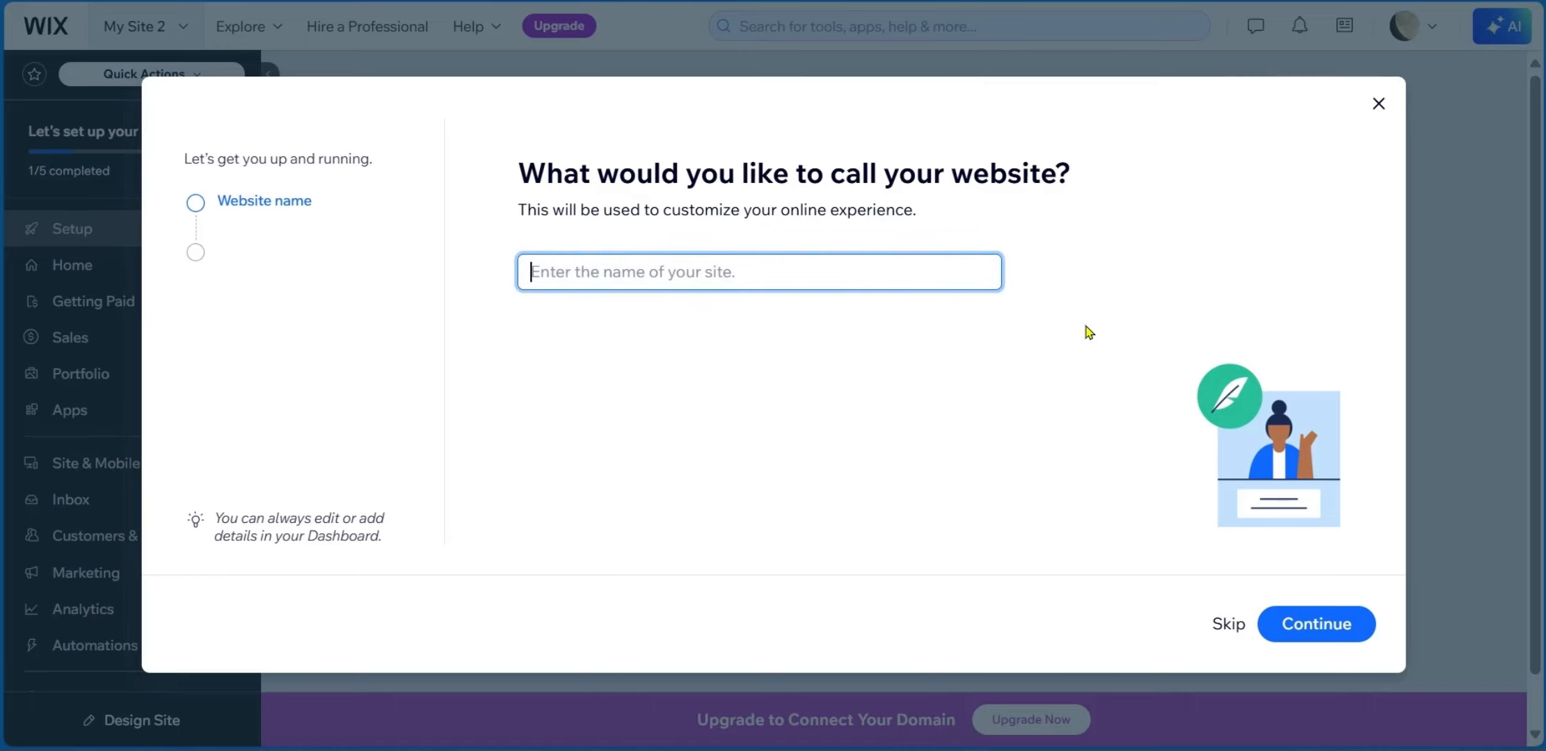
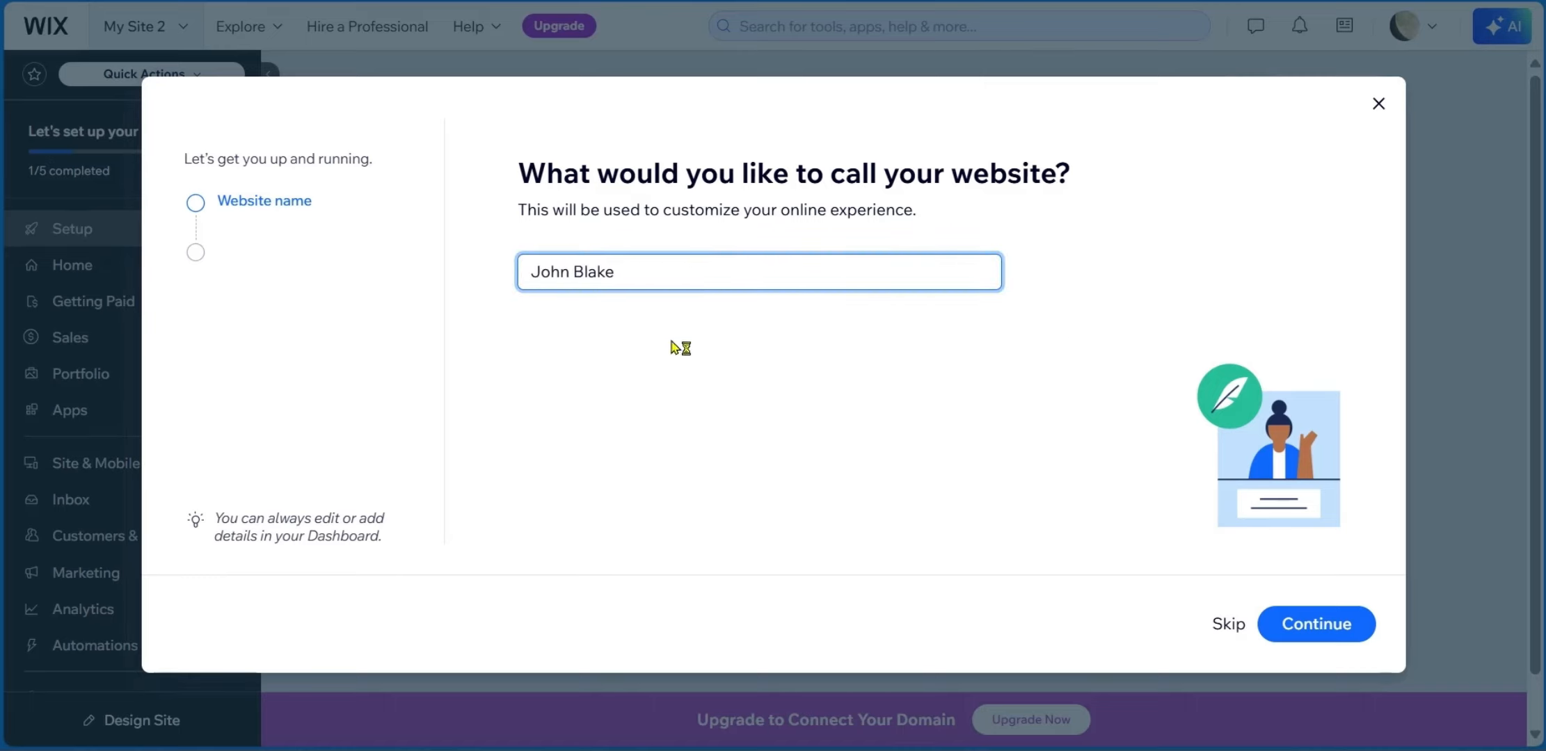
left_click(1330, 629)
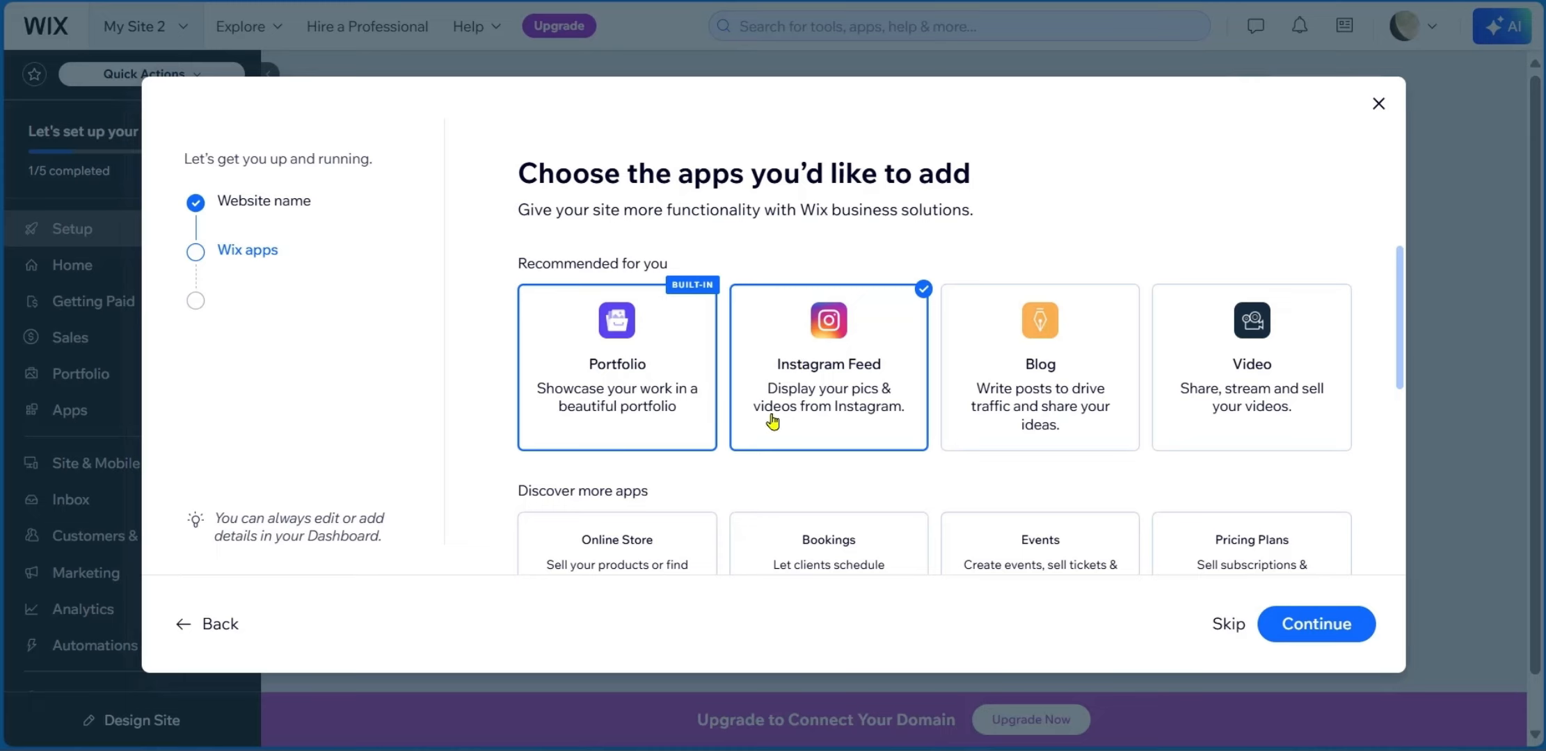
Add the Chat and Bookings apps, finish app selection, and continue to the dashboard.
scroll(798, 428, "down", 3)
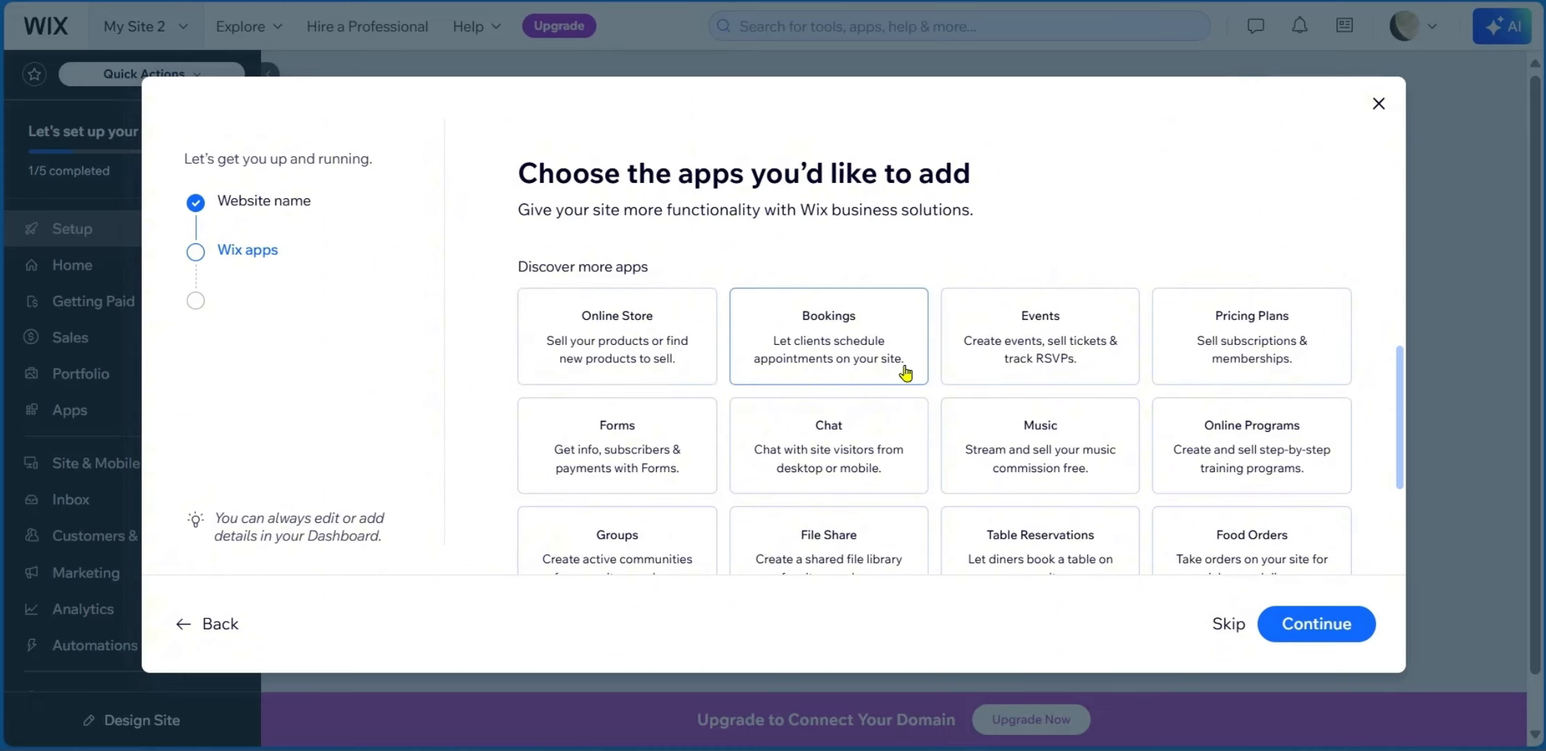
left_click(805, 459)
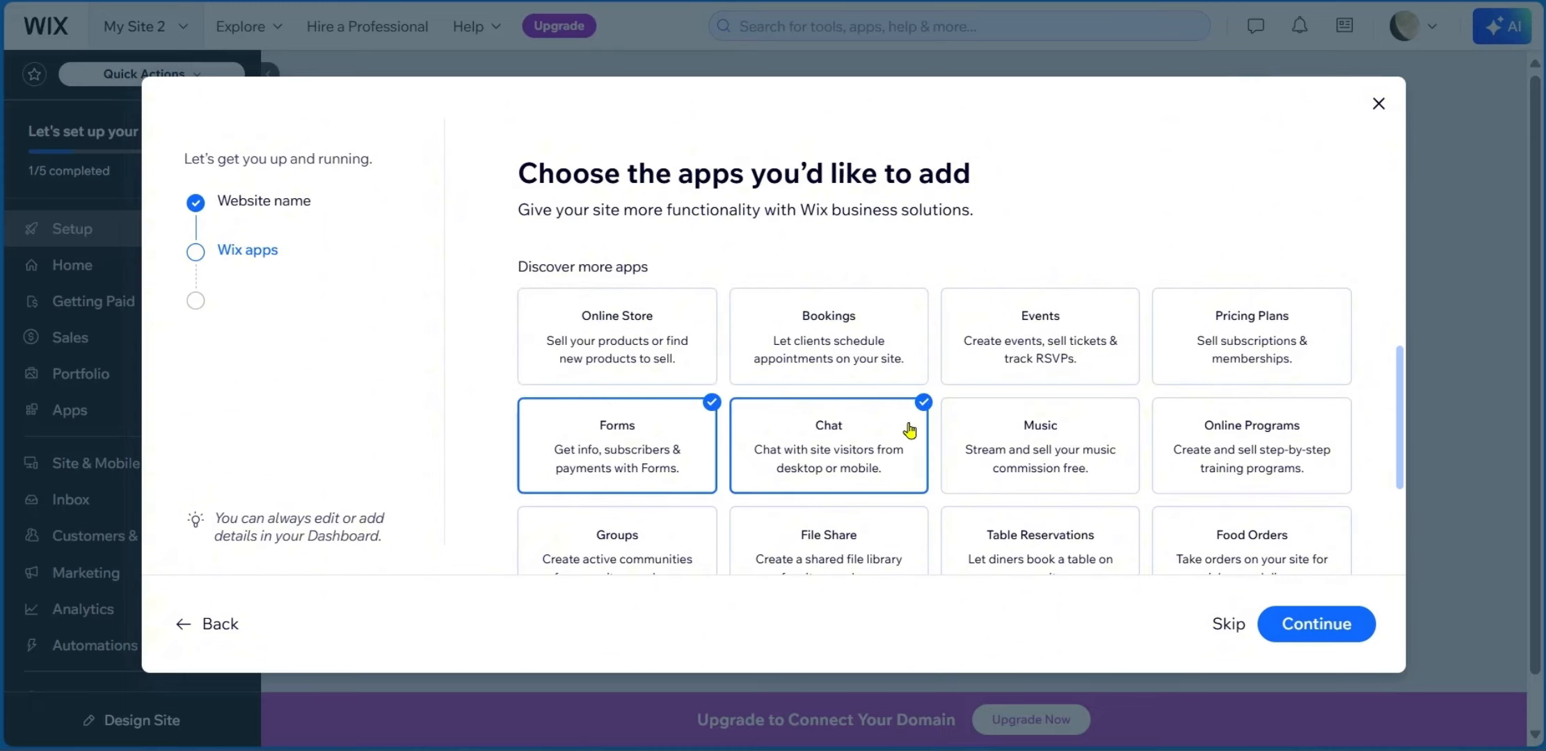
left_click(846, 372)
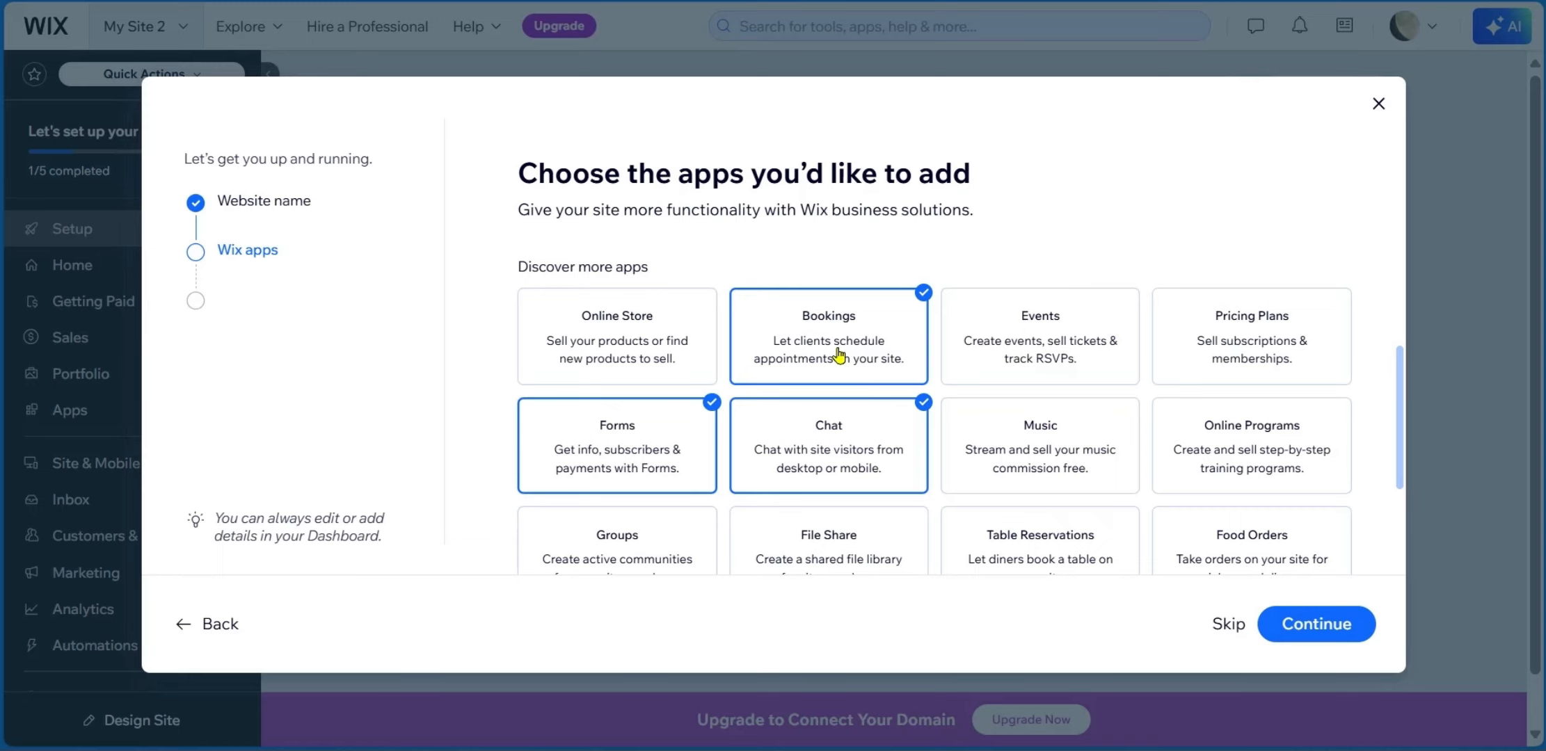
scroll(863, 393, "down", 3)
scroll(765, 390, "up", 2)
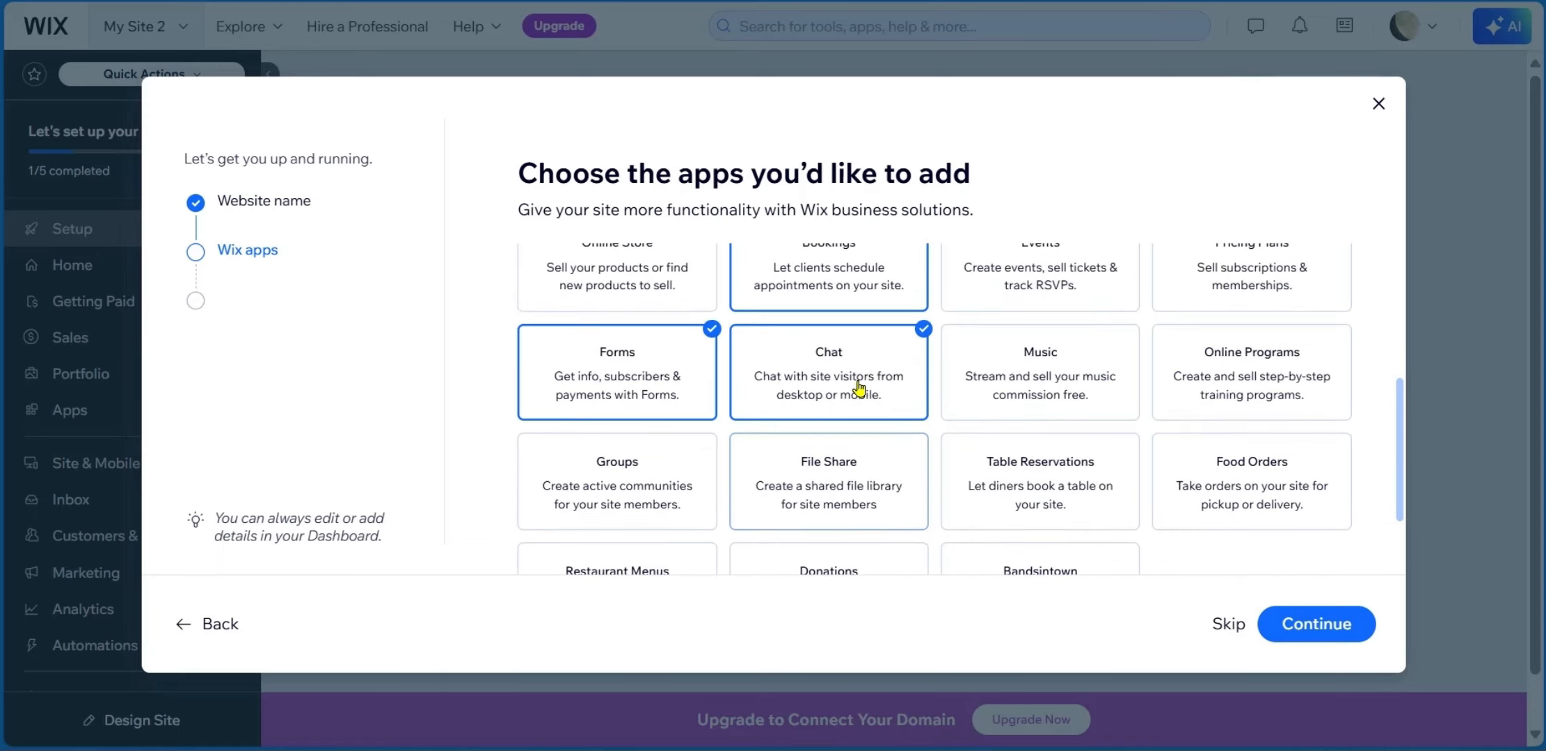
scroll(828, 479, "up", 5)
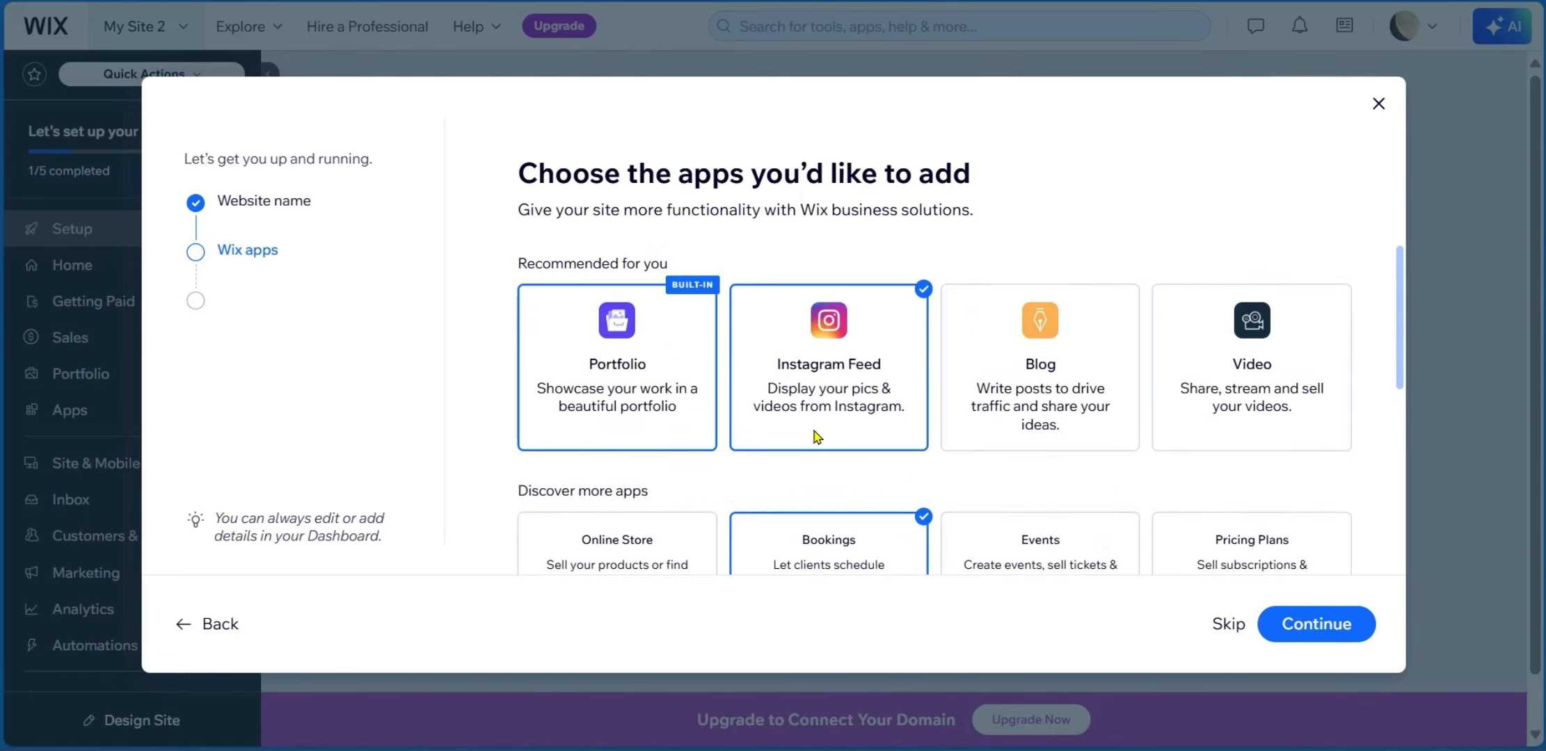
scroll(818, 435, "down", 7)
left_click(1290, 605)
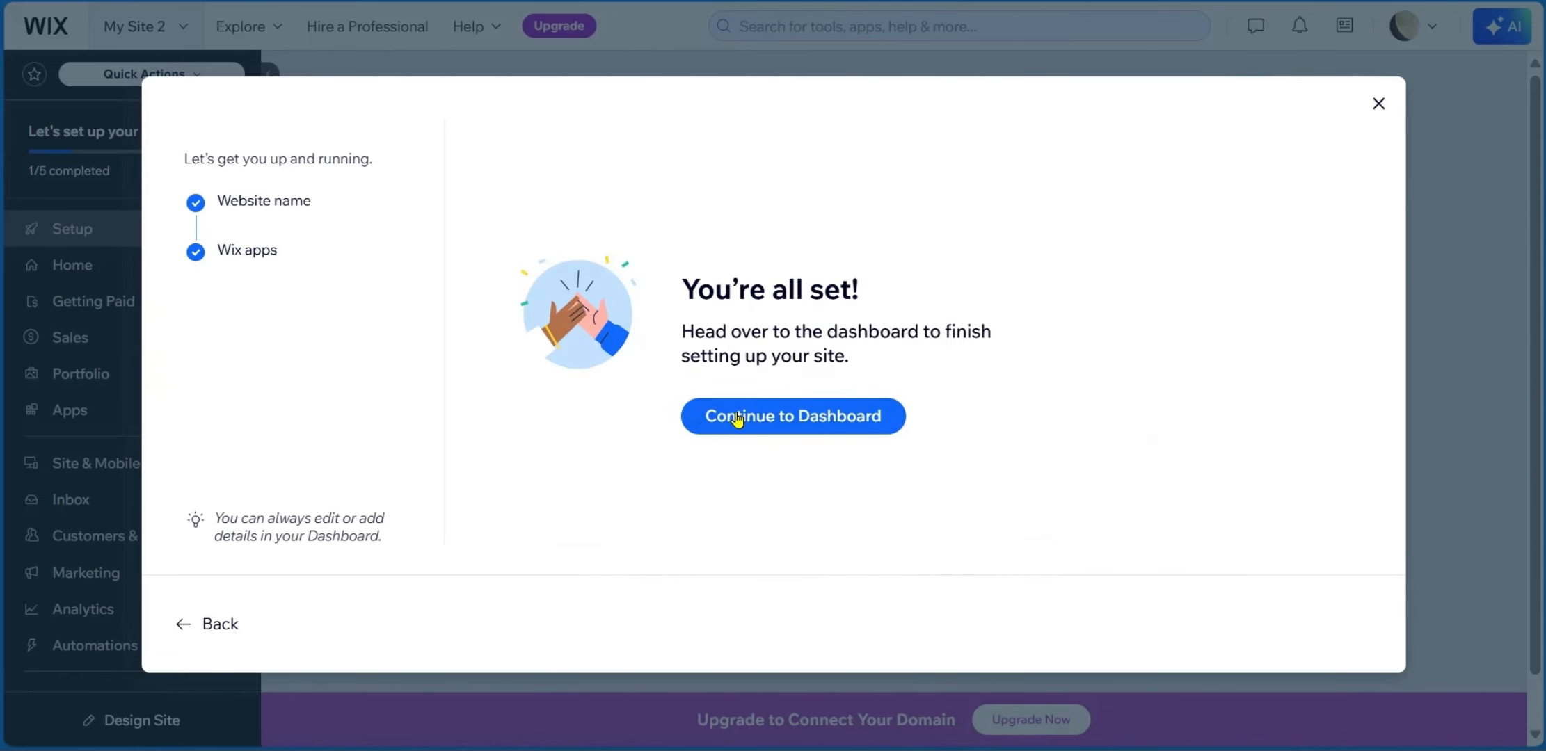
left_click(792, 417)
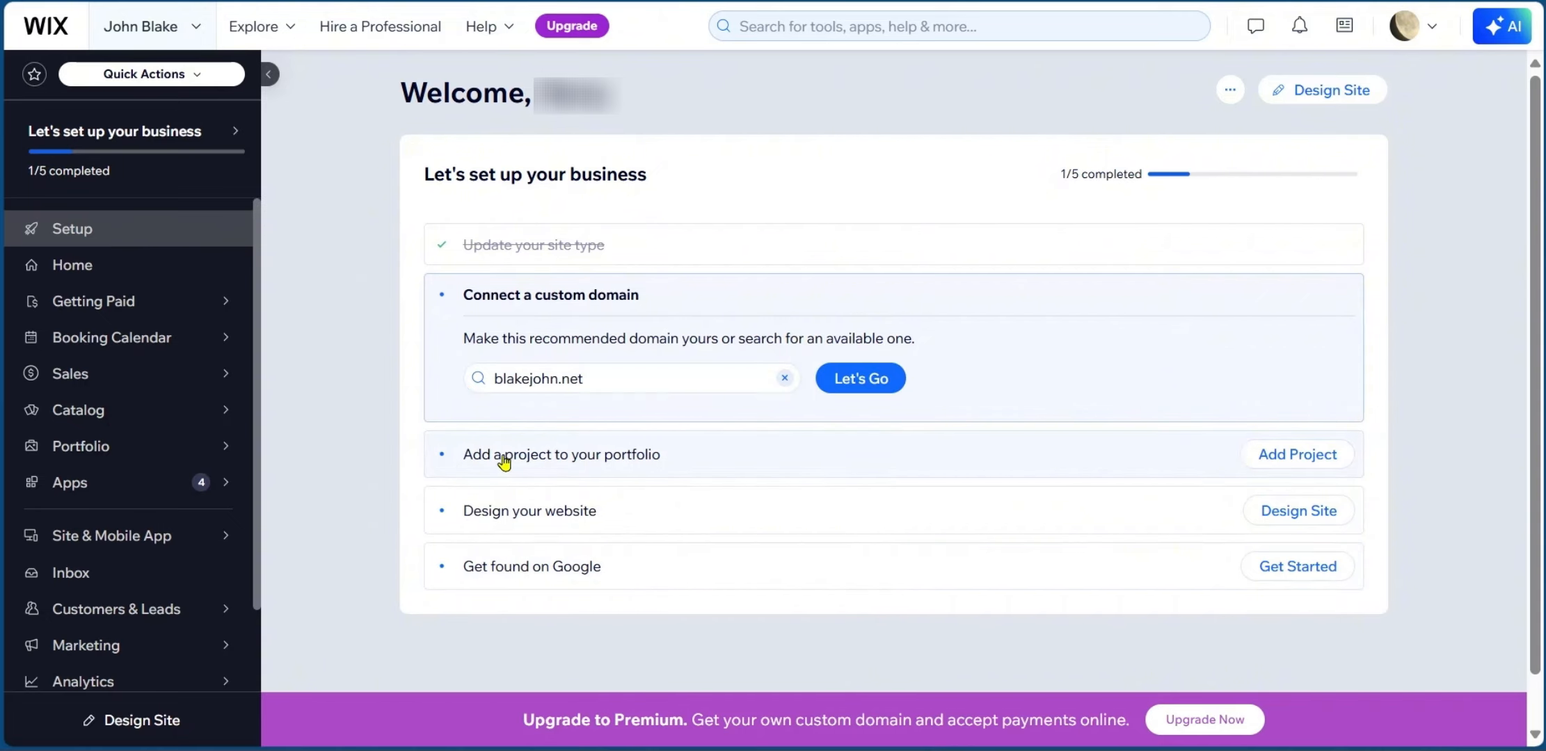
Choose Add Project on the 'Add a project to your portfolio' checklist item.
left_click(1306, 458)
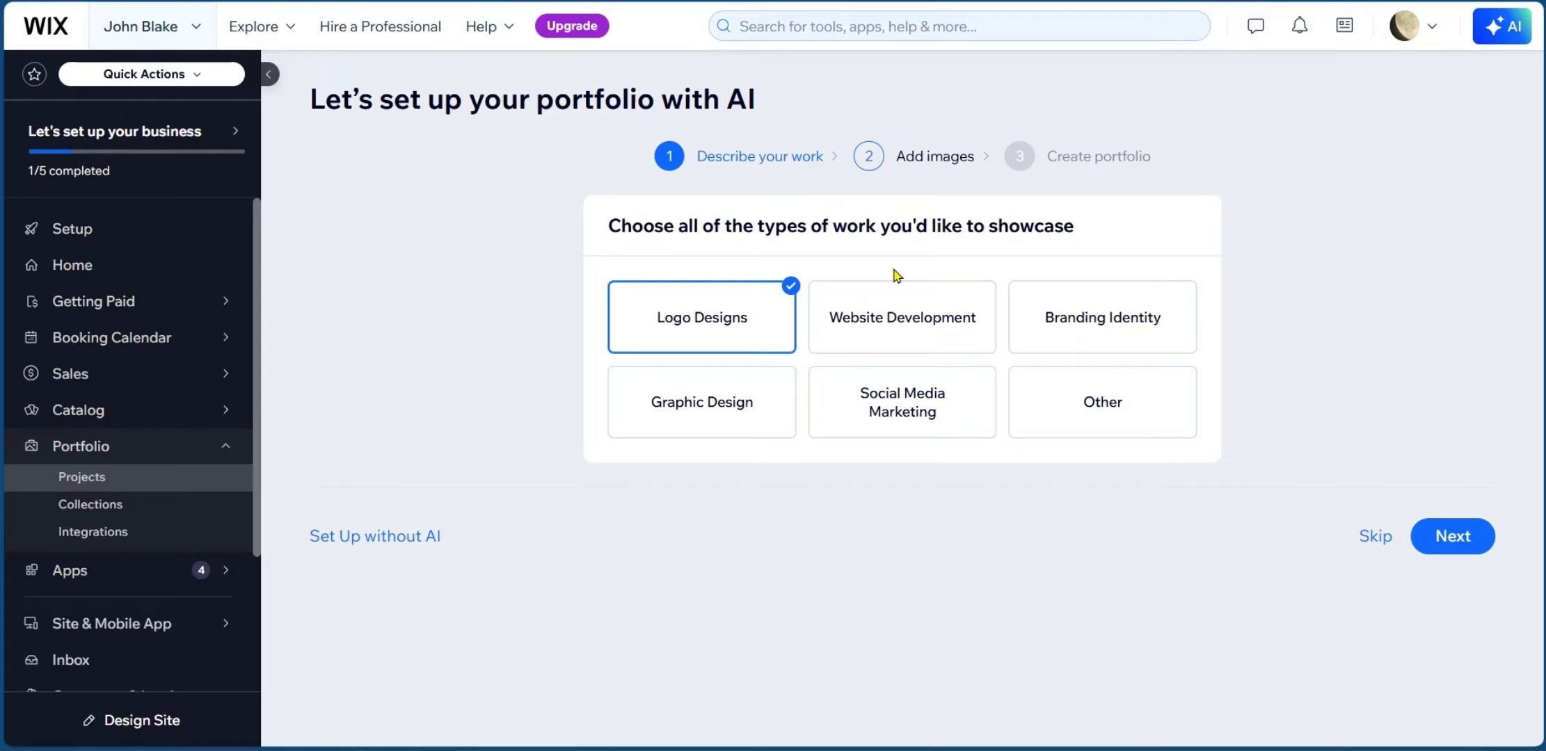
Select Logo Designs and Graphic Design as work types, leaving Website Development unchecked.
left_click(901, 323)
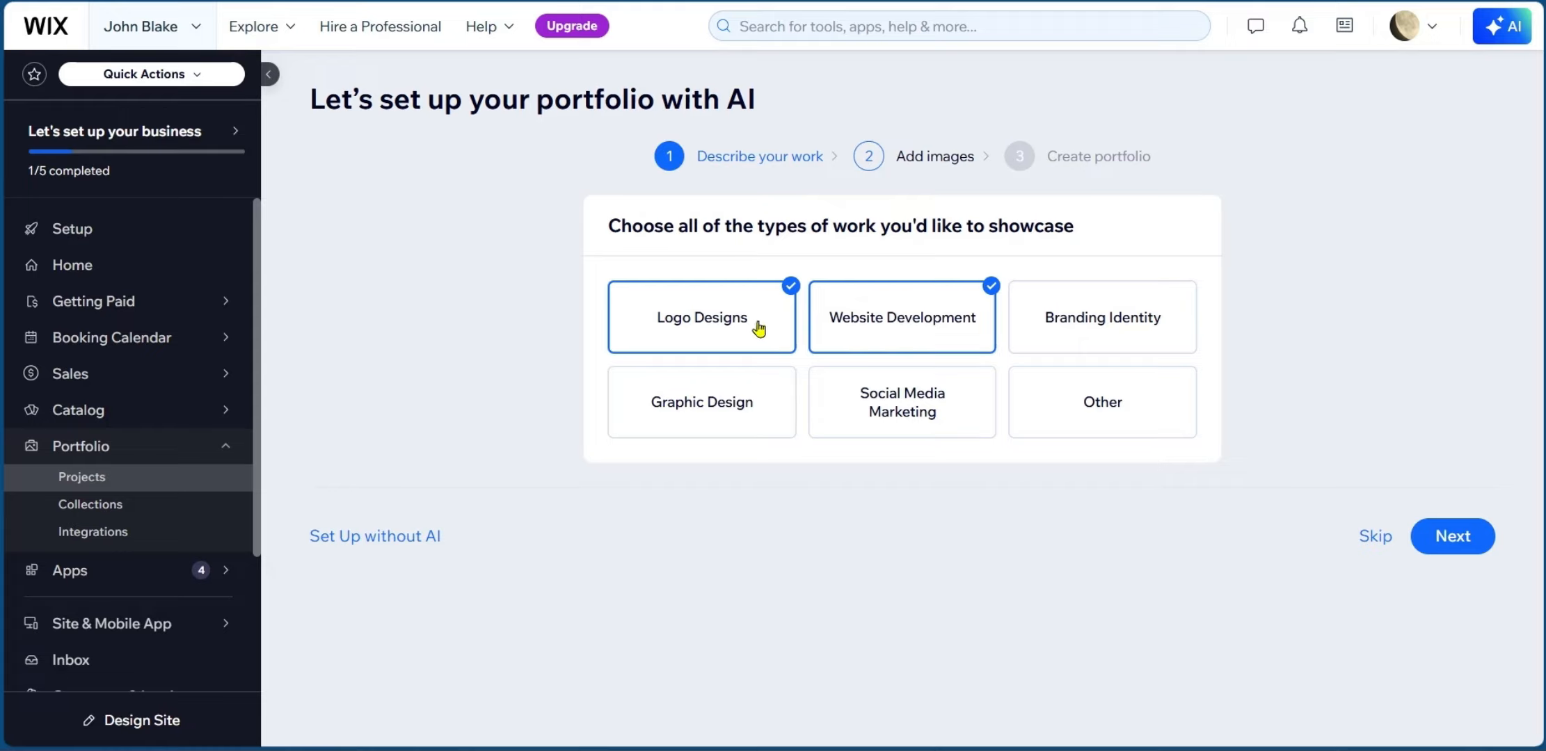
left_click(873, 327)
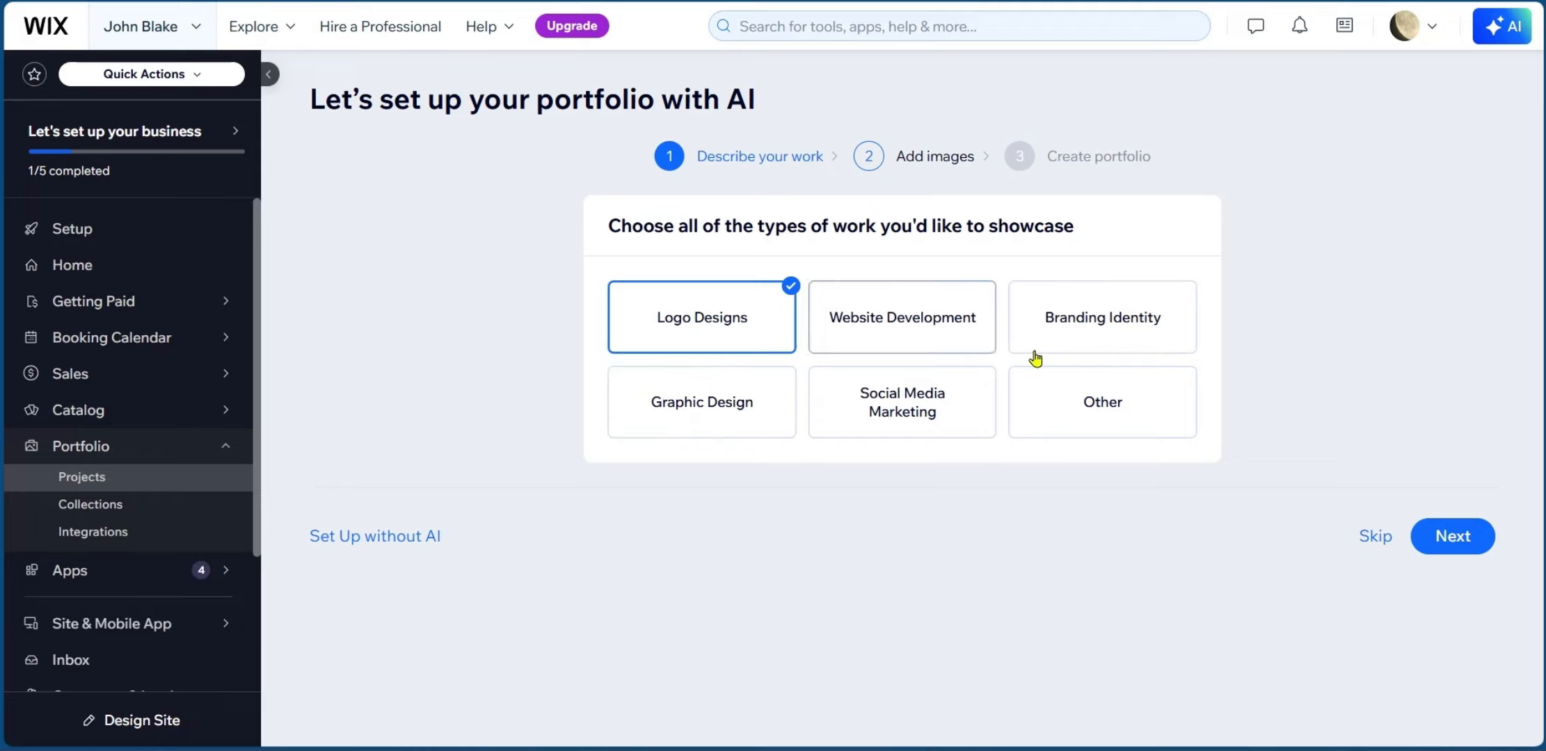
left_click(934, 155)
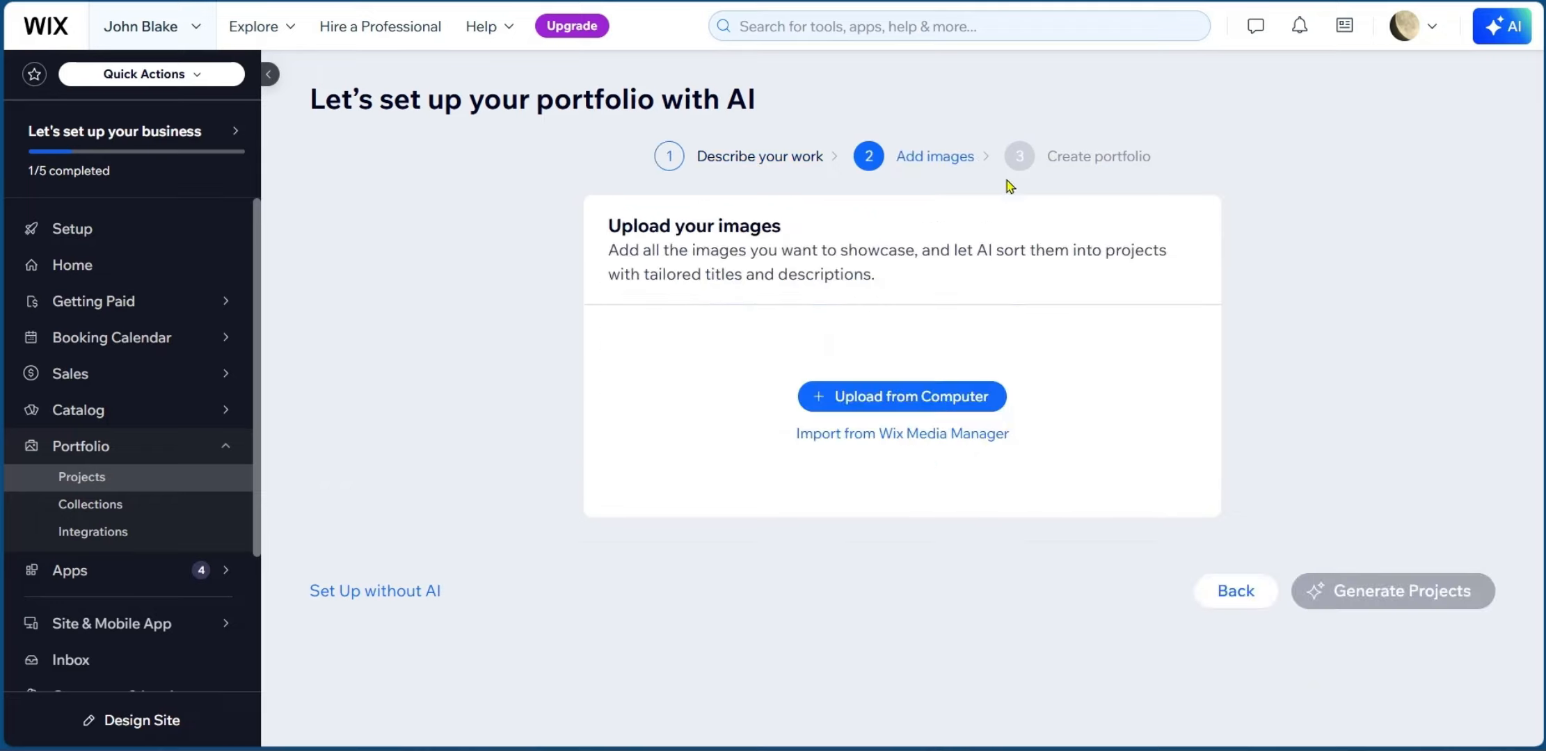
left_click(778, 157)
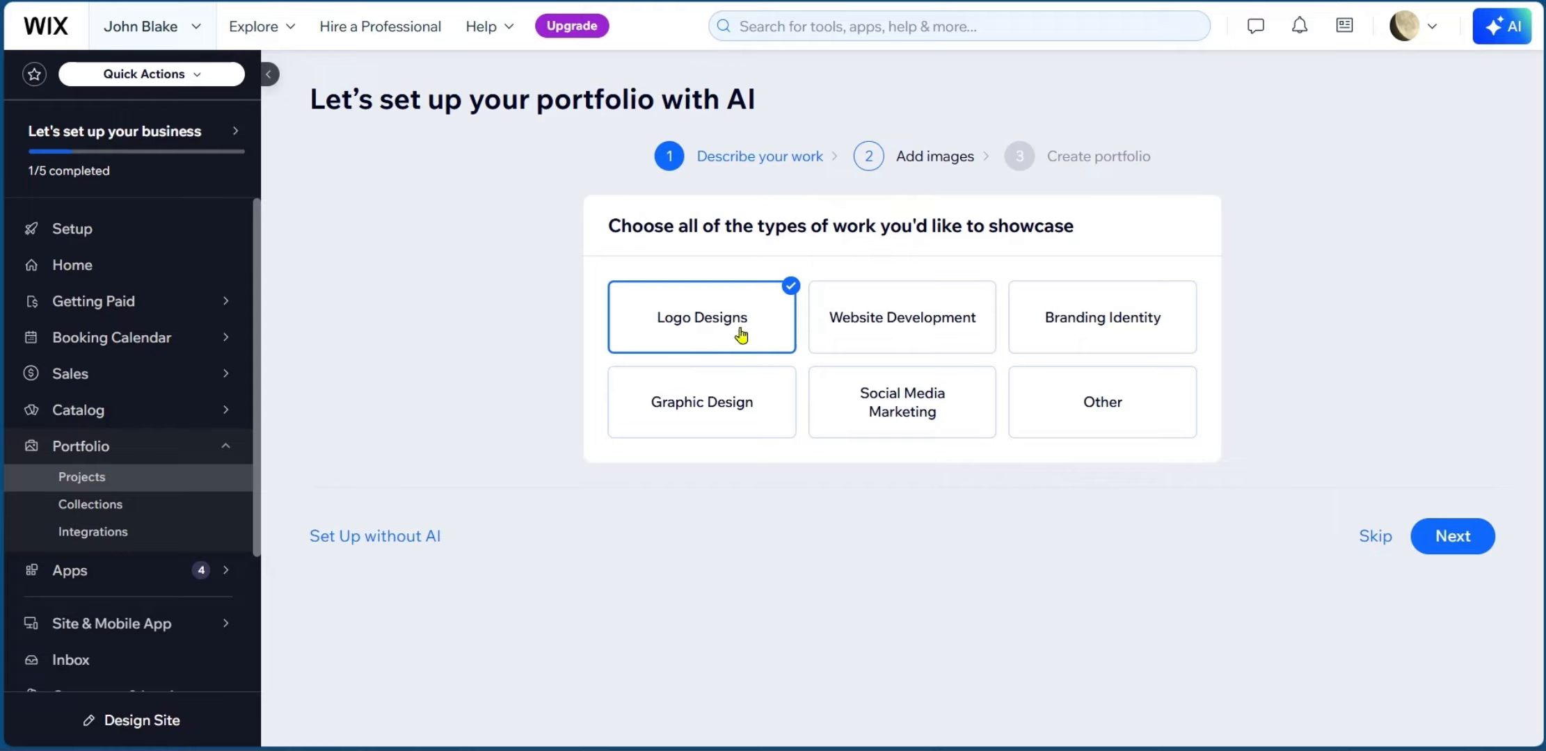
left_click(684, 409)
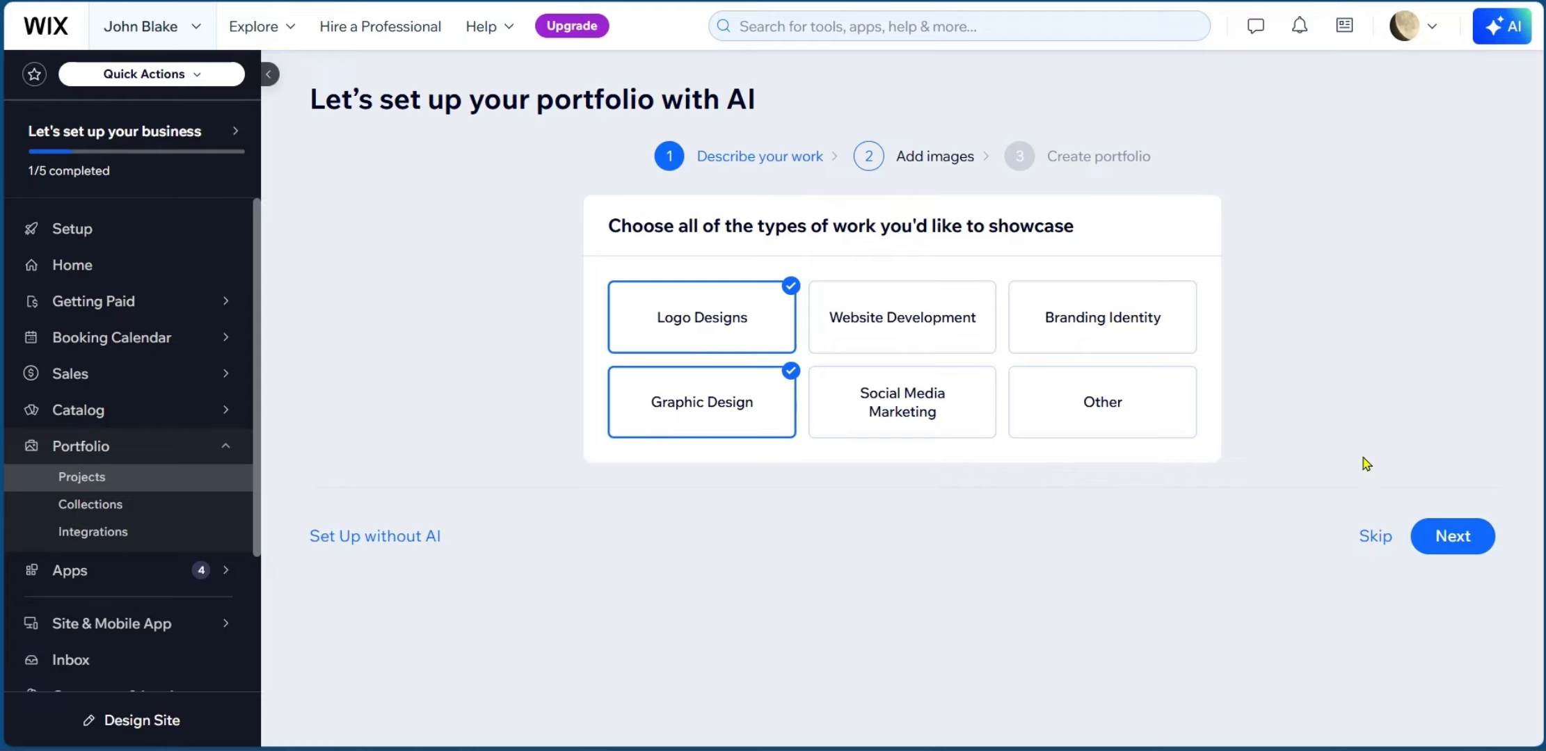
left_click(1460, 549)
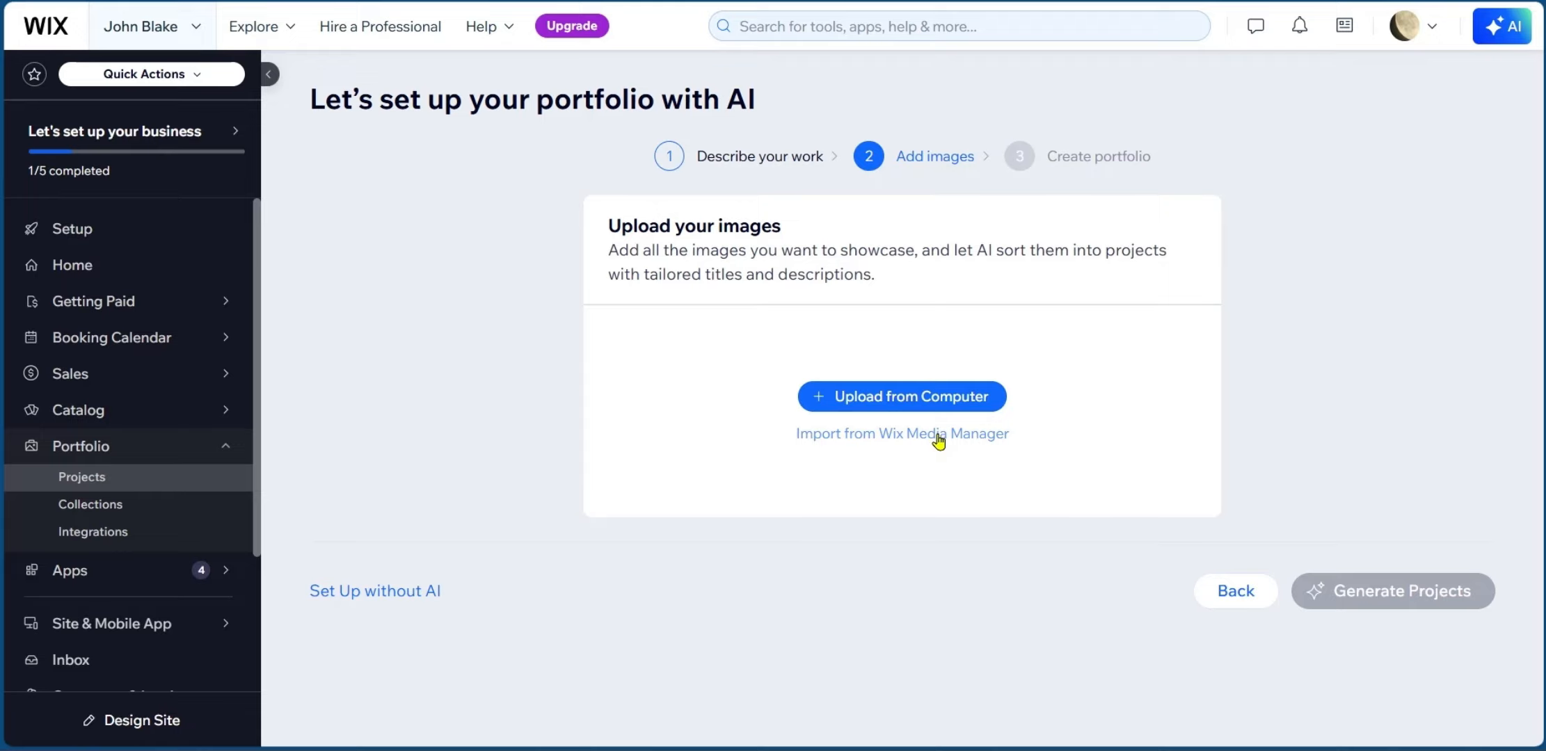
Upload the two logo images and three photos, then generate projects with AI.
left_click(874, 398)
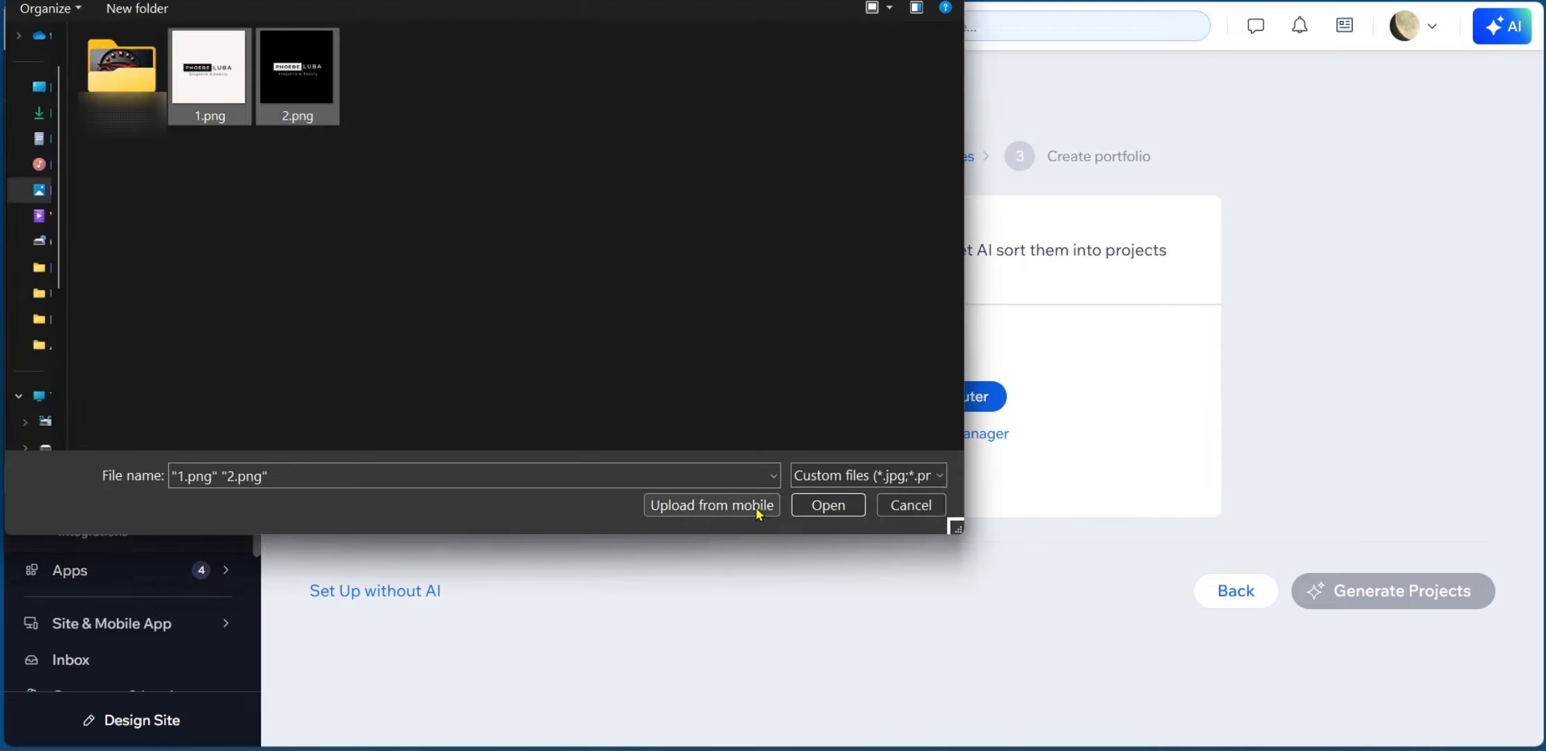
left_click(844, 509)
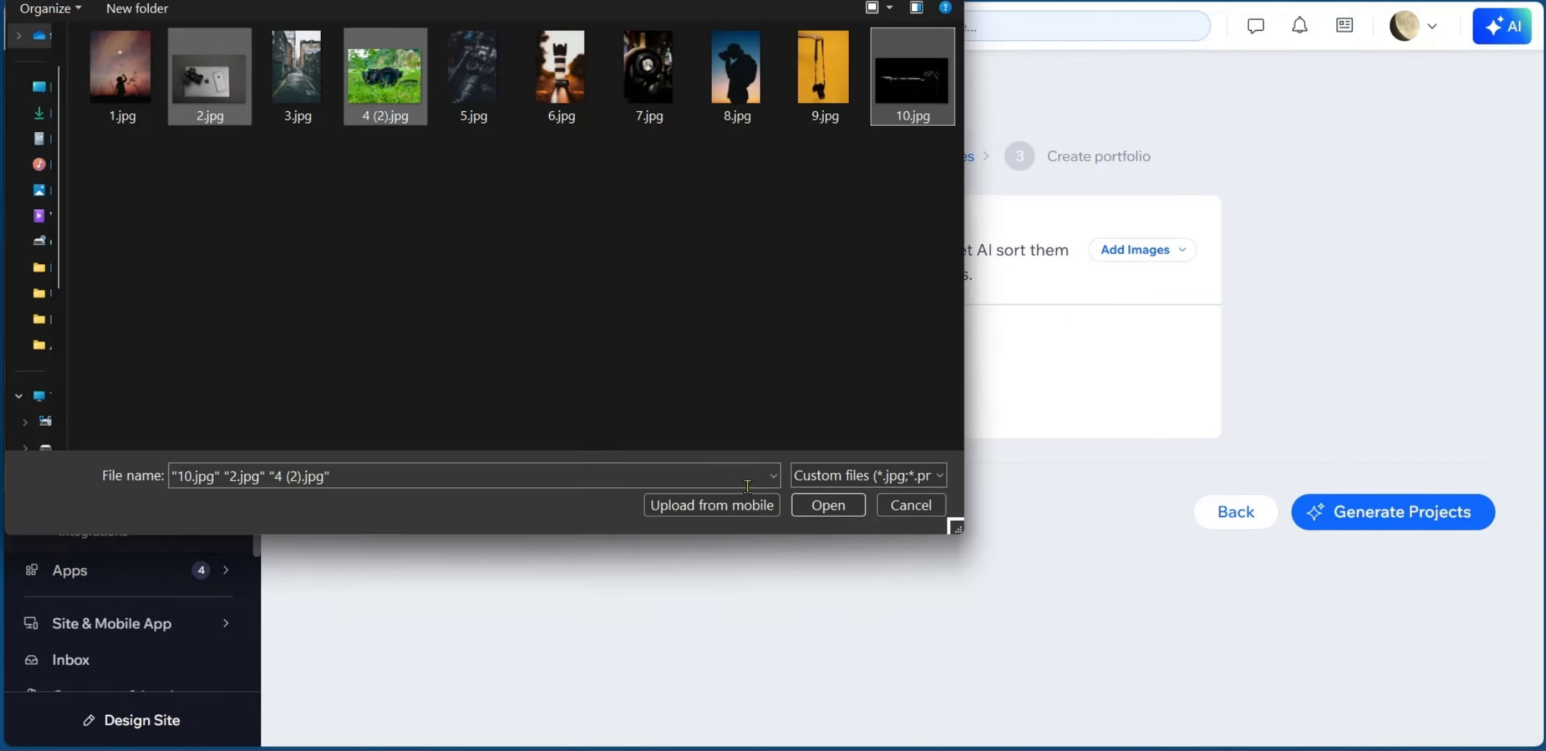
left_click(828, 506)
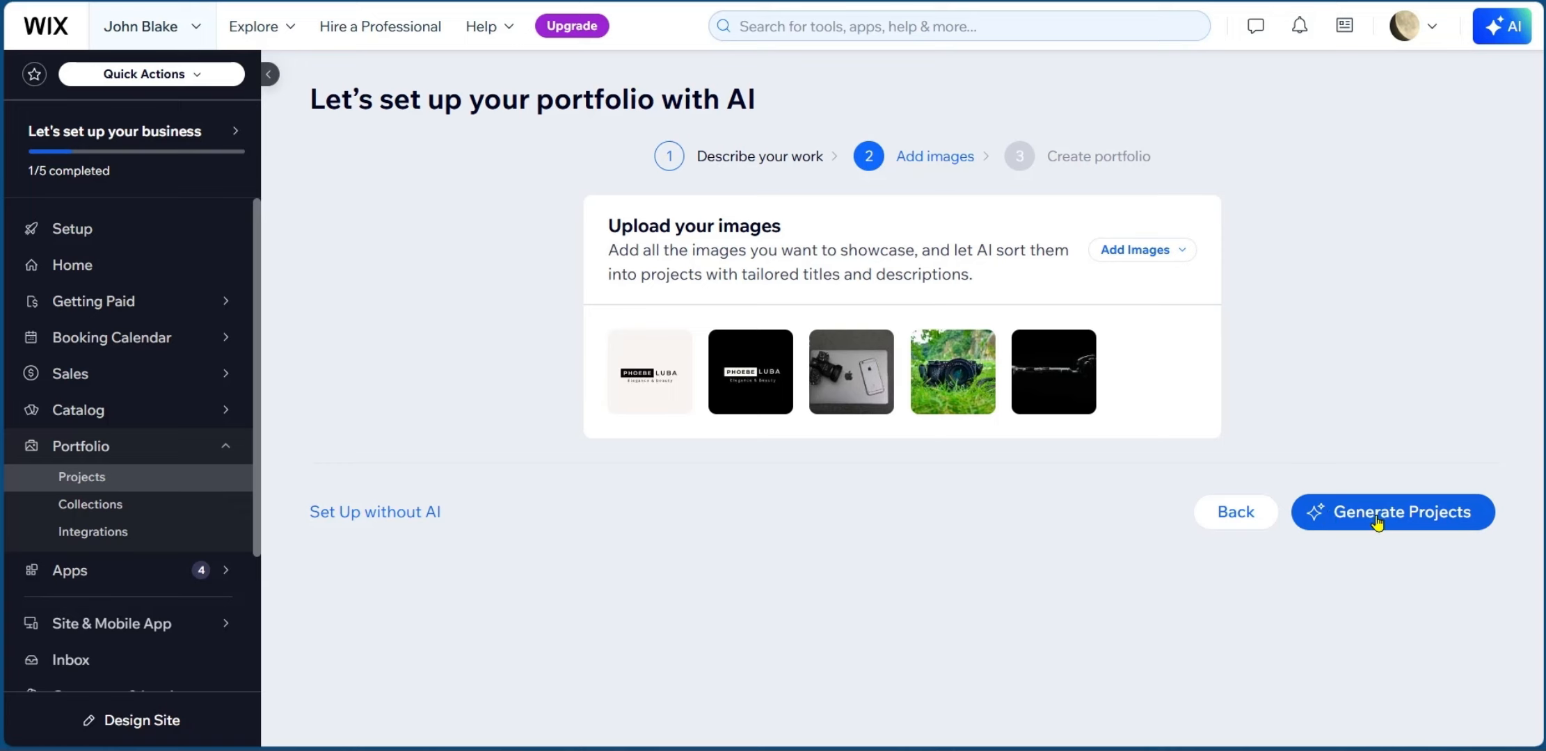
left_click(1378, 522)
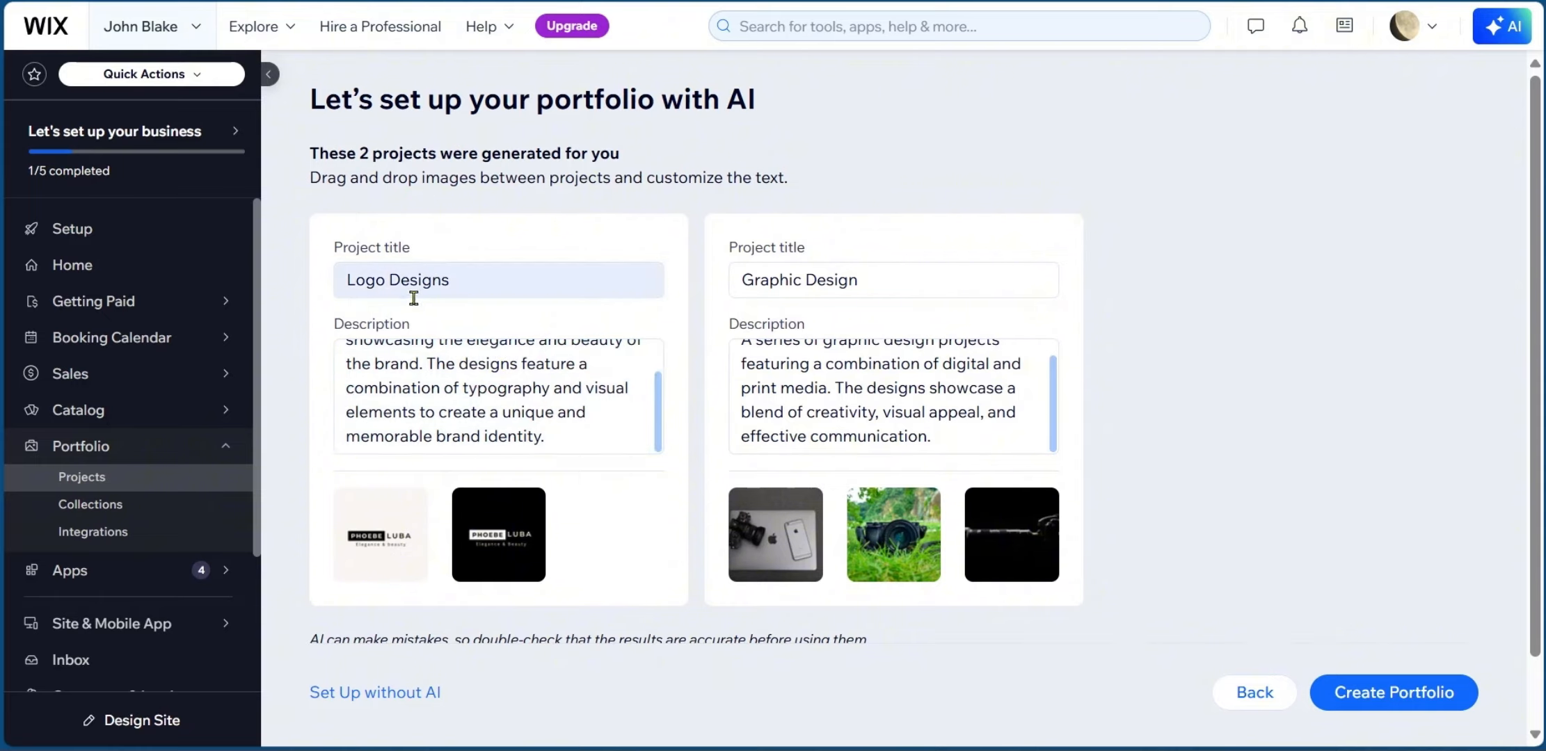
Review the generated Logo Designs and Graphic Design projects and create the portfolio.
scroll(335, 500, "down", 2)
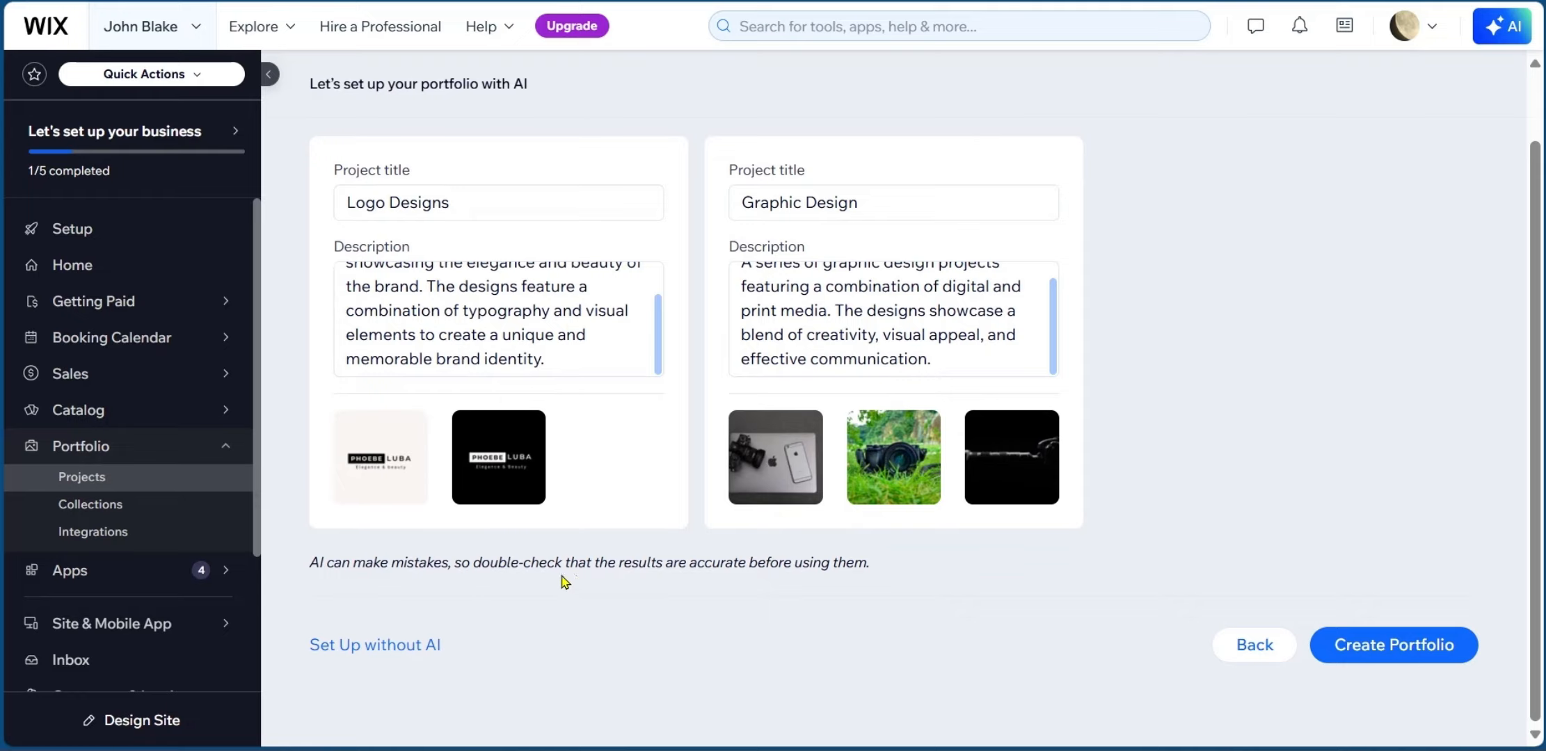
scroll(963, 588, "up", 2)
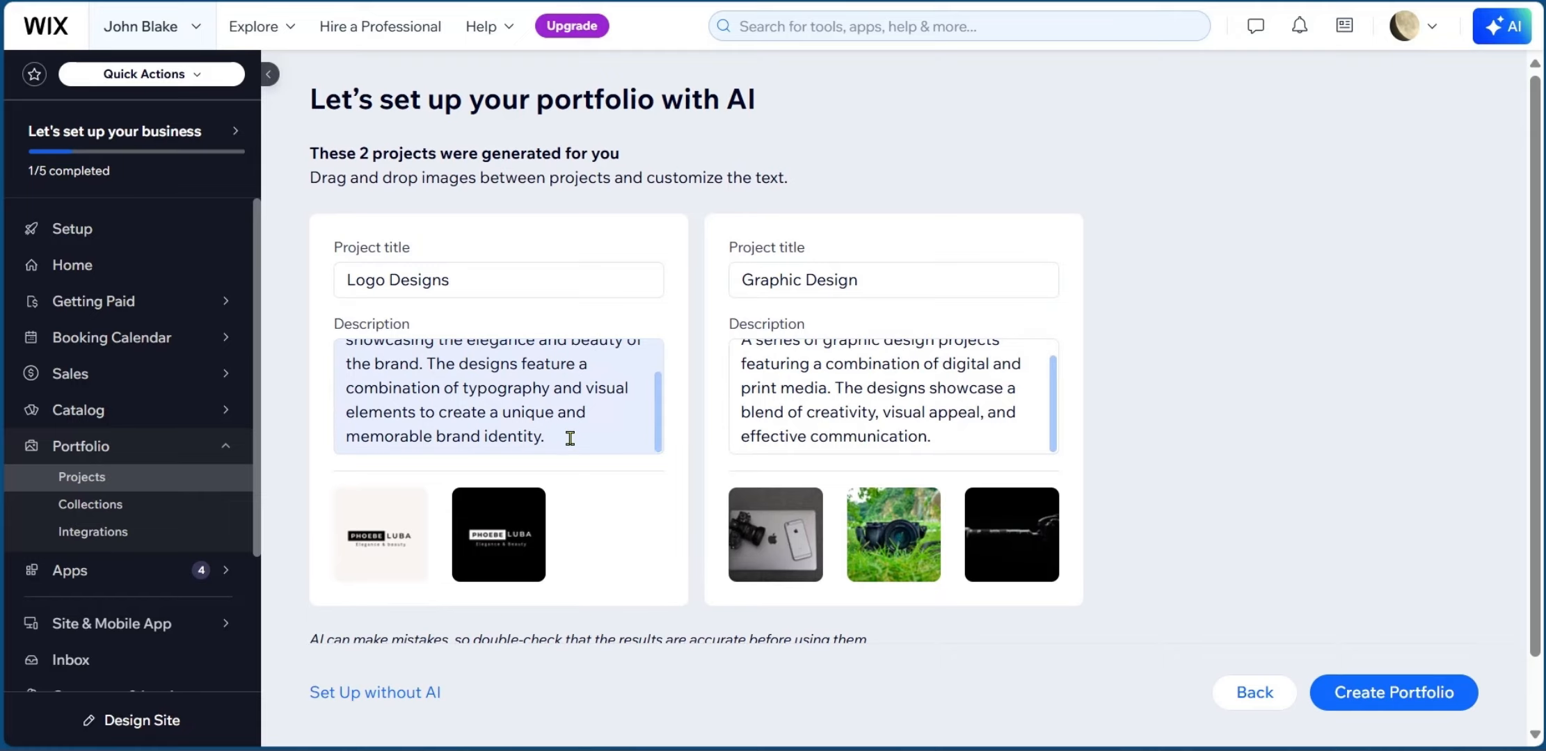
scroll(490, 427, "up", 2)
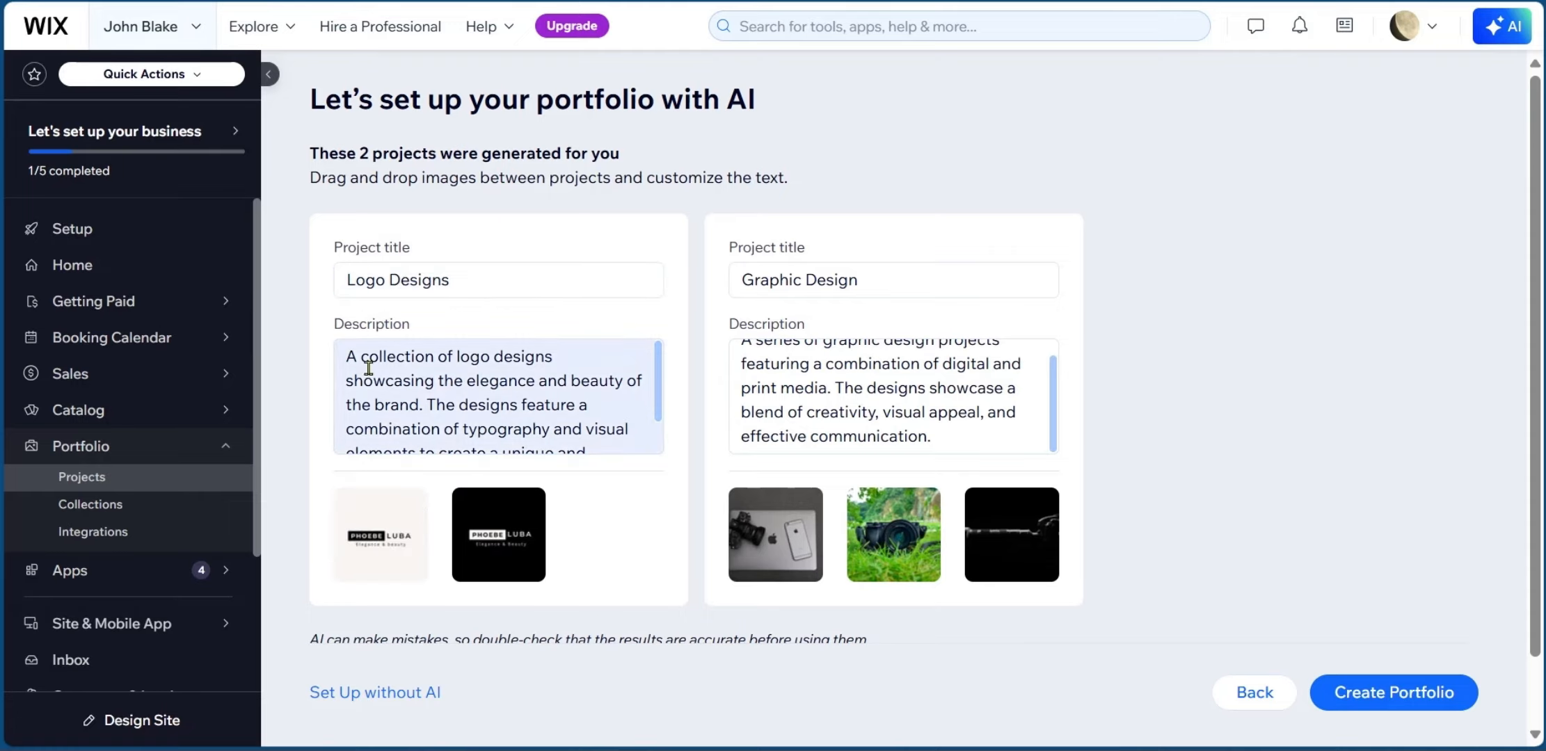
scroll(549, 418, "down", 2)
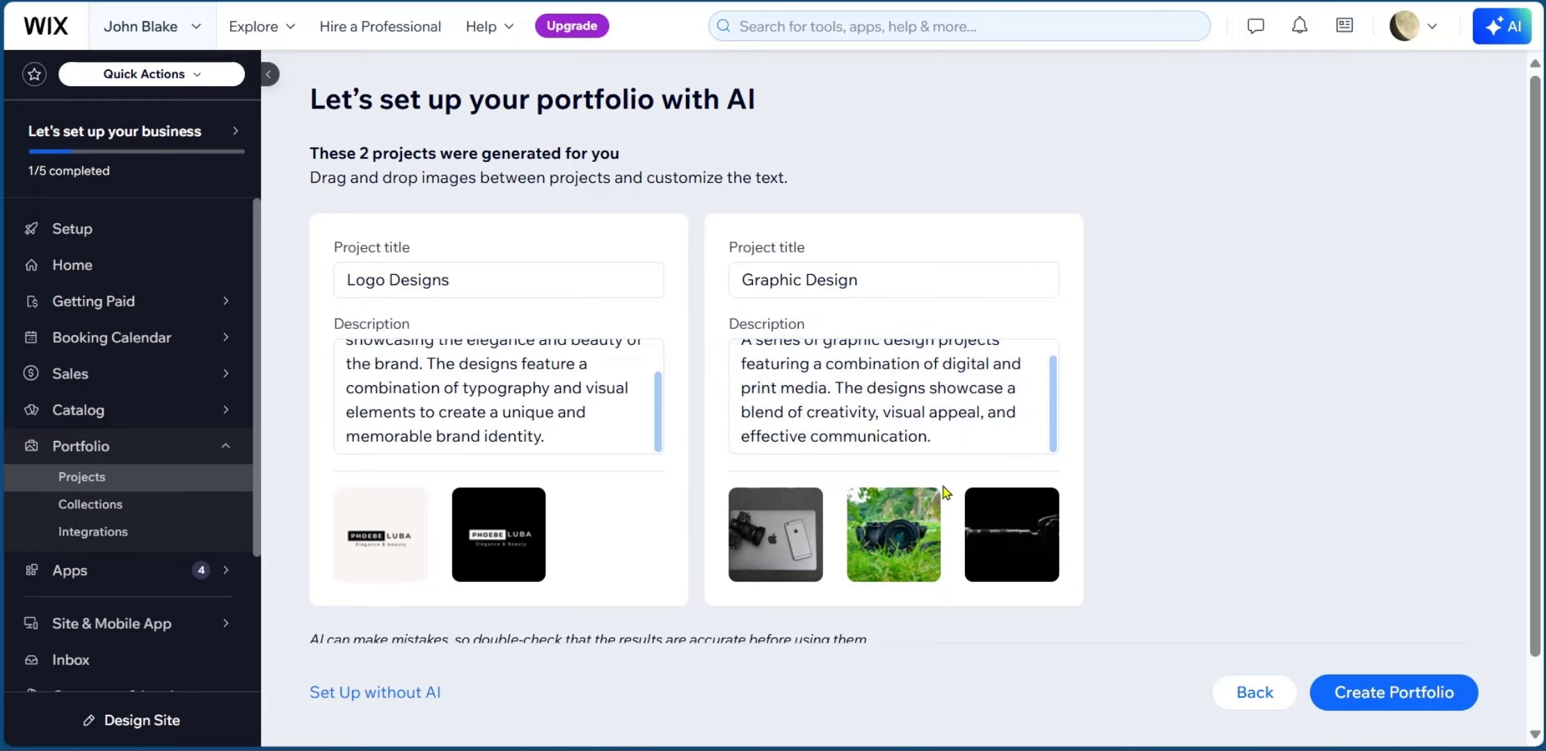
scroll(850, 364, "down", 2)
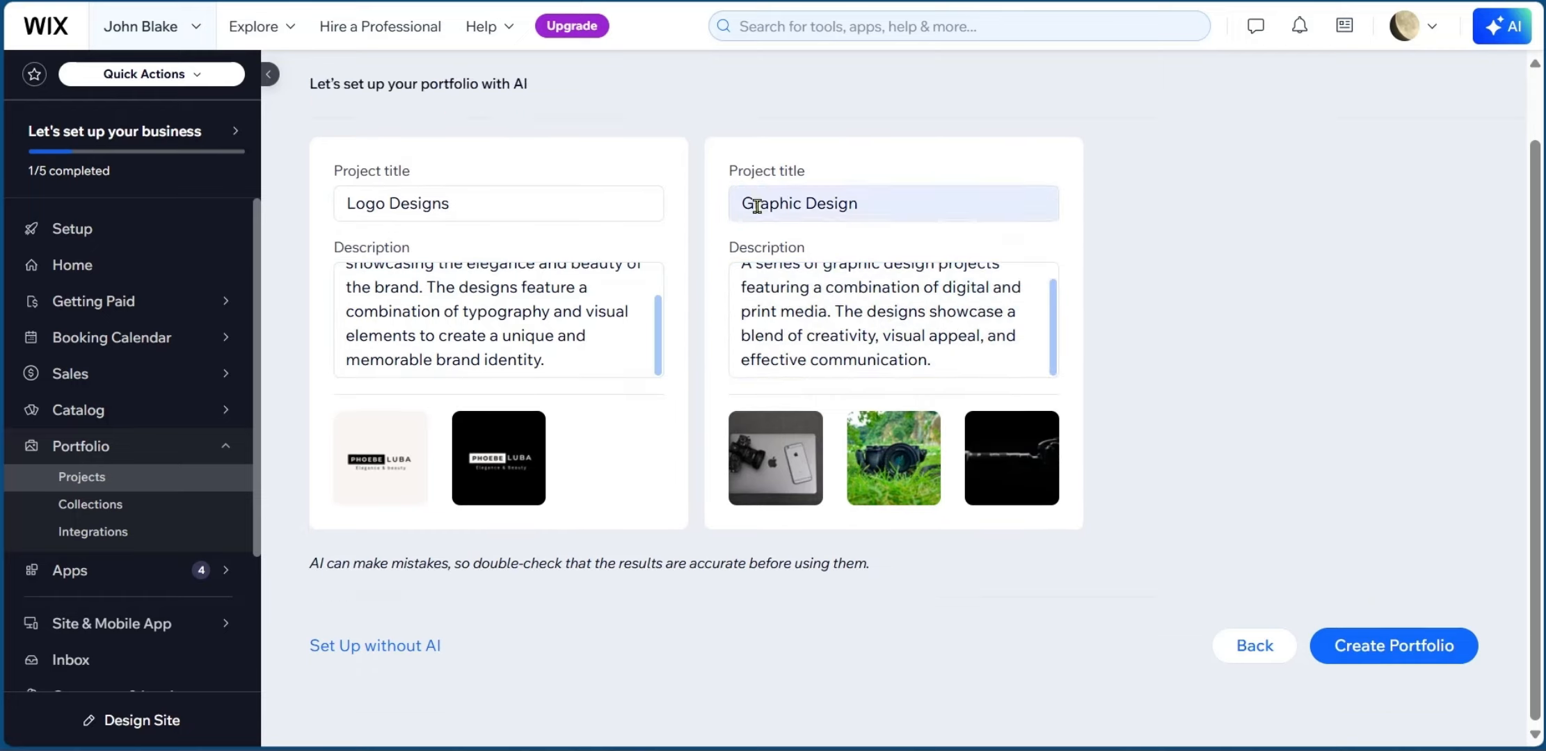
scroll(757, 206, "up", 2)
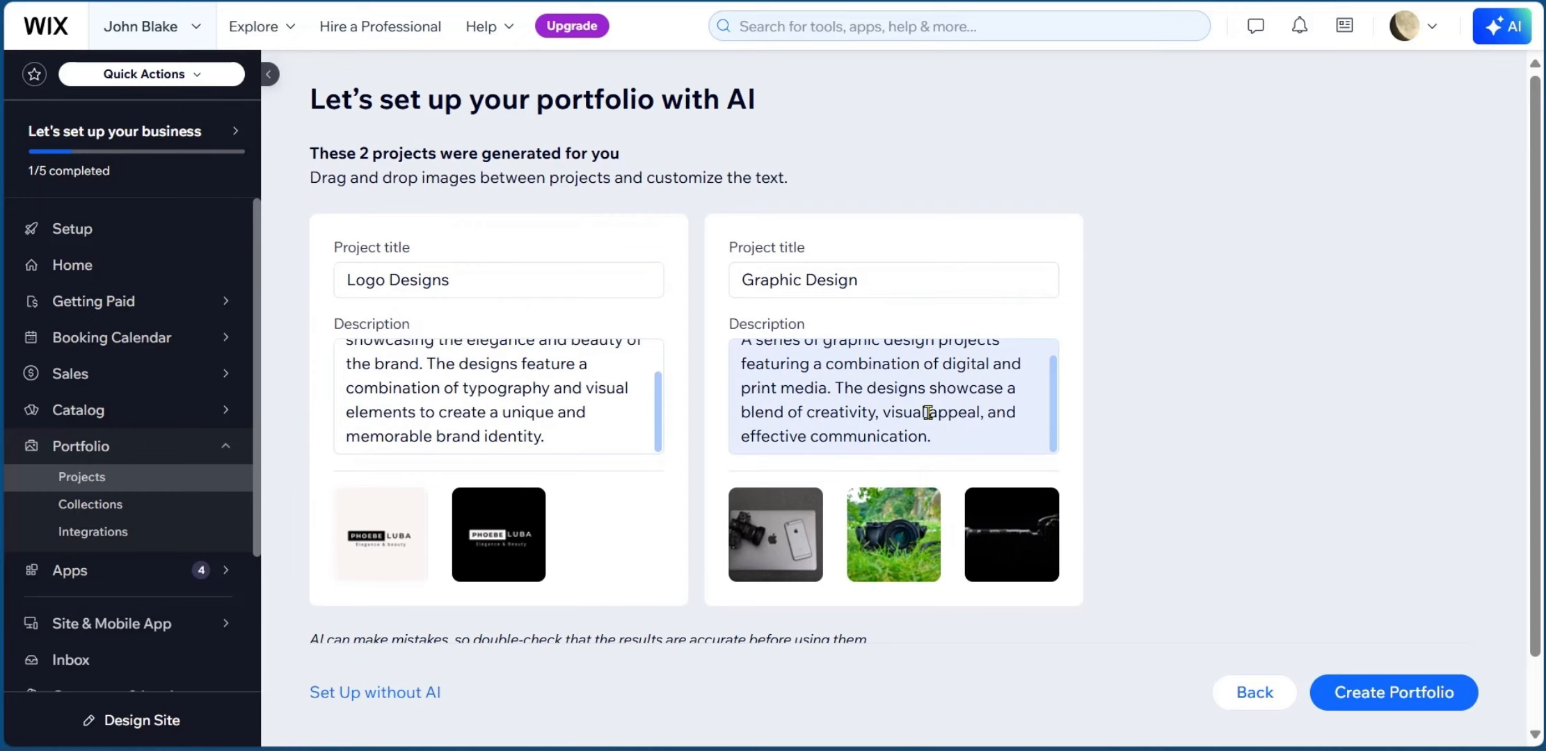
left_click(1375, 704)
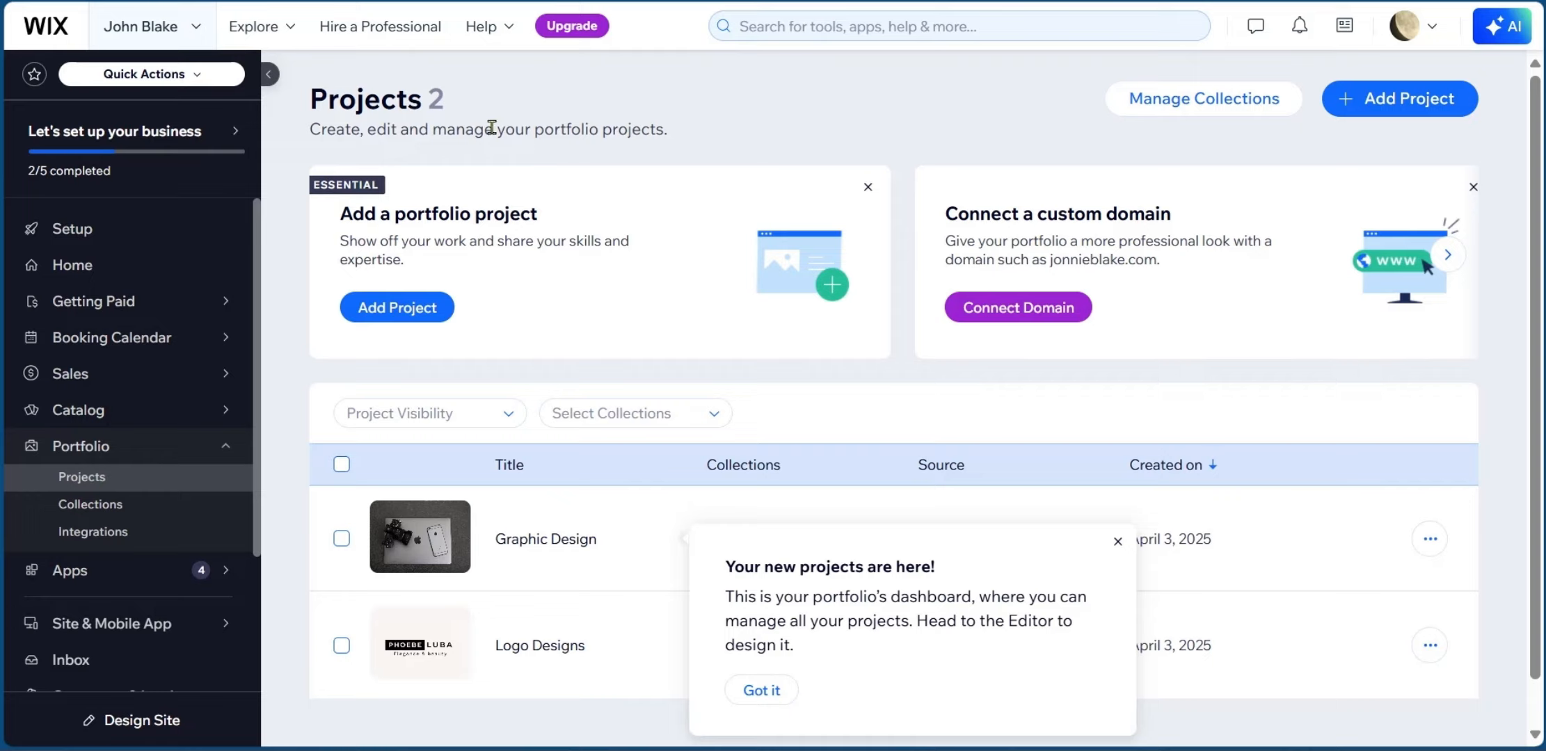
Close the new-projects notice and return to the setup checklist via the progress widget.
left_click(1116, 543)
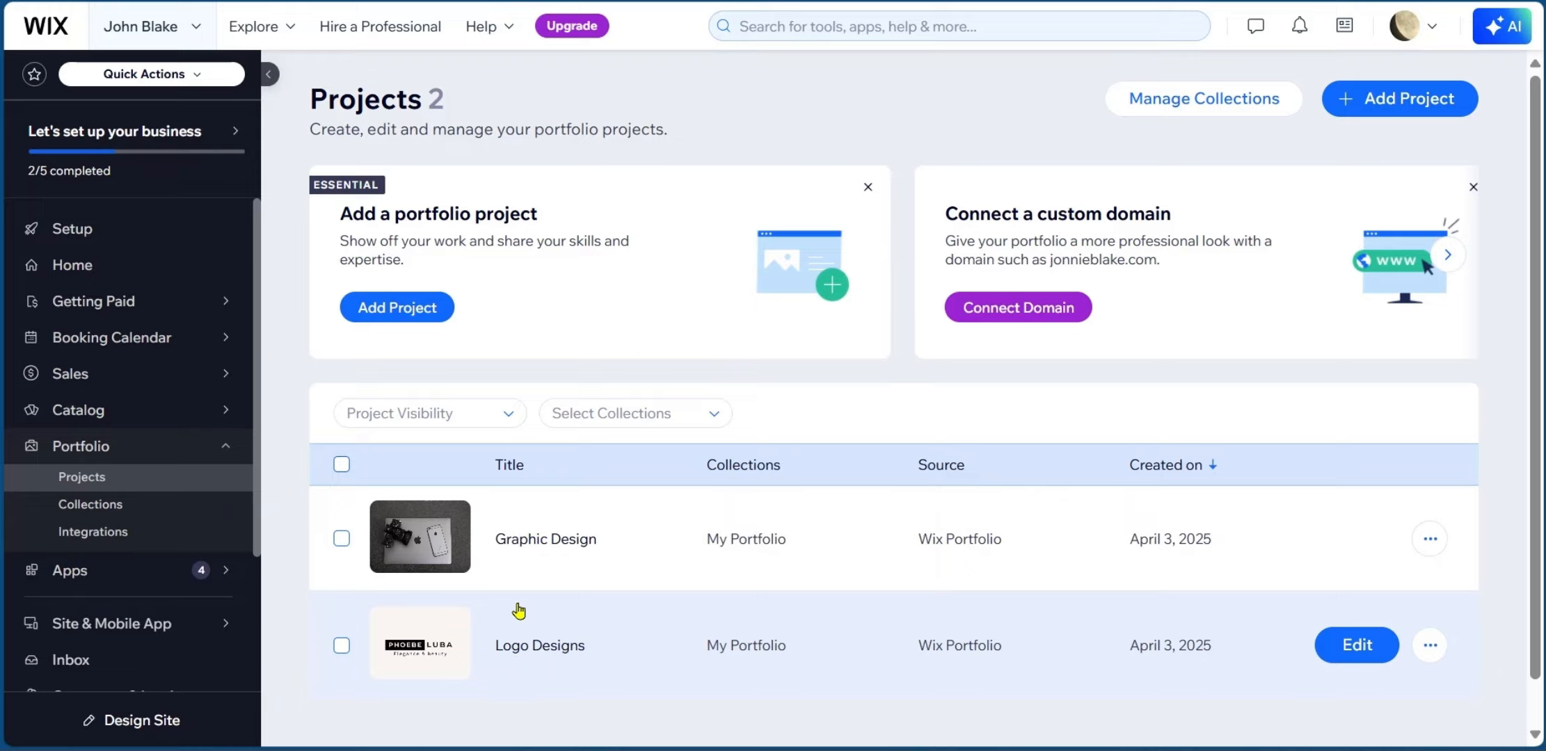
scroll(518, 608, "down", 1)
scroll(517, 609, "up", 1)
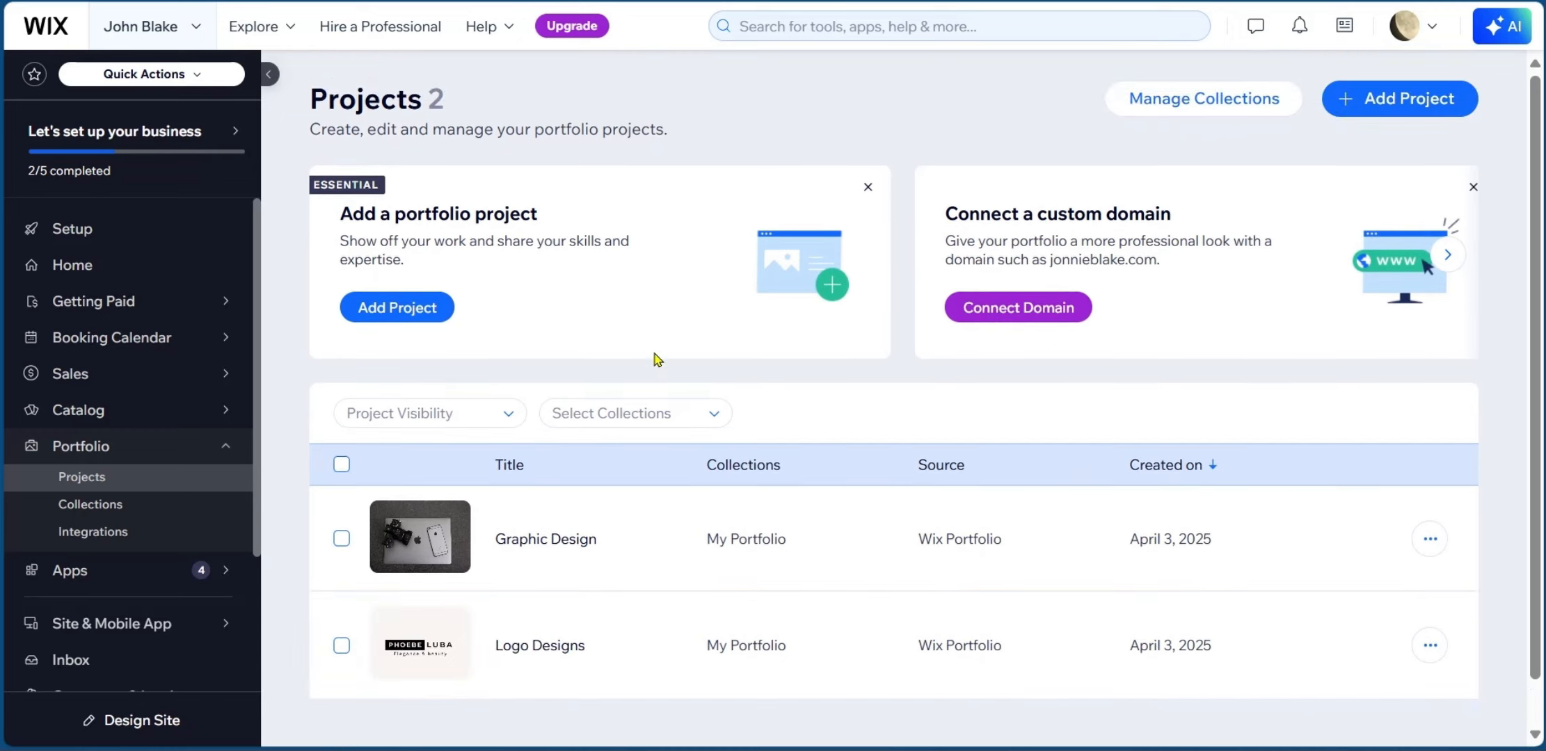
left_click(1406, 98)
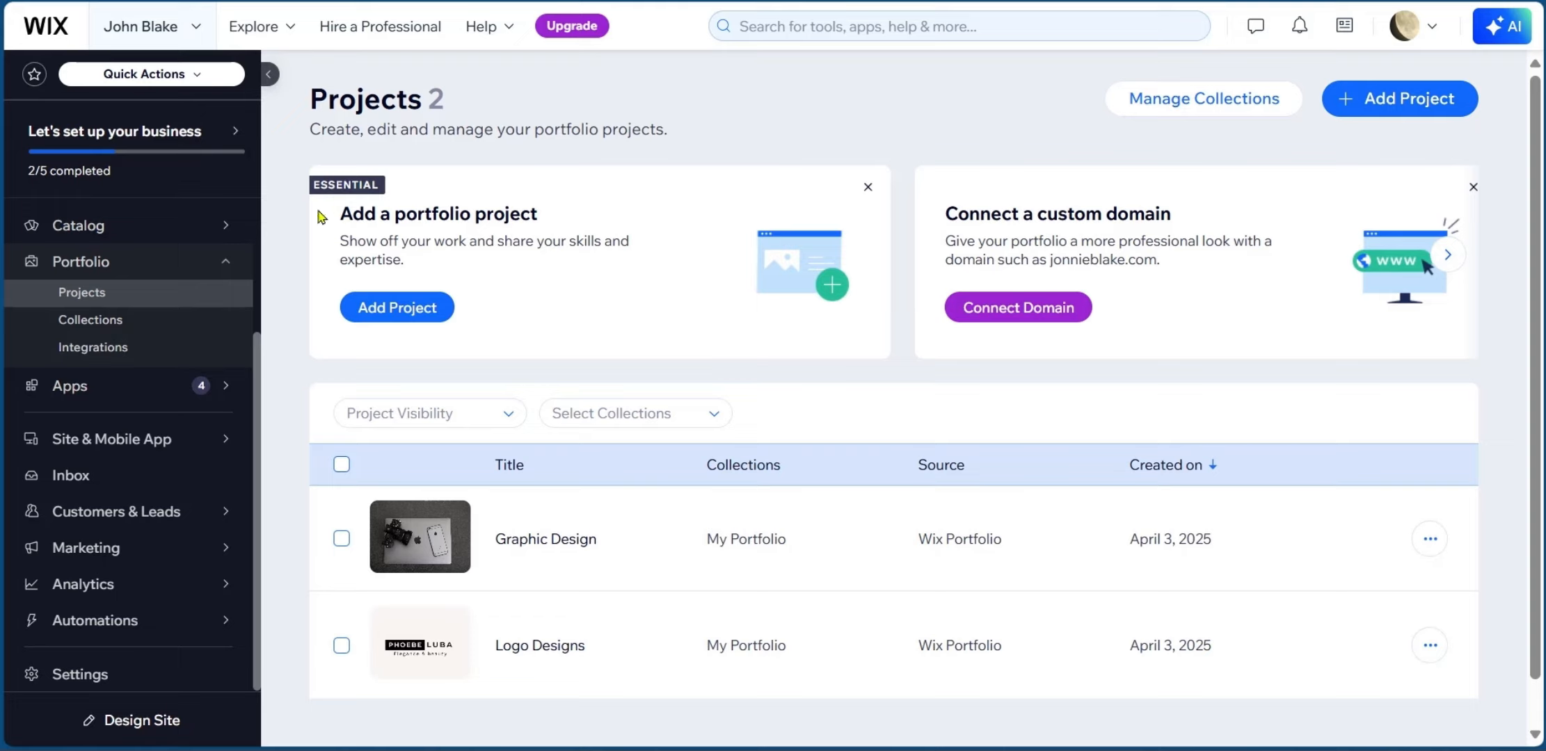
mouse_move(80, 160)
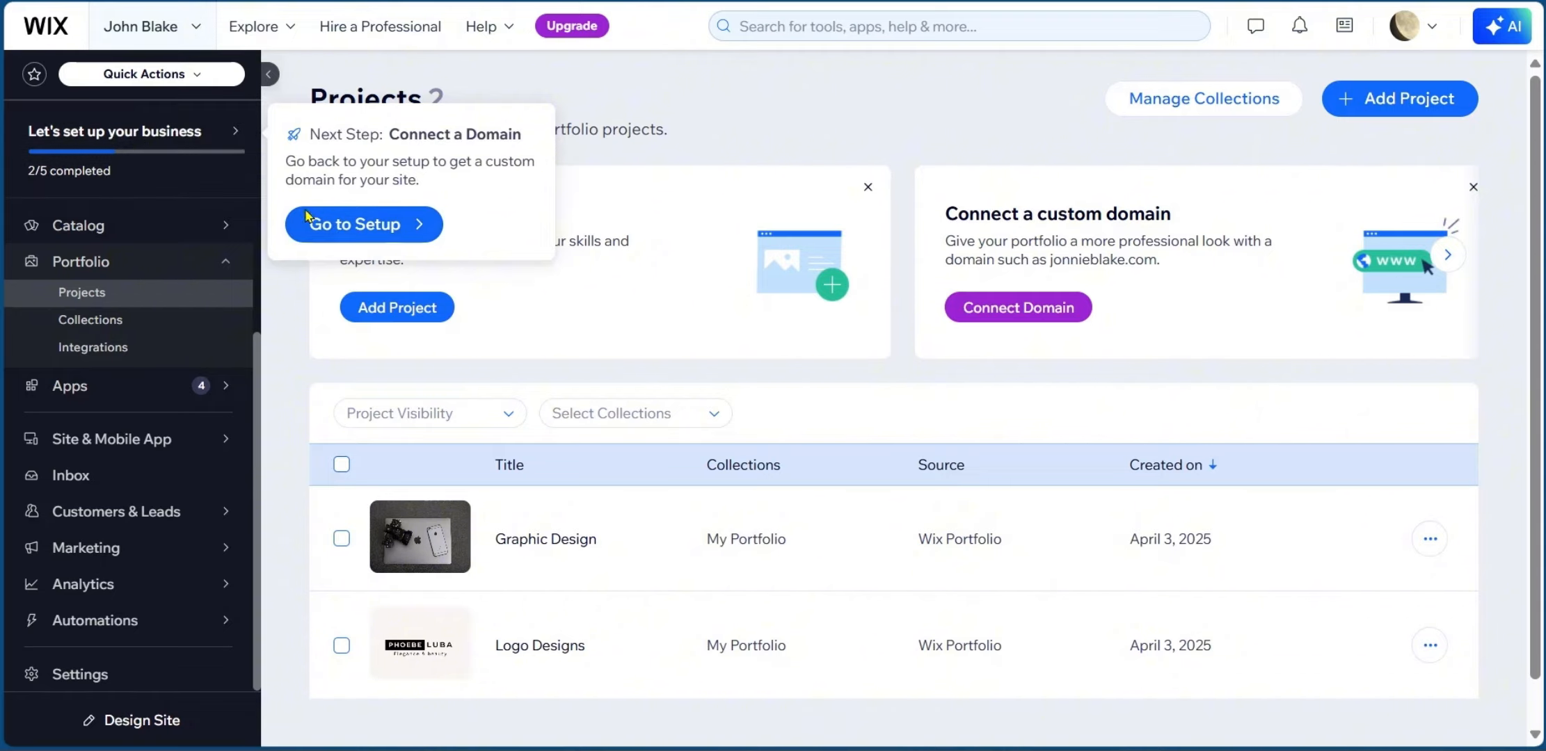
left_click(358, 226)
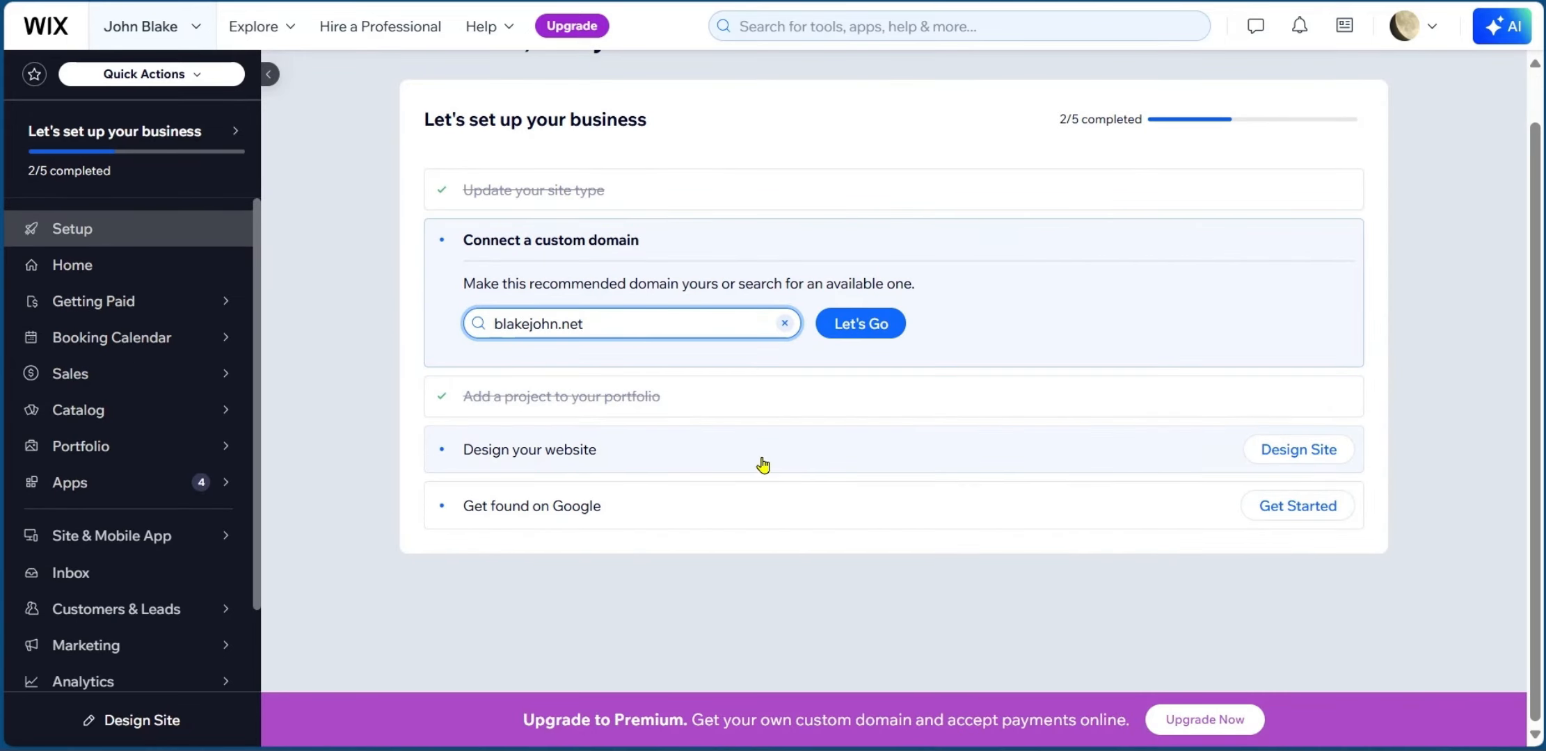
Choose Design Site, opt to customize a template, and browse the Portfolios templates.
left_click(1314, 457)
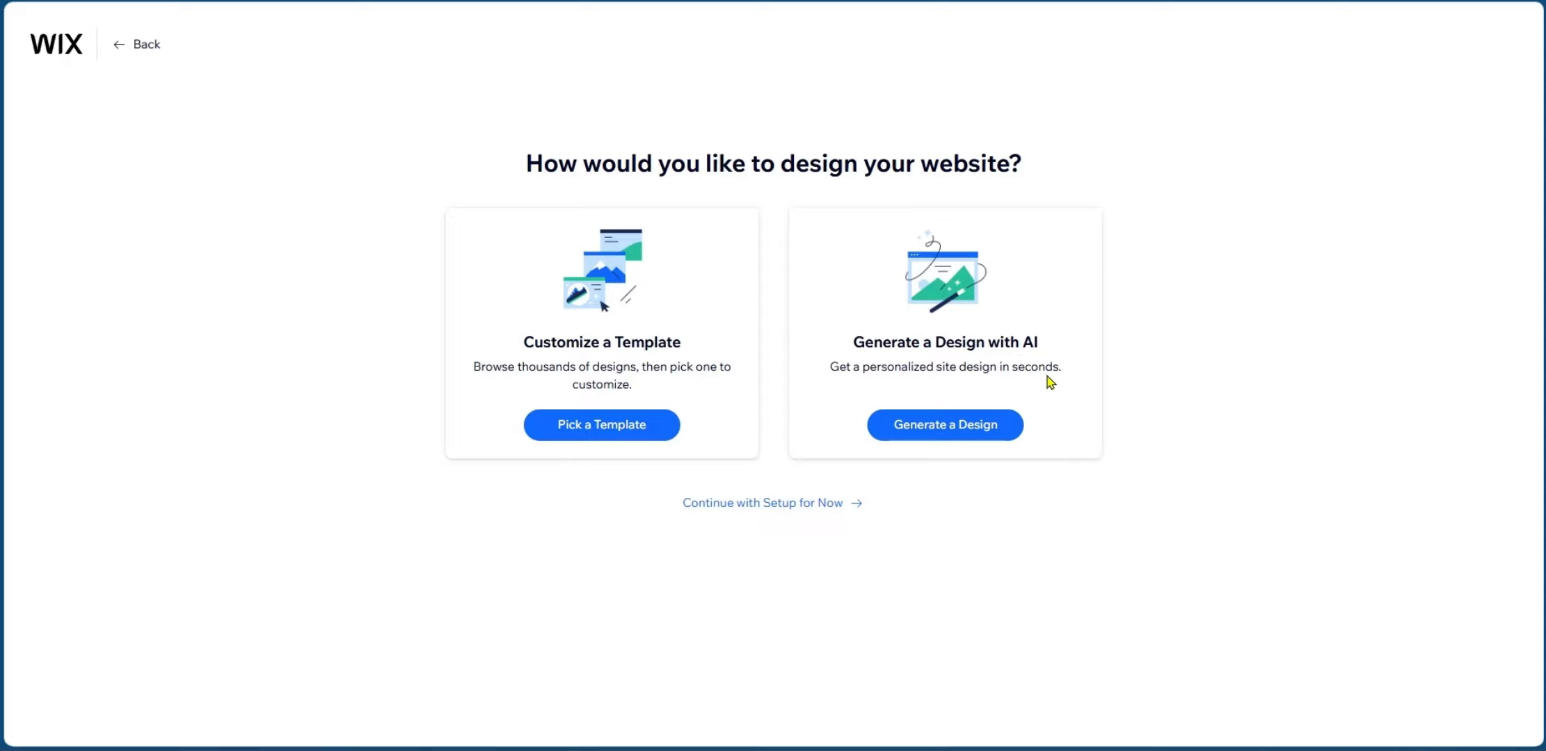
left_click(602, 425)
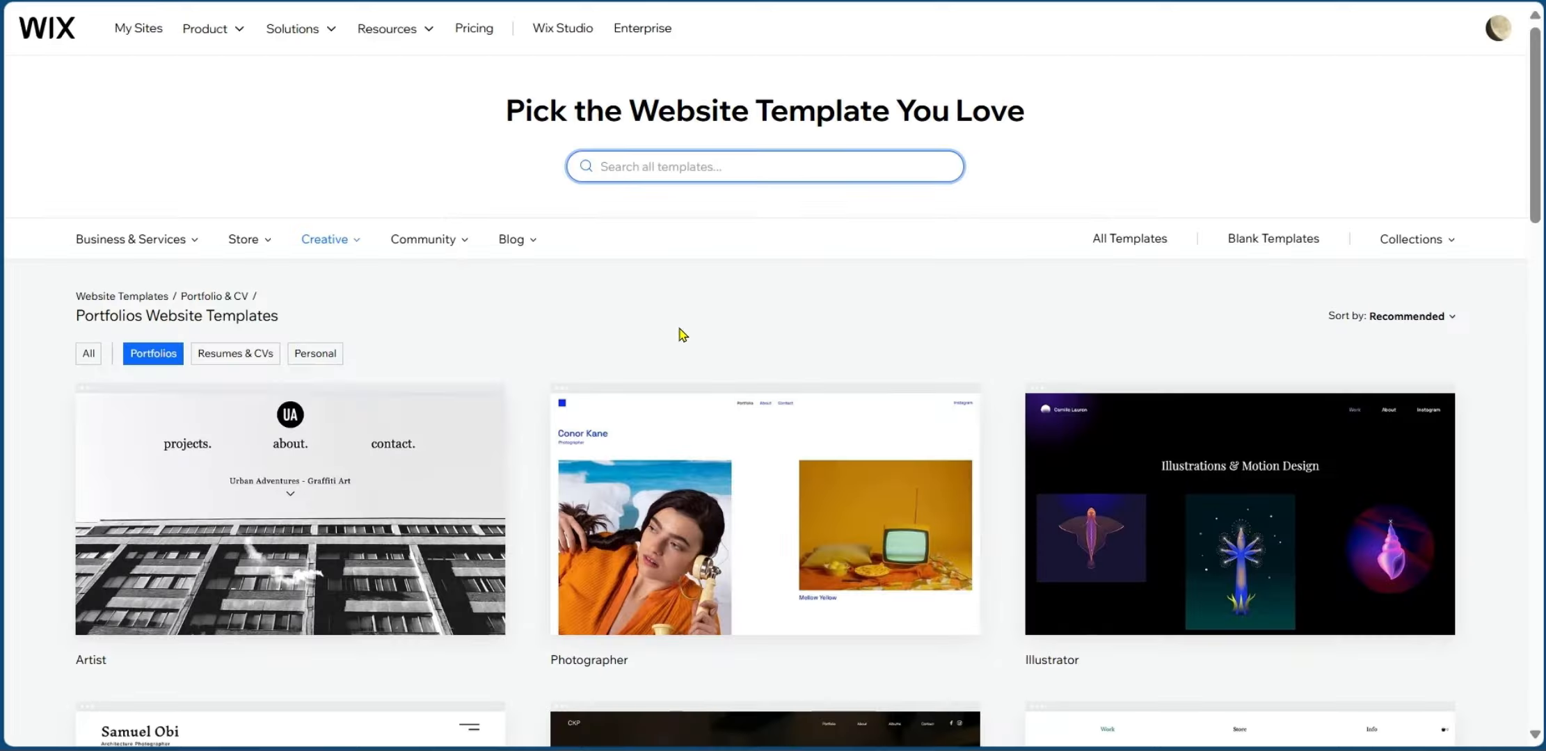
scroll(680, 334, "down", 2)
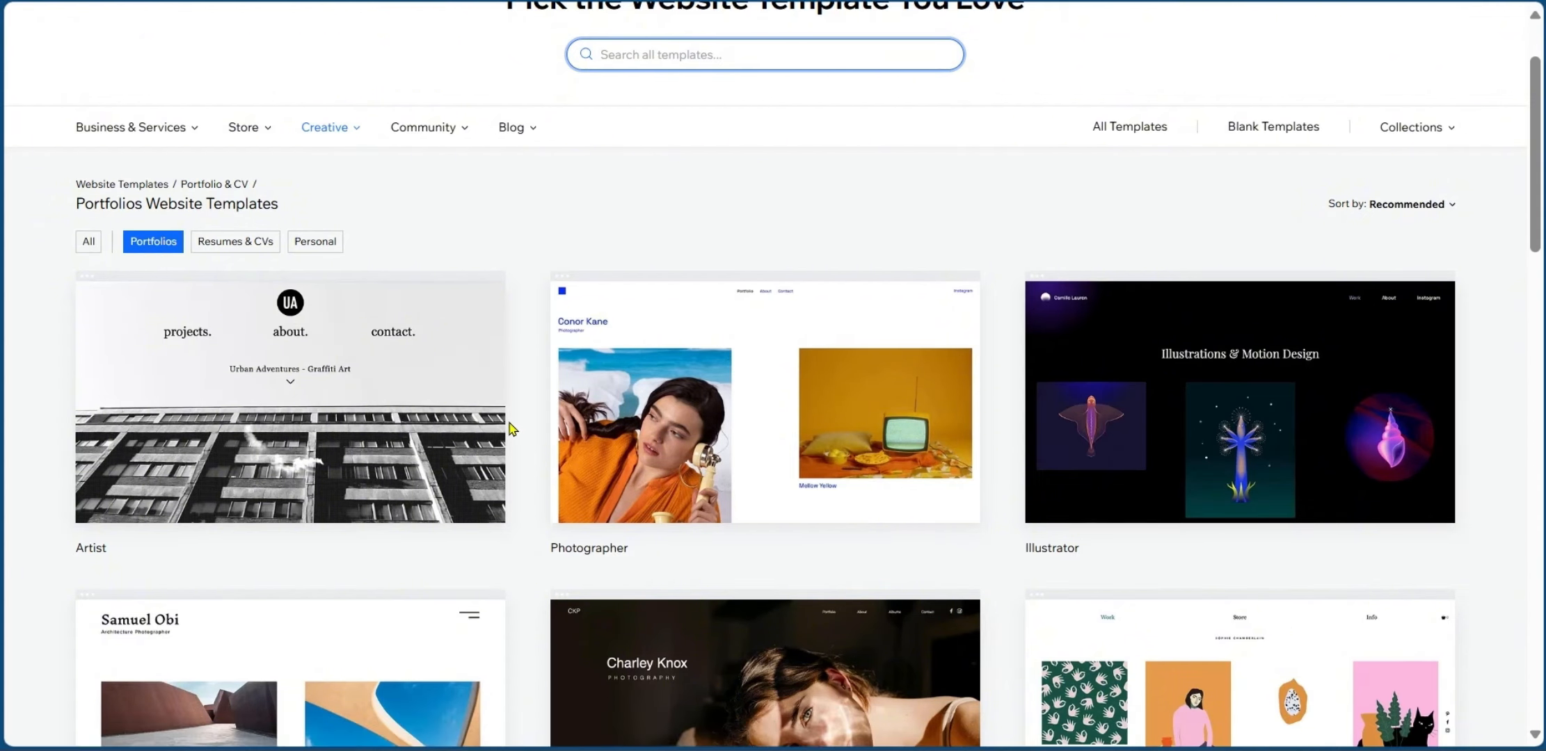
scroll(517, 435, "down", 3)
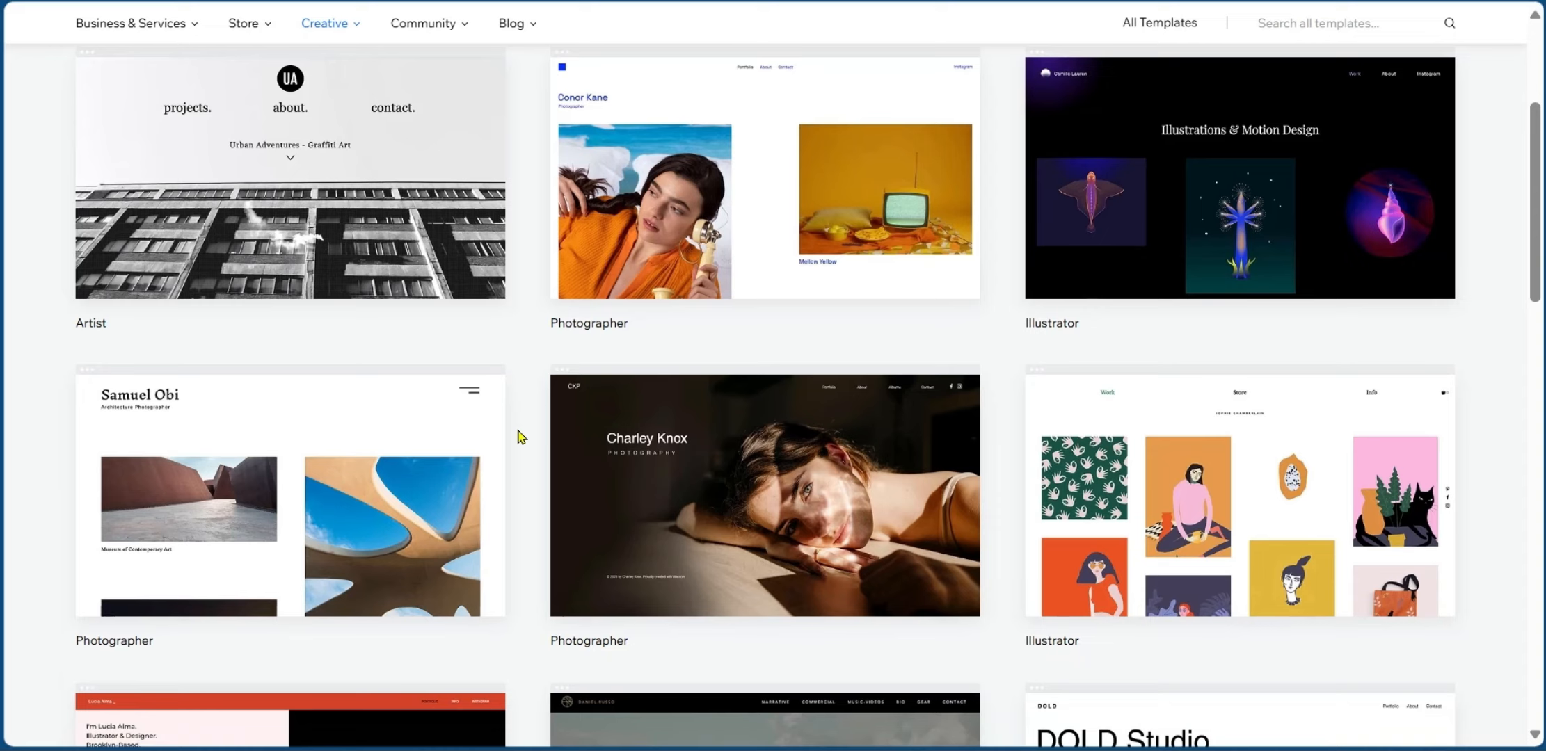
scroll(517, 437, "up", 5)
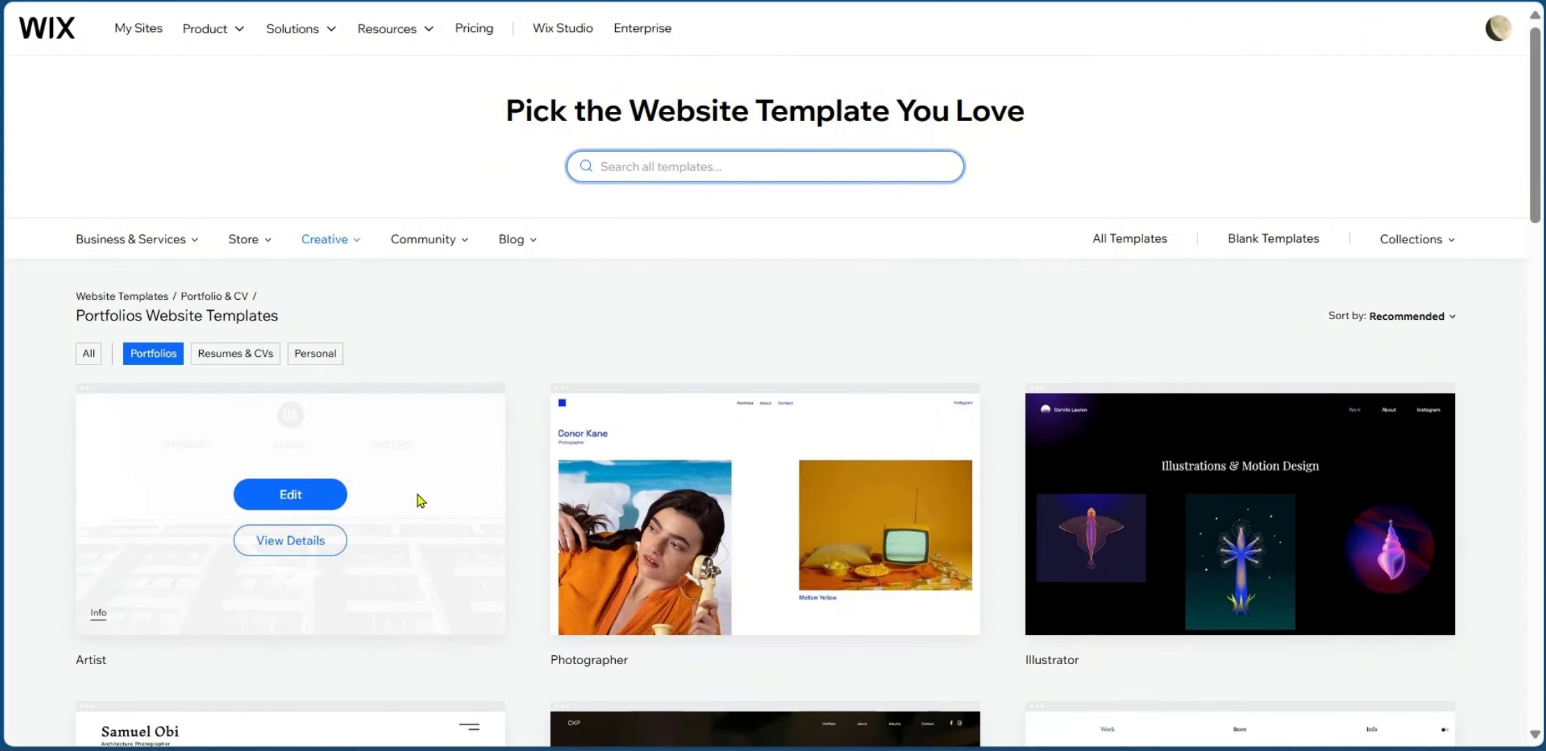
Open the Artist template in the editor.
left_click(290, 495)
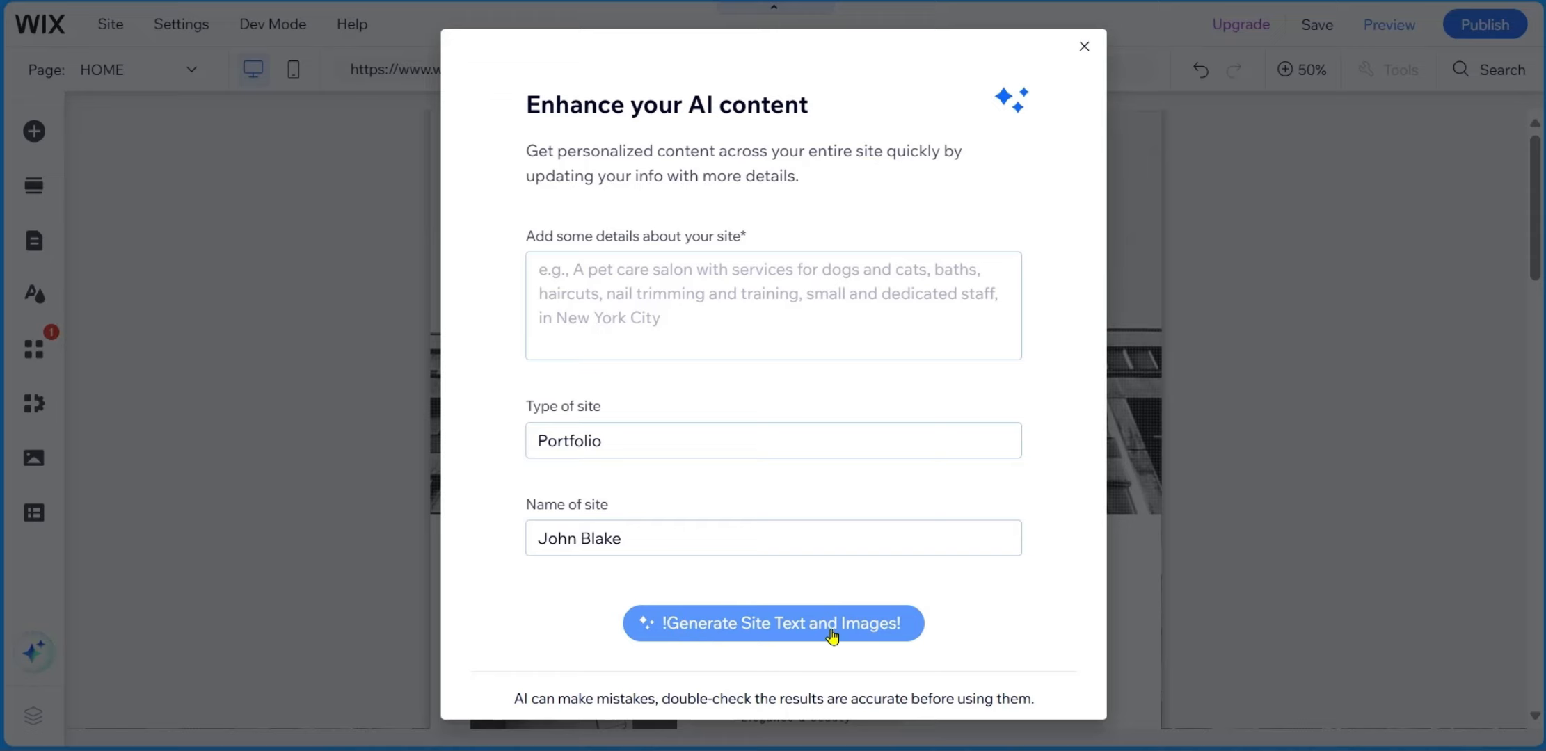
left_click(802, 633)
left_click(746, 626)
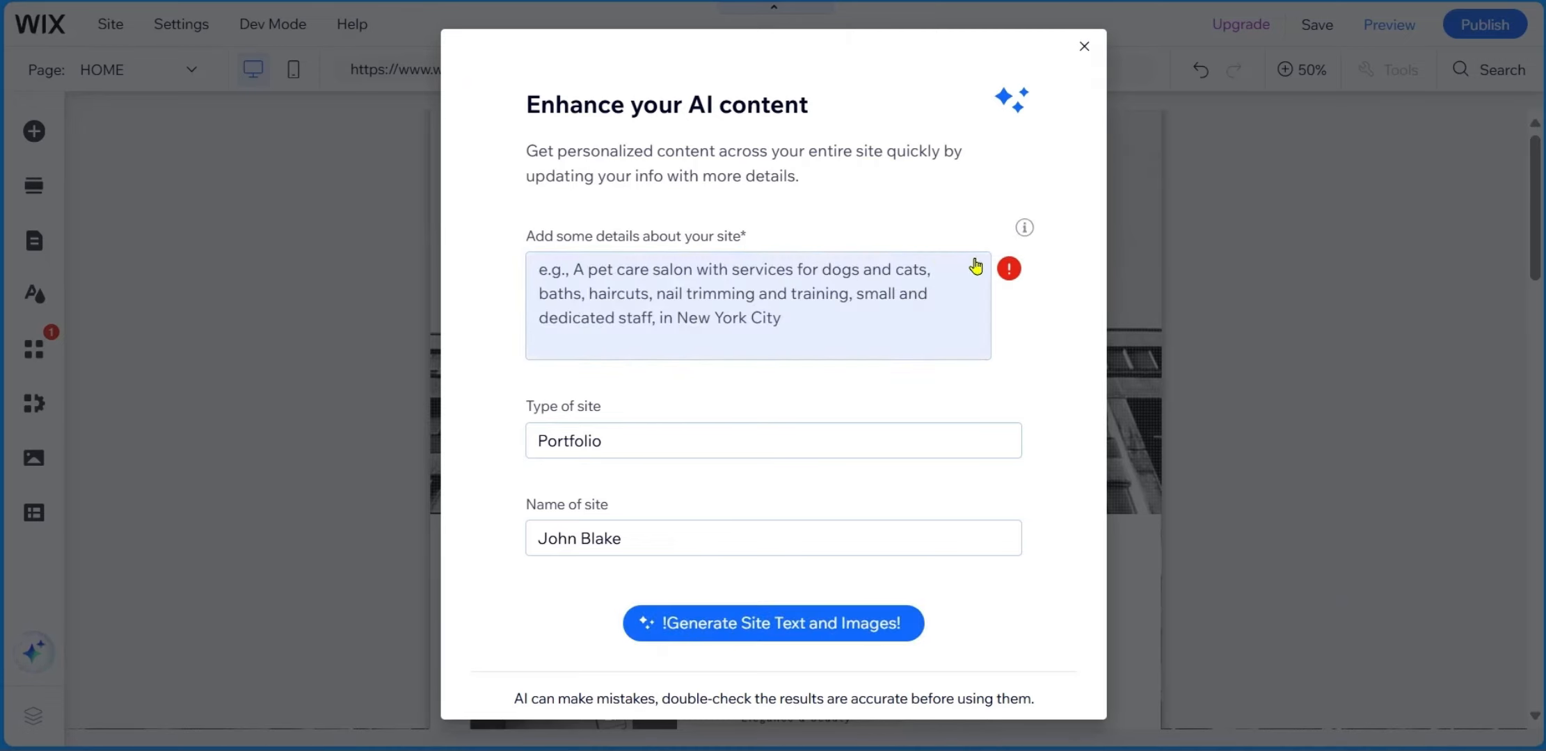
Paste a description of a logo-focused graphic designer and generate site text and images.
left_click(708, 283)
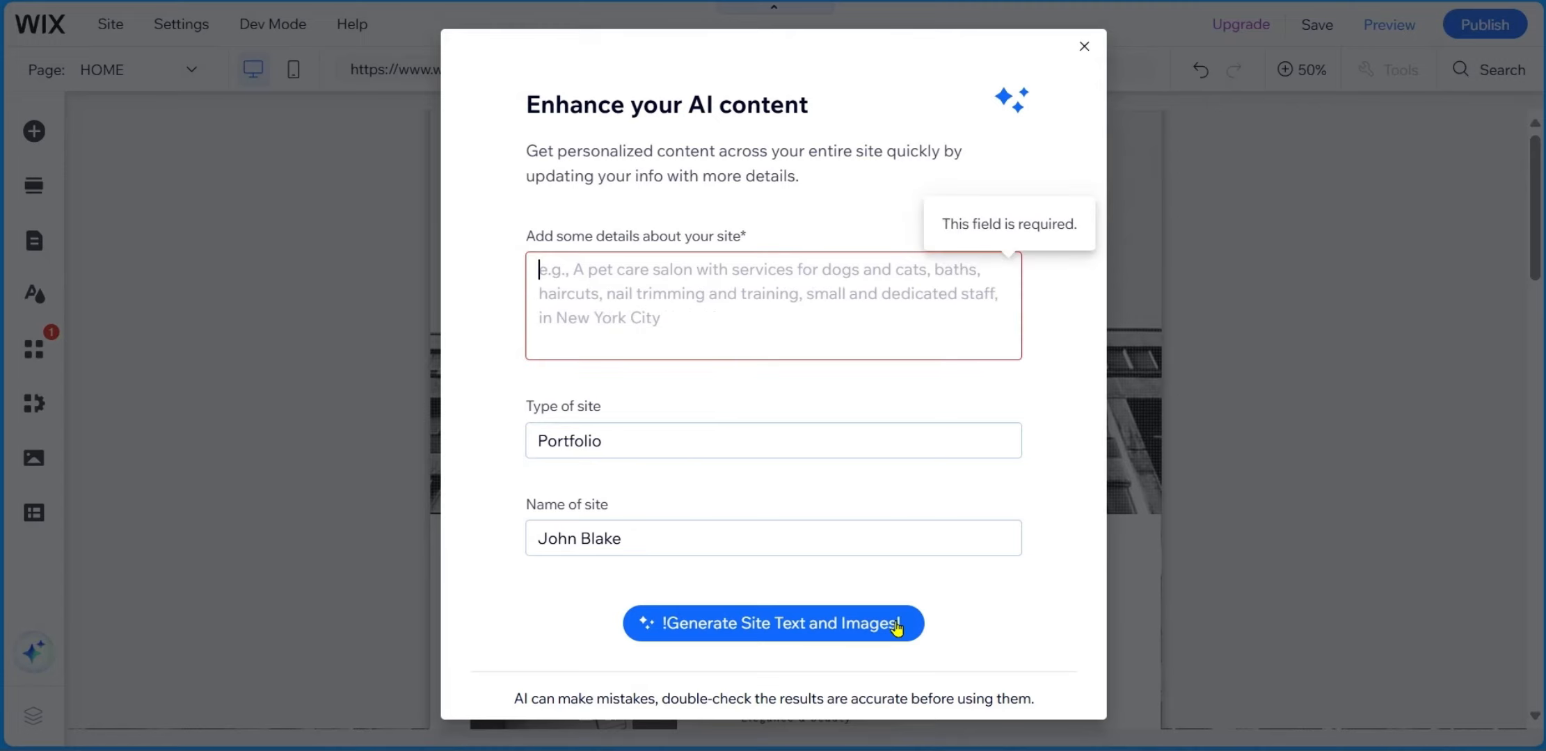
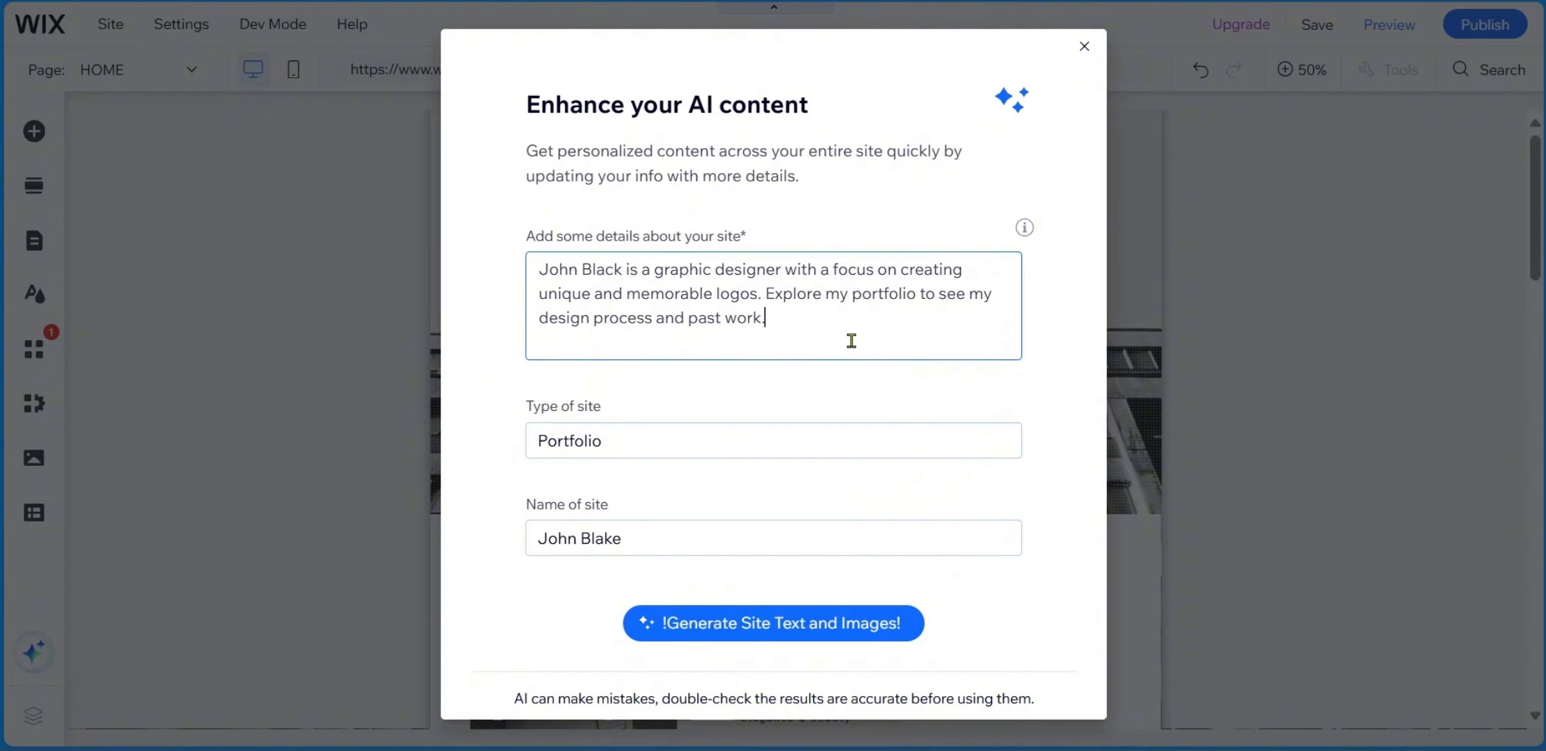
left_click(775, 626)
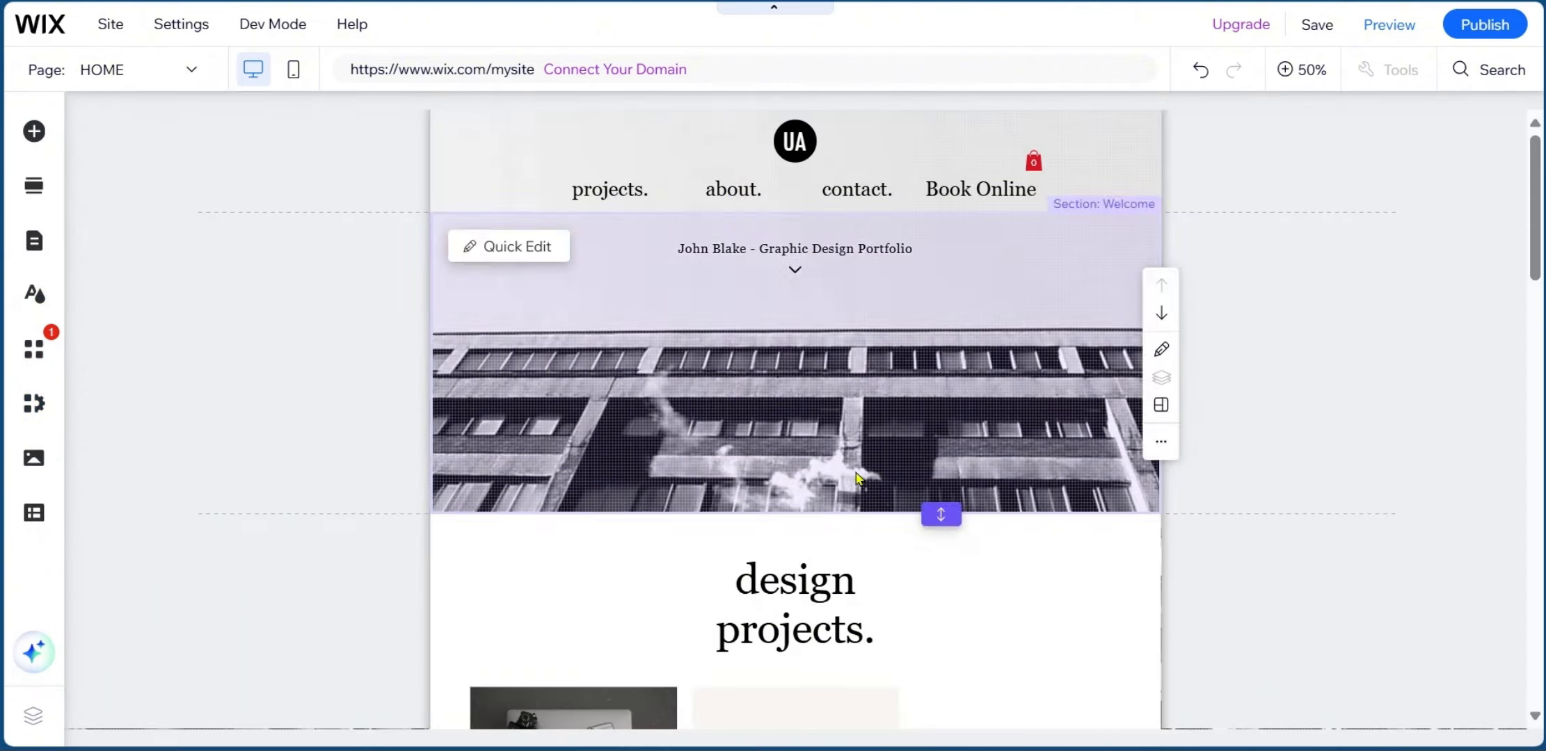
Open Quick Edit for the 'design projects.' Portfolio section to show its Featured Collections Gallery settings.
scroll(1307, 390, "down", 2)
scroll(1307, 389, "up", 2)
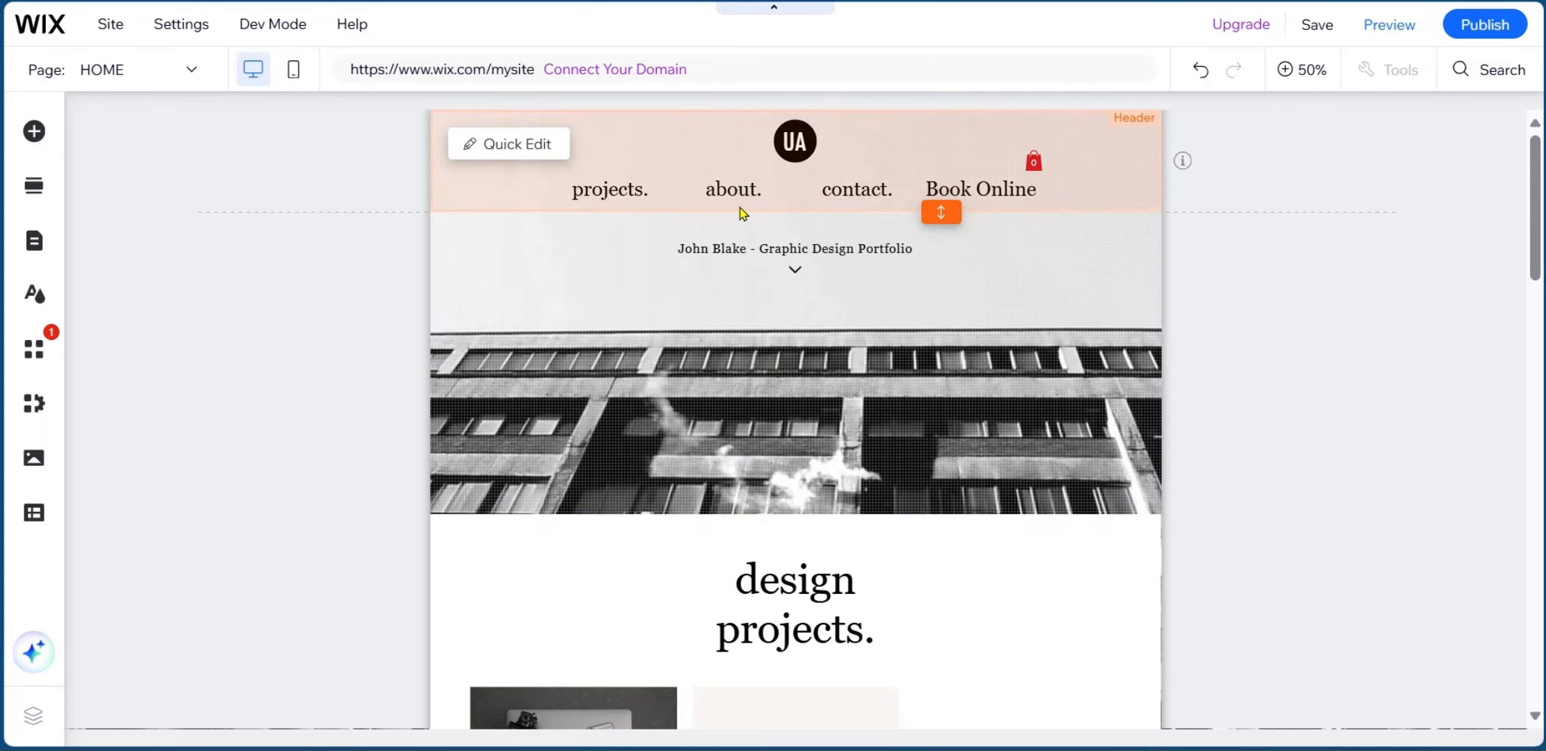
scroll(803, 553, "down", 5)
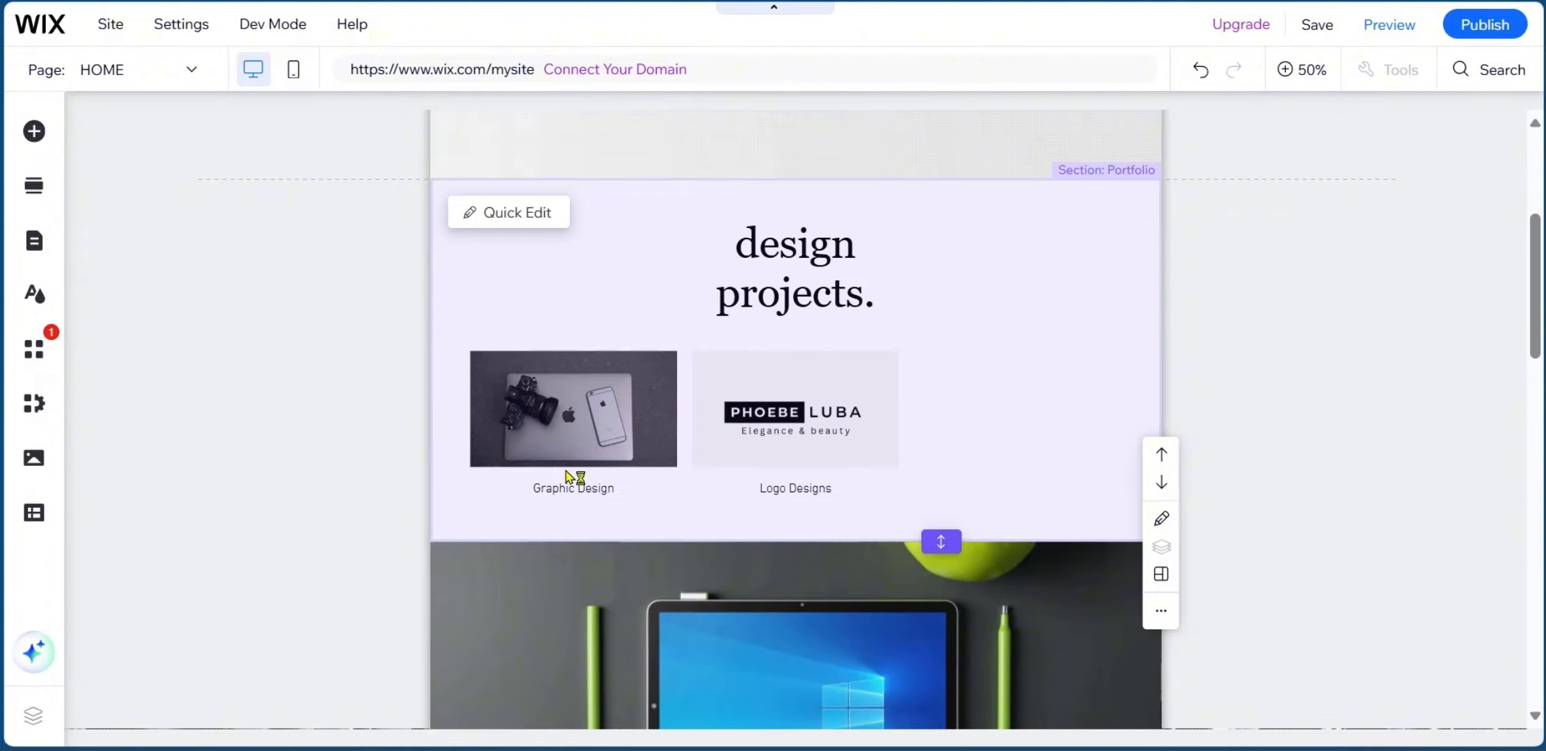
scroll(579, 483, "down", 2)
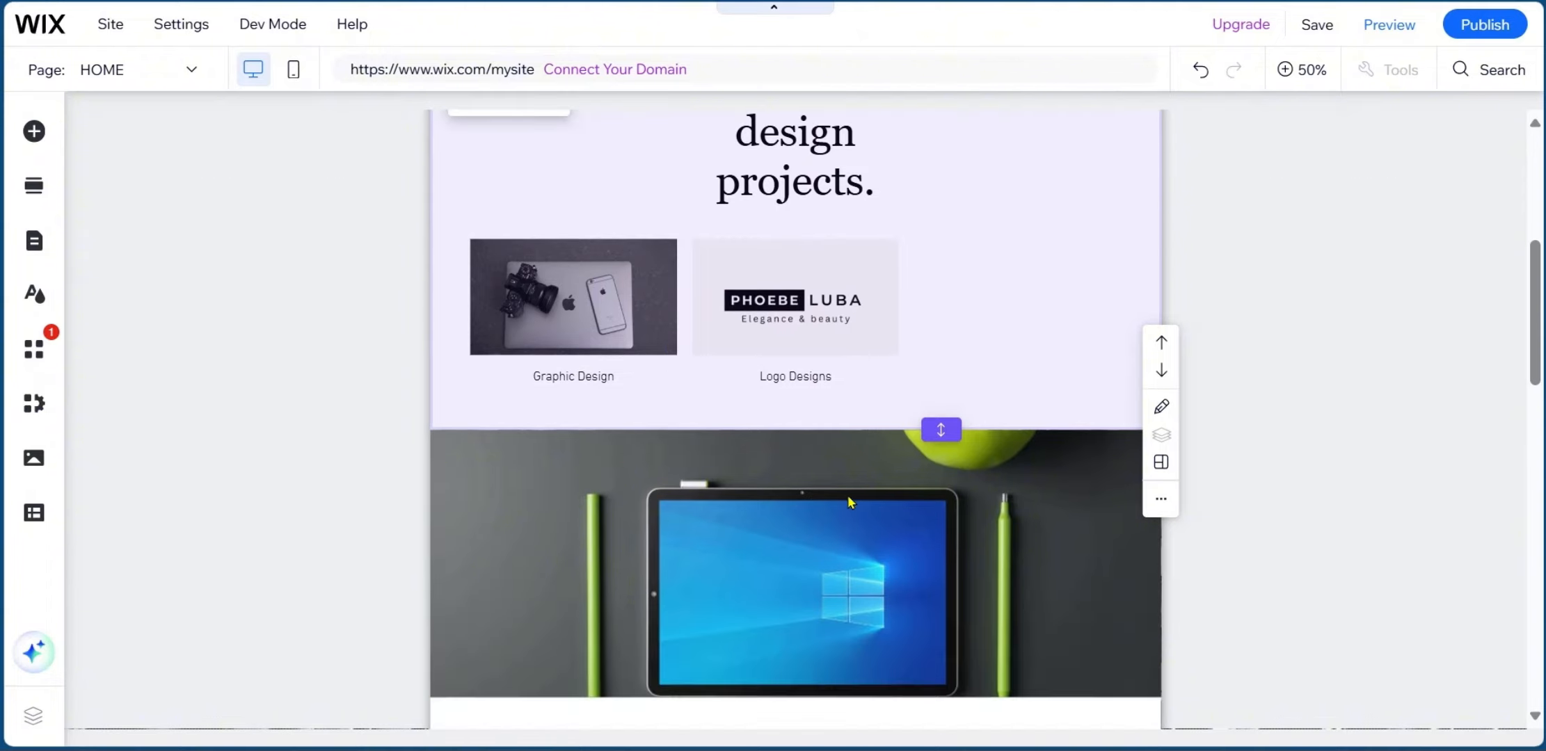
scroll(708, 369, "down", 3)
scroll(820, 380, "down", 3)
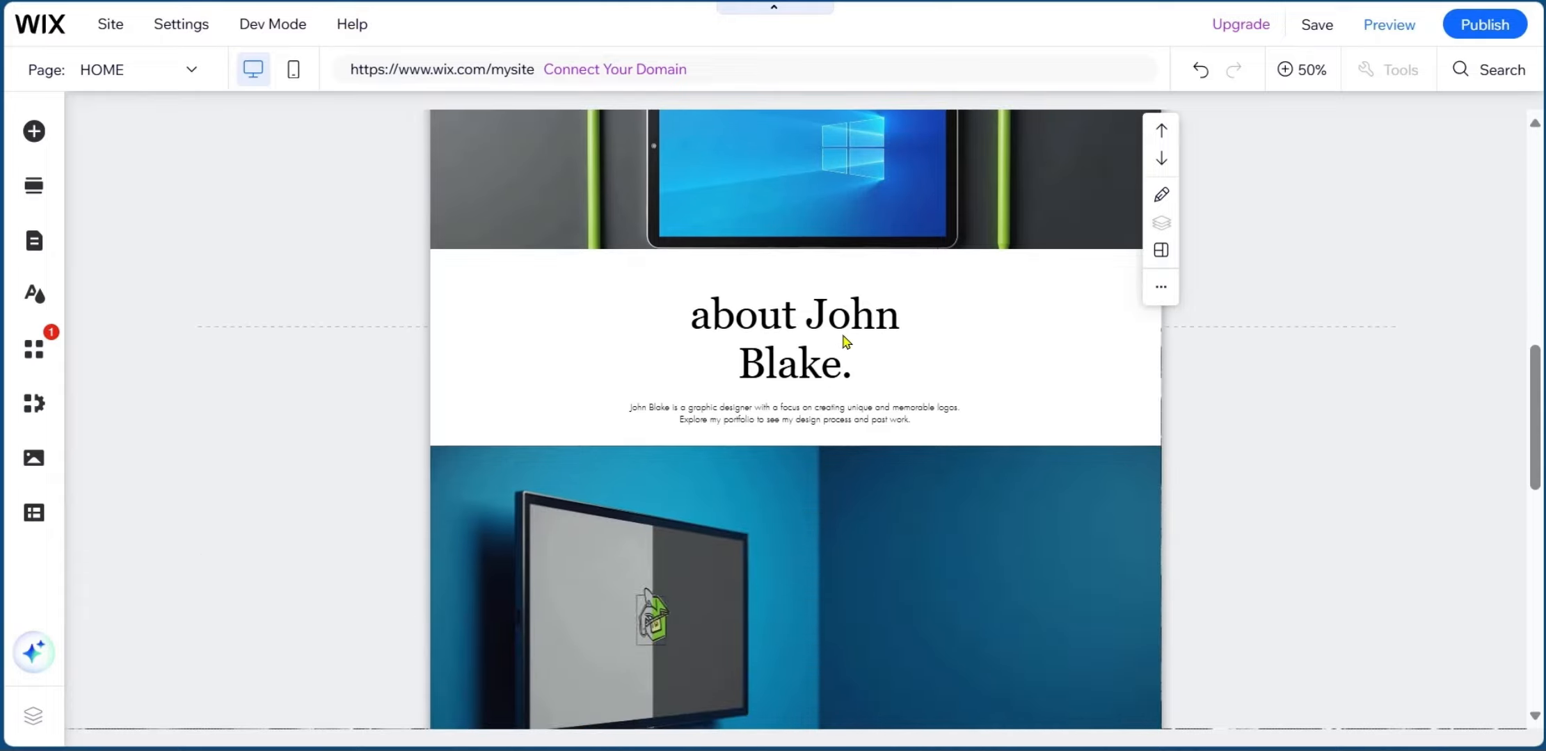
scroll(817, 435, "down", 3)
scroll(717, 281, "down", 3)
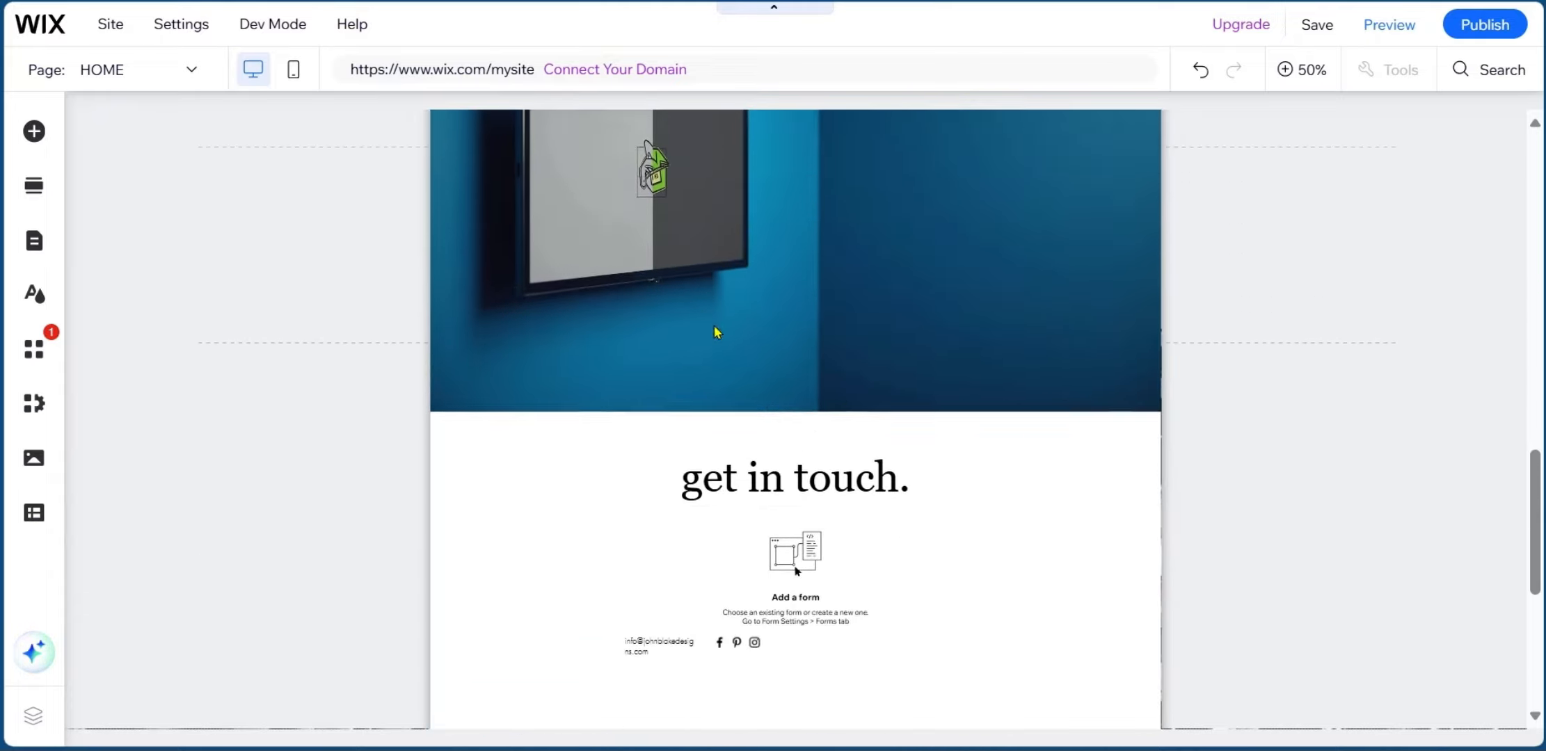
scroll(717, 333, "down", 3)
scroll(832, 421, "up", 9)
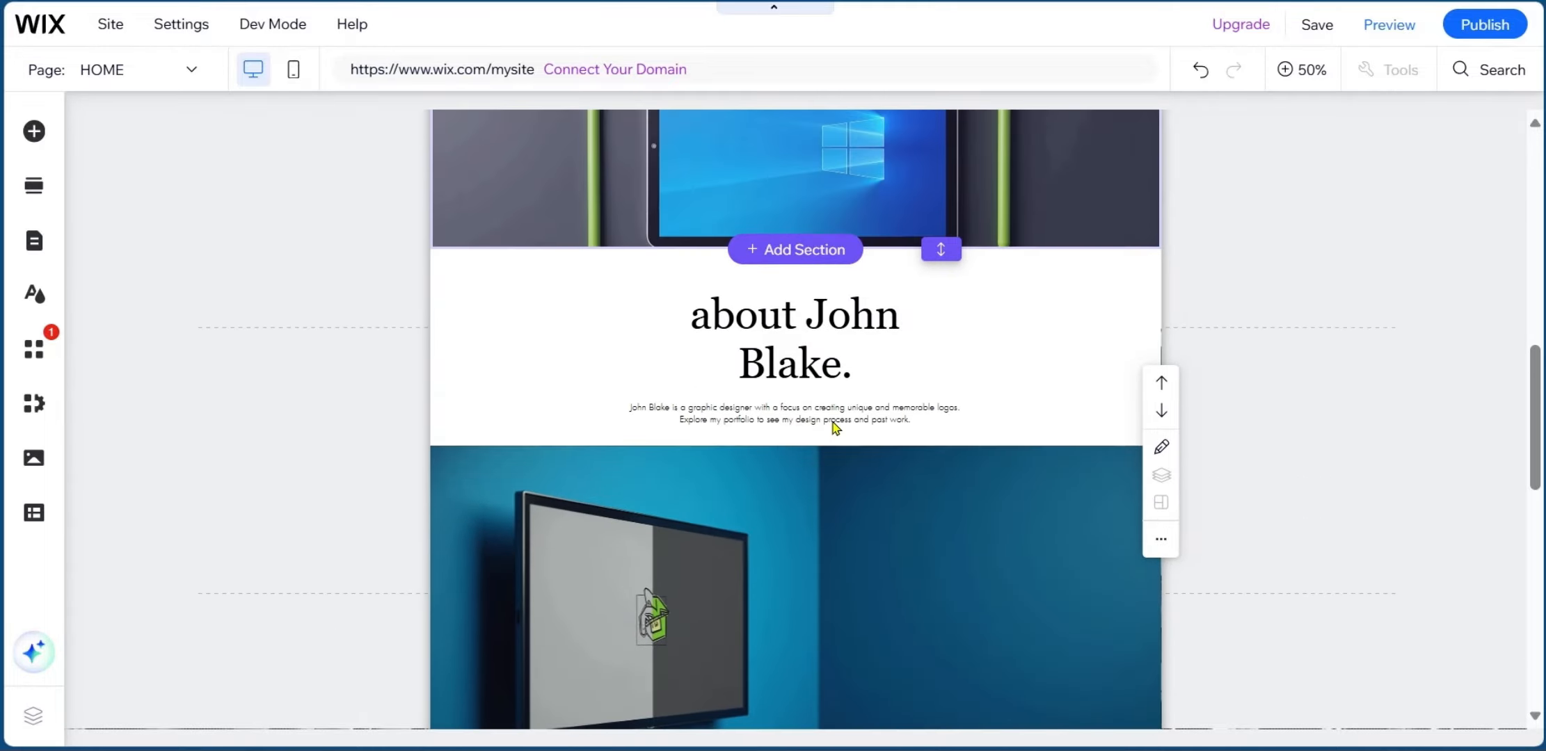
scroll(831, 421, "up", 5)
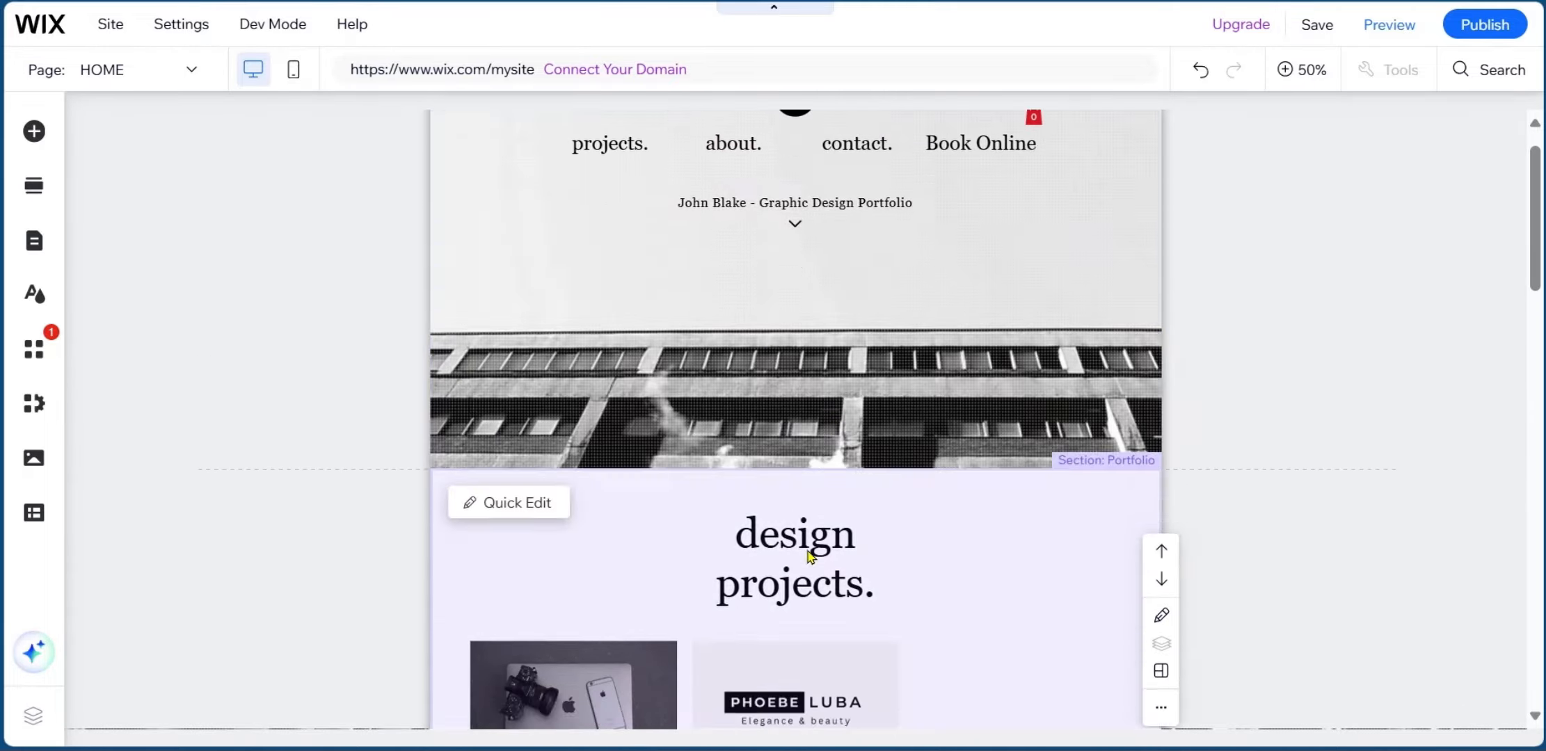
scroll(809, 556, "down", 5)
scroll(748, 414, "up", 5)
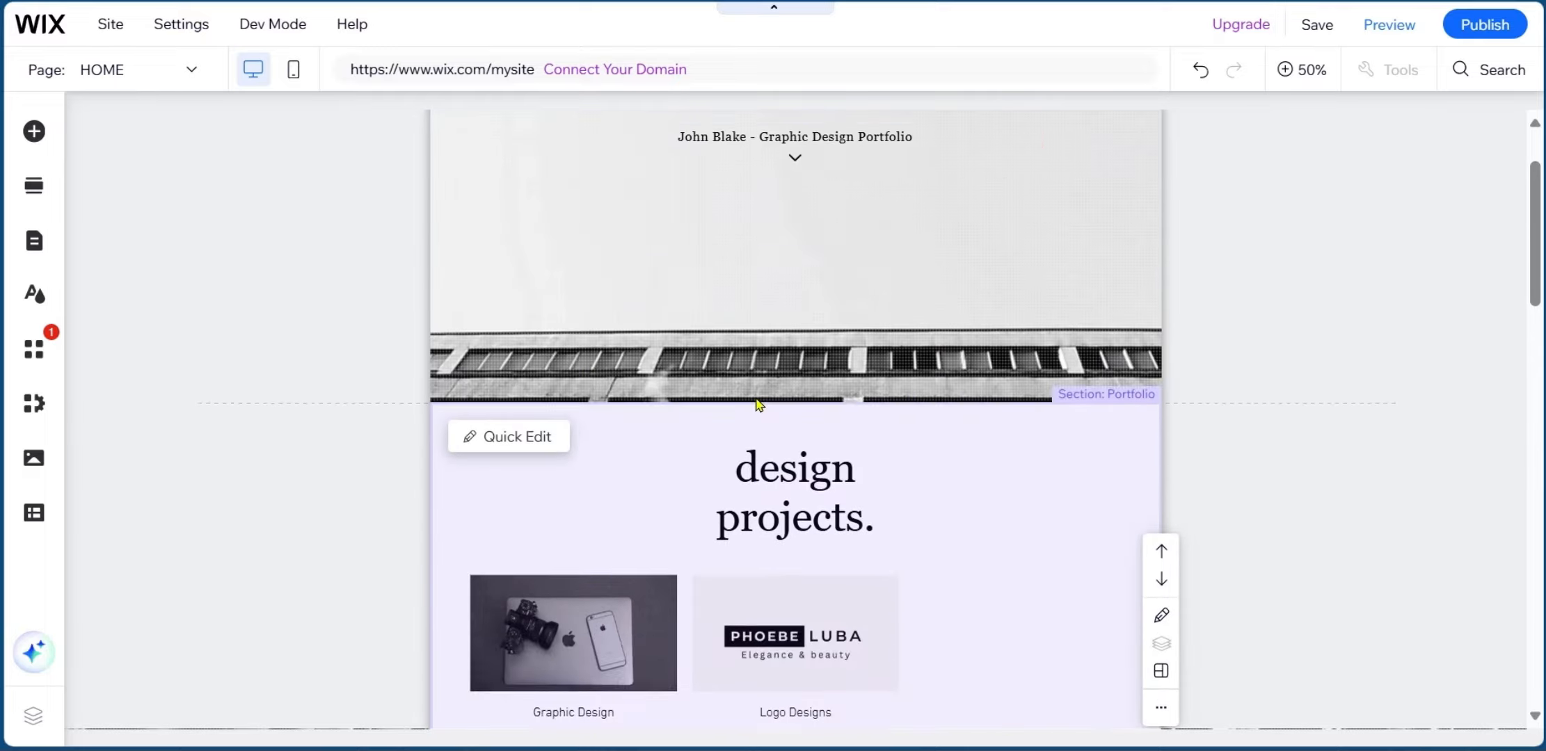
scroll(809, 360, "up", 2)
scroll(835, 393, "down", 5)
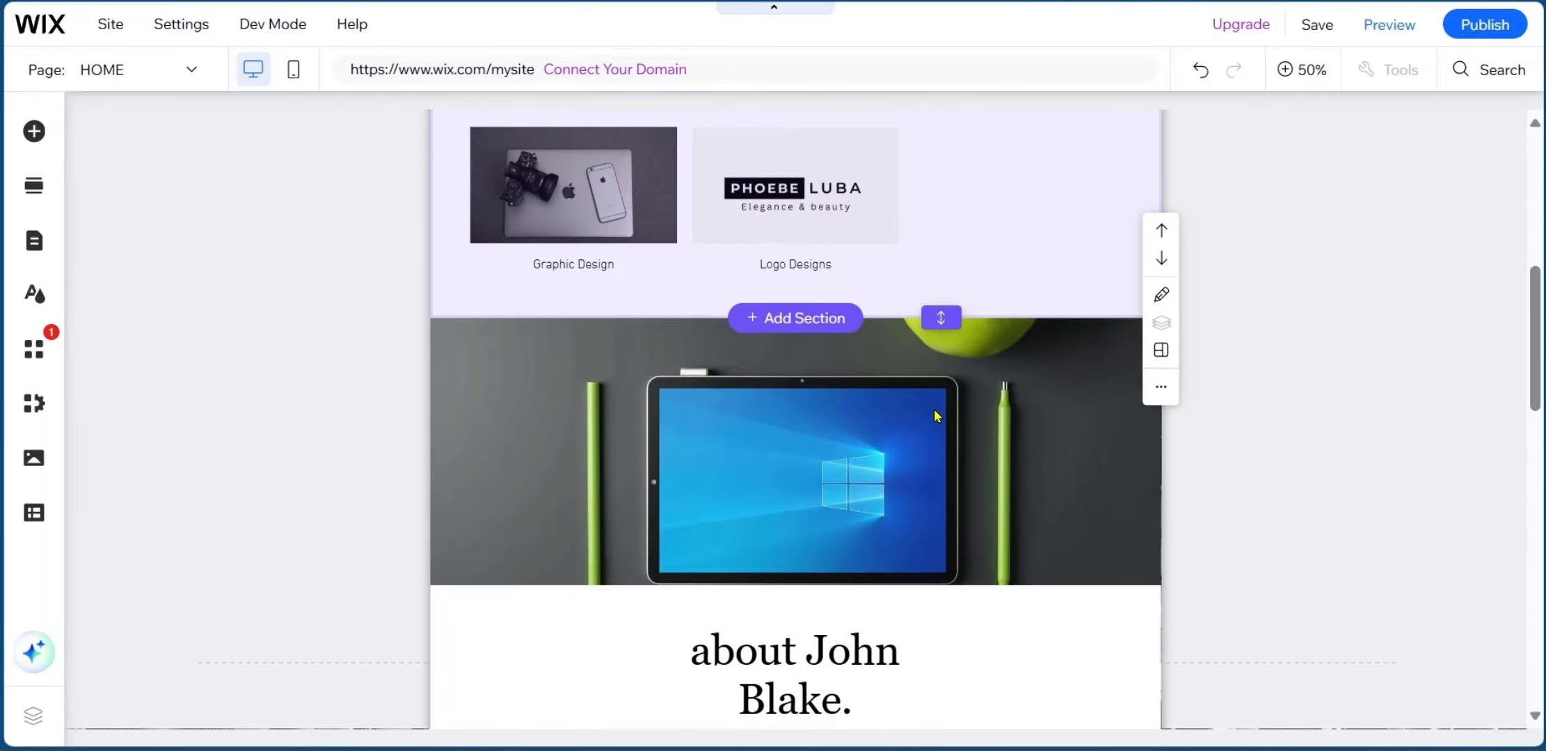
left_click(1161, 294)
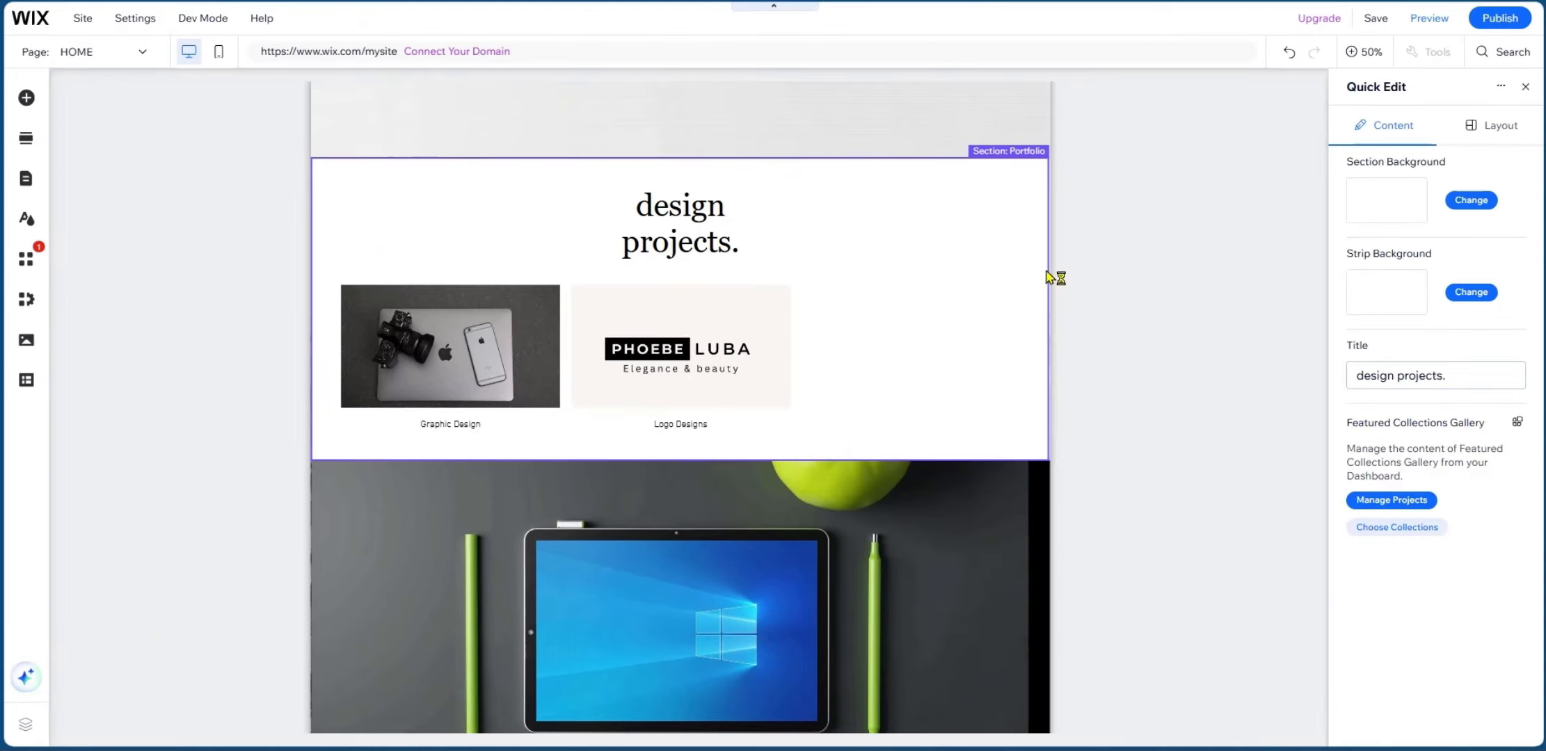
Select the decorative tablet-photo section, check its Layout tab, and return to its Section Background setting.
scroll(824, 398, "down", 3)
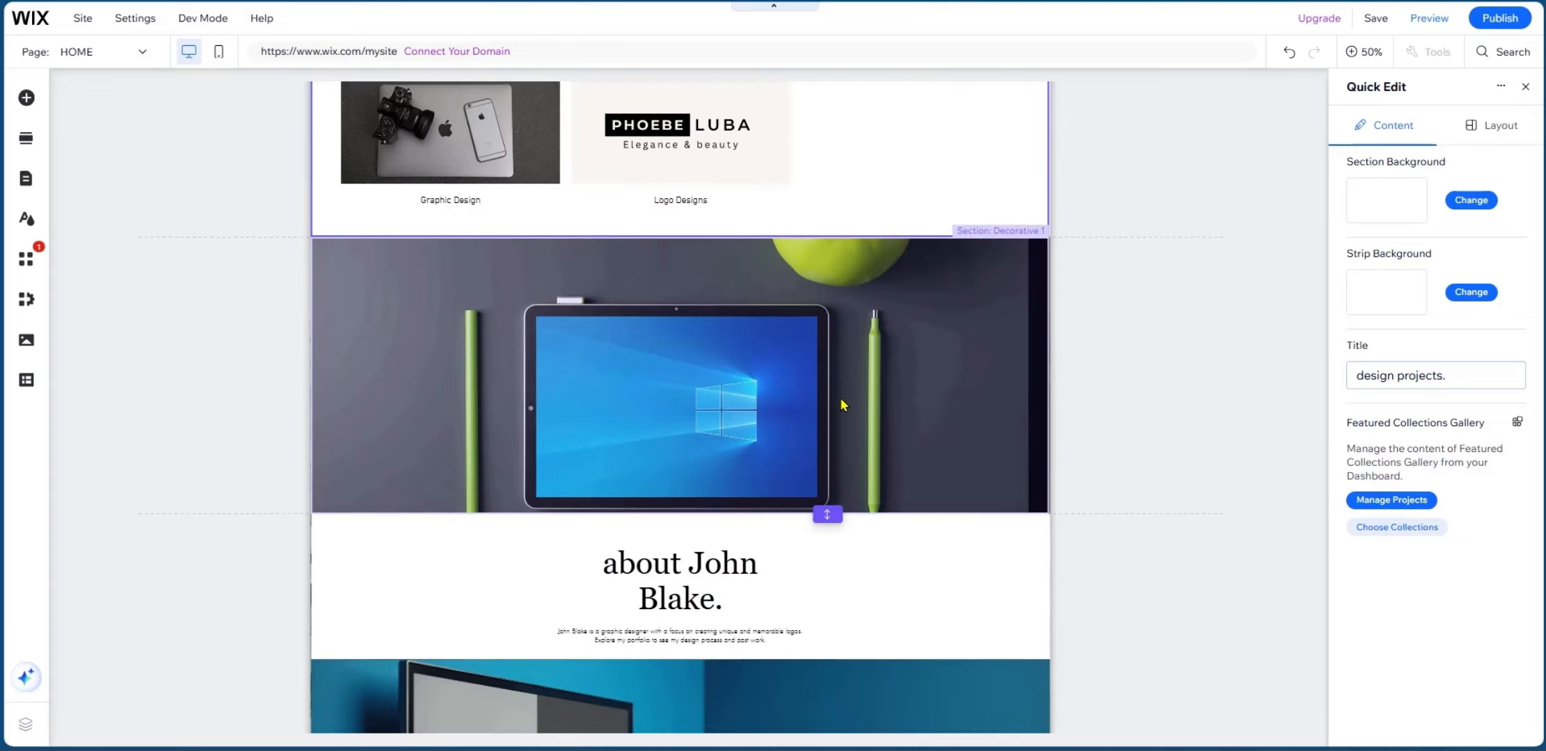
left_click(1007, 410)
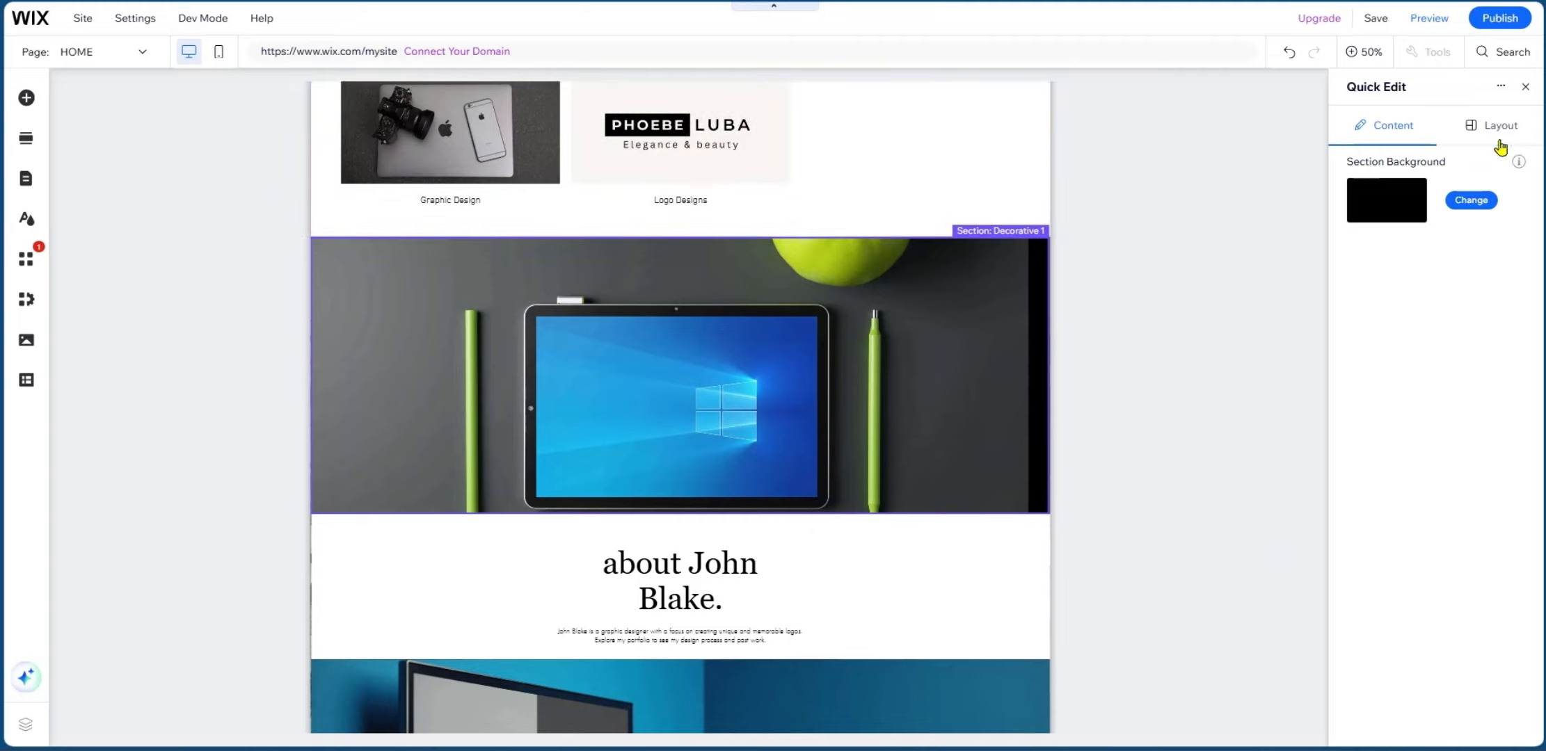
left_click(1499, 129)
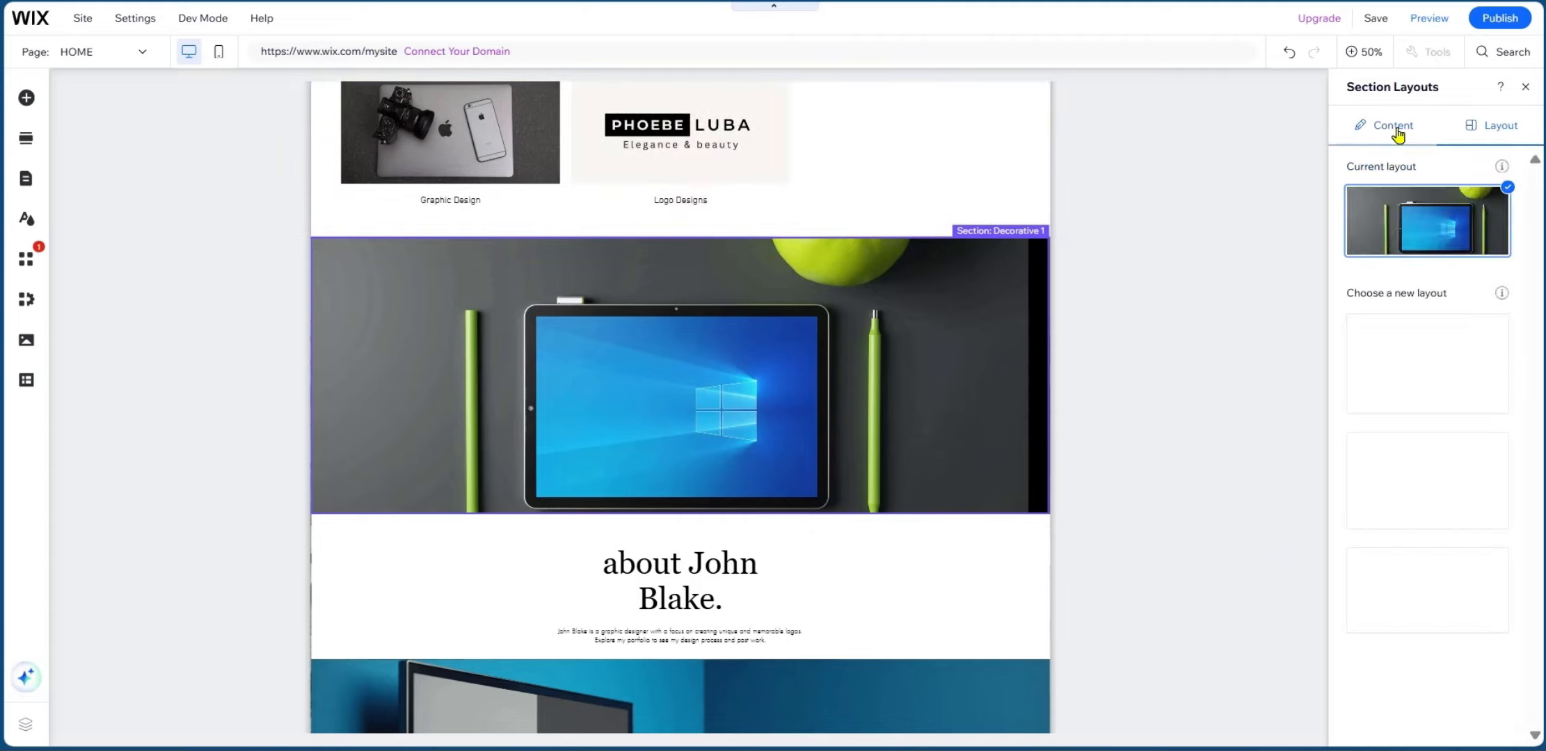
scroll(1312, 297, "up", 6)
scroll(1313, 297, "down", 9)
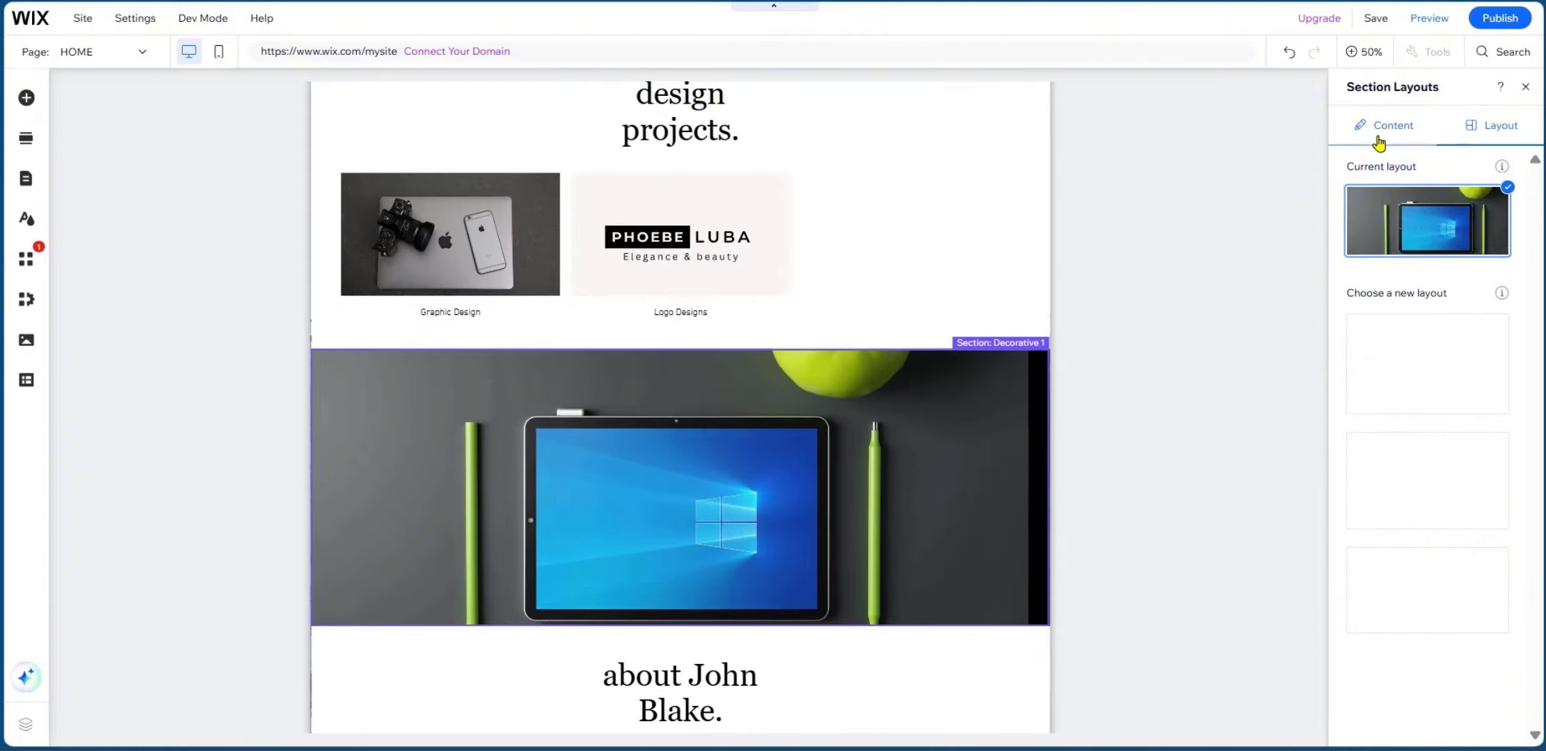
left_click(1378, 143)
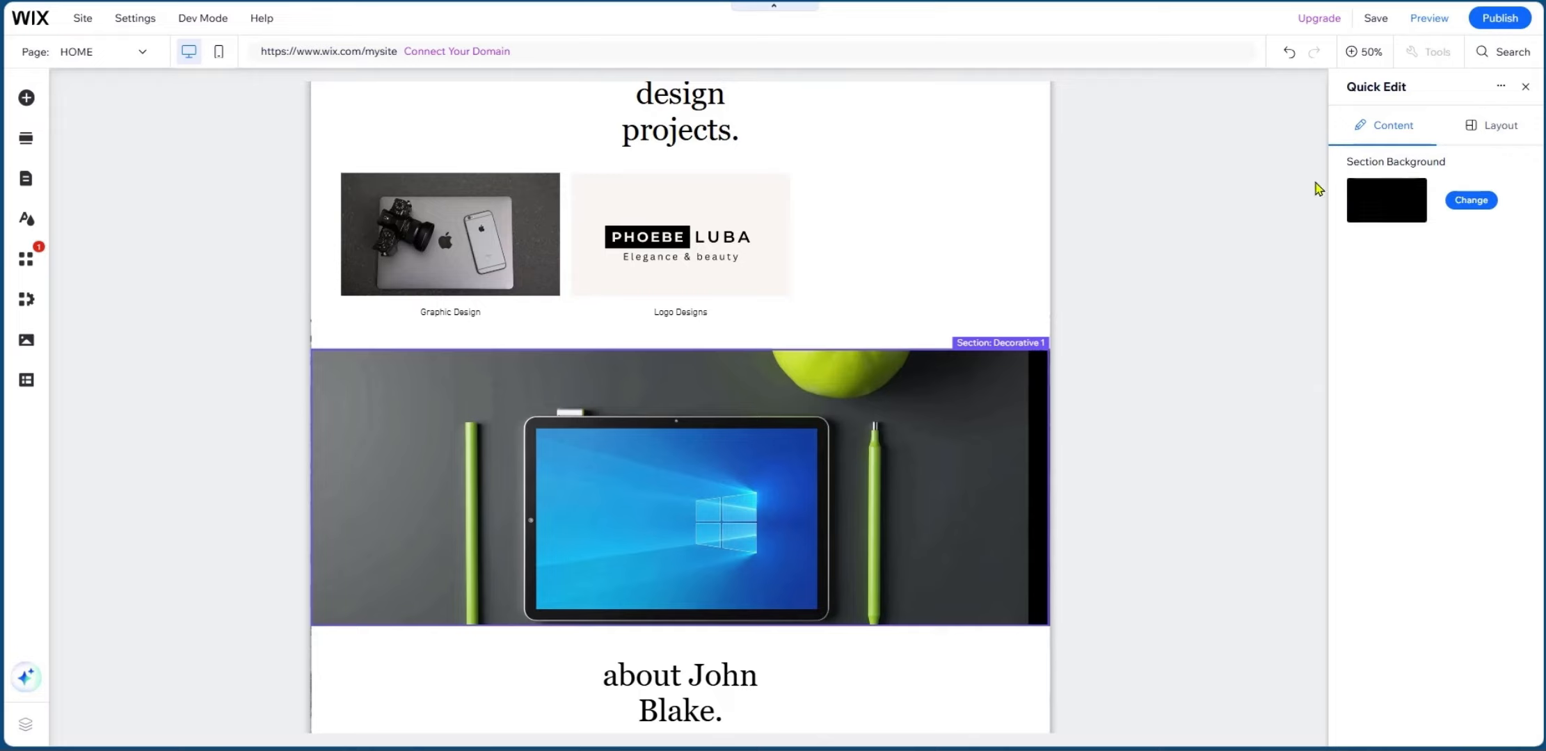
Make the Sunlit Mountain Landscape image the decorative section's background, after undoing a trial building-video preset.
left_click(1471, 200)
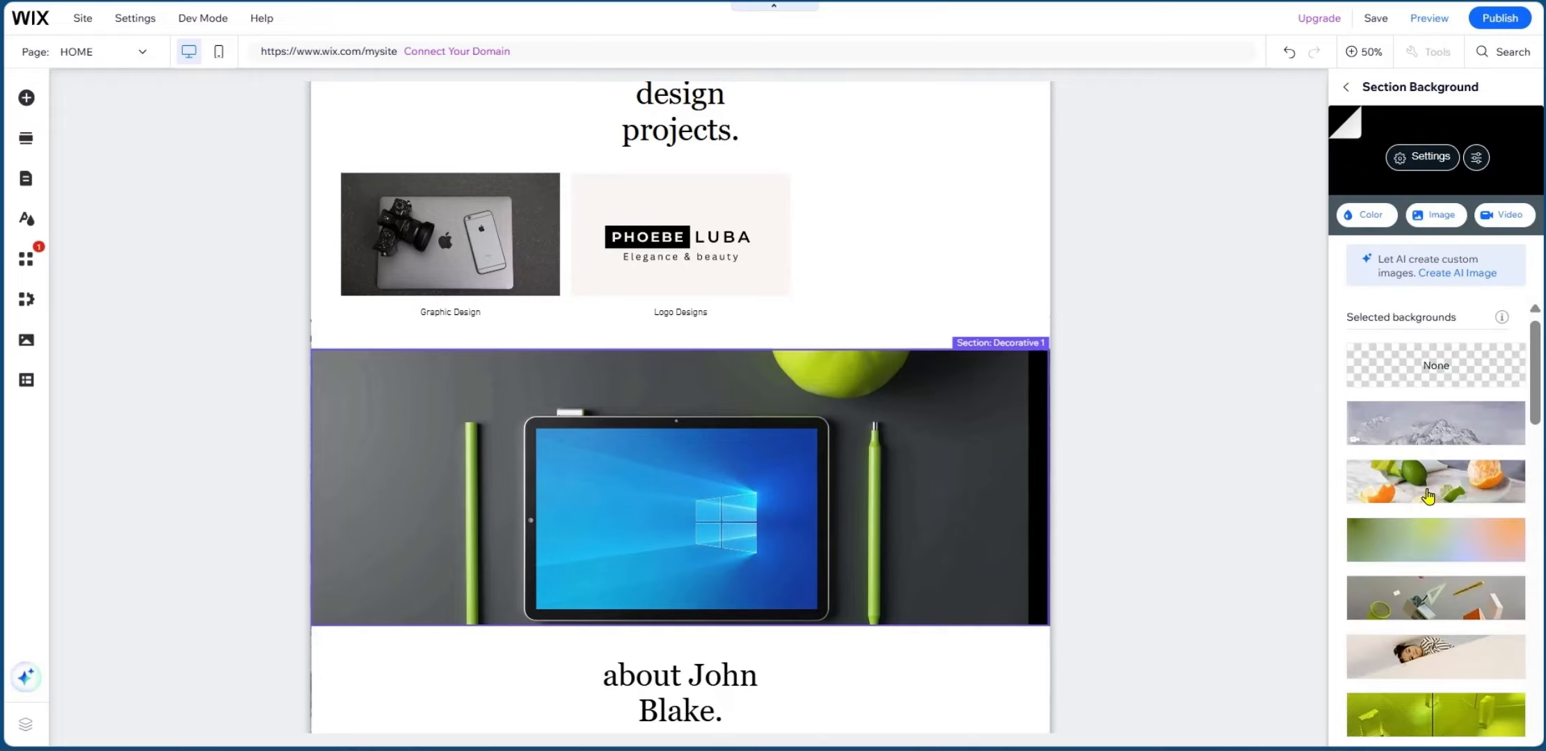
scroll(1447, 501, "down", 7)
scroll(1447, 501, "up", 7)
left_click(1435, 367)
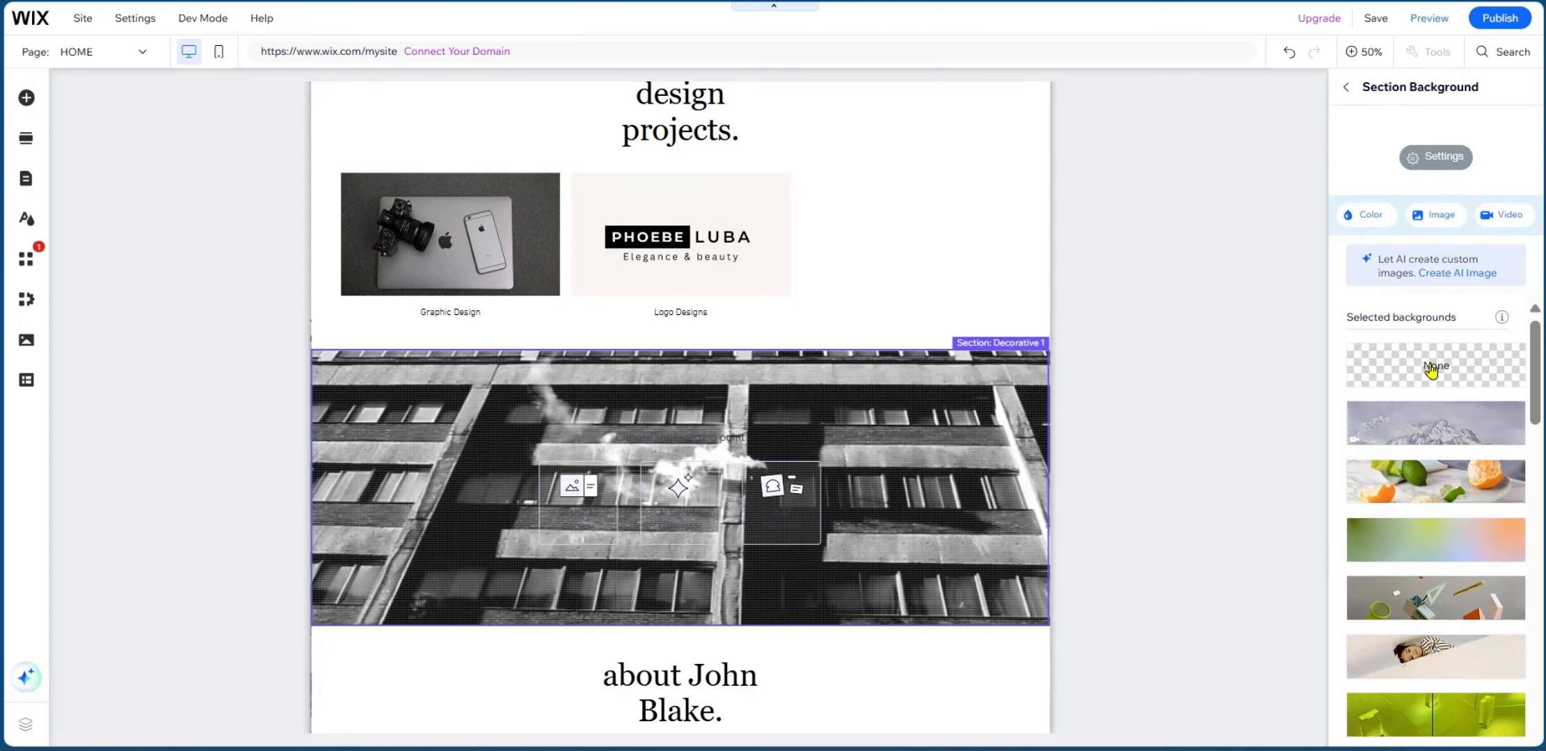
key("ctrl+z")
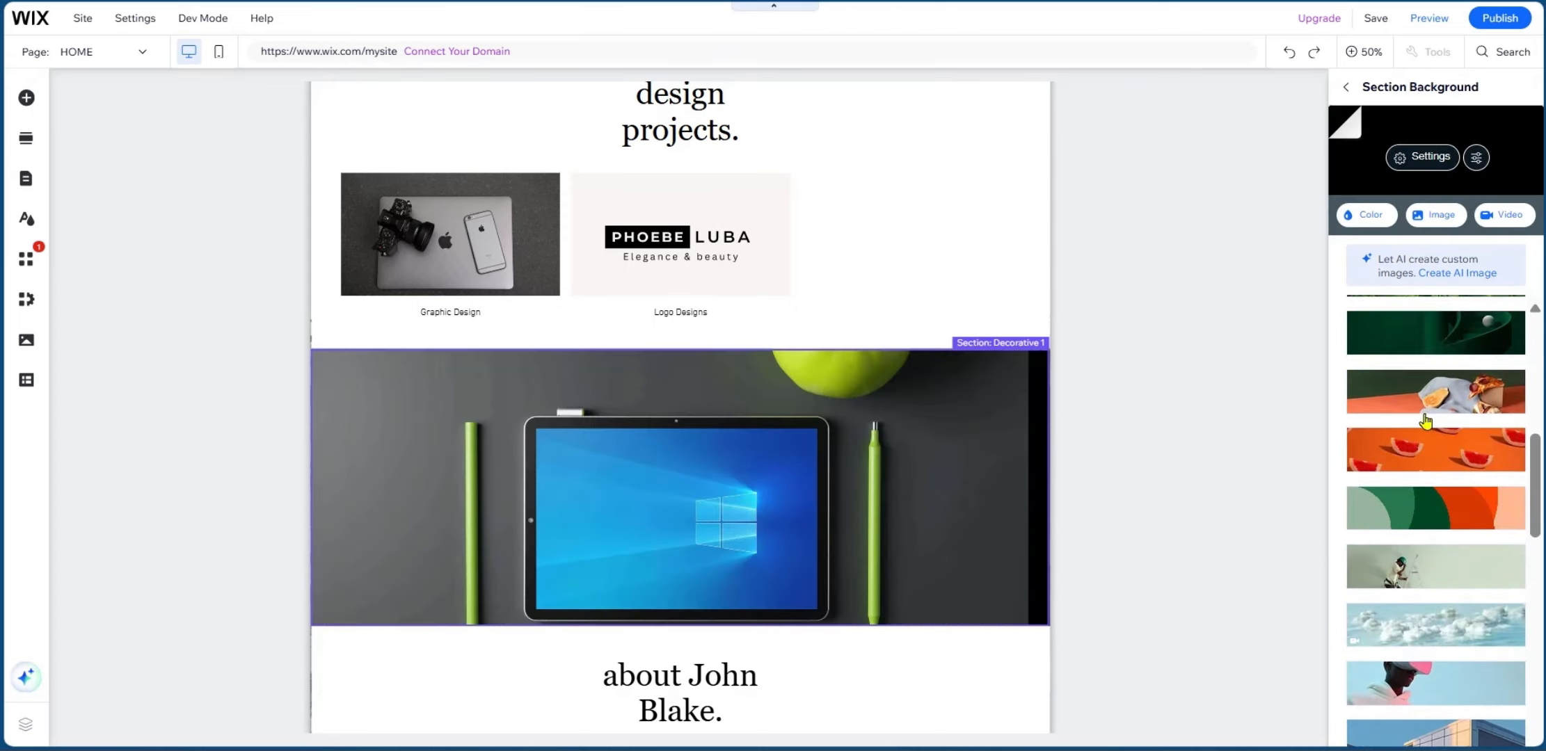
left_click(1440, 218)
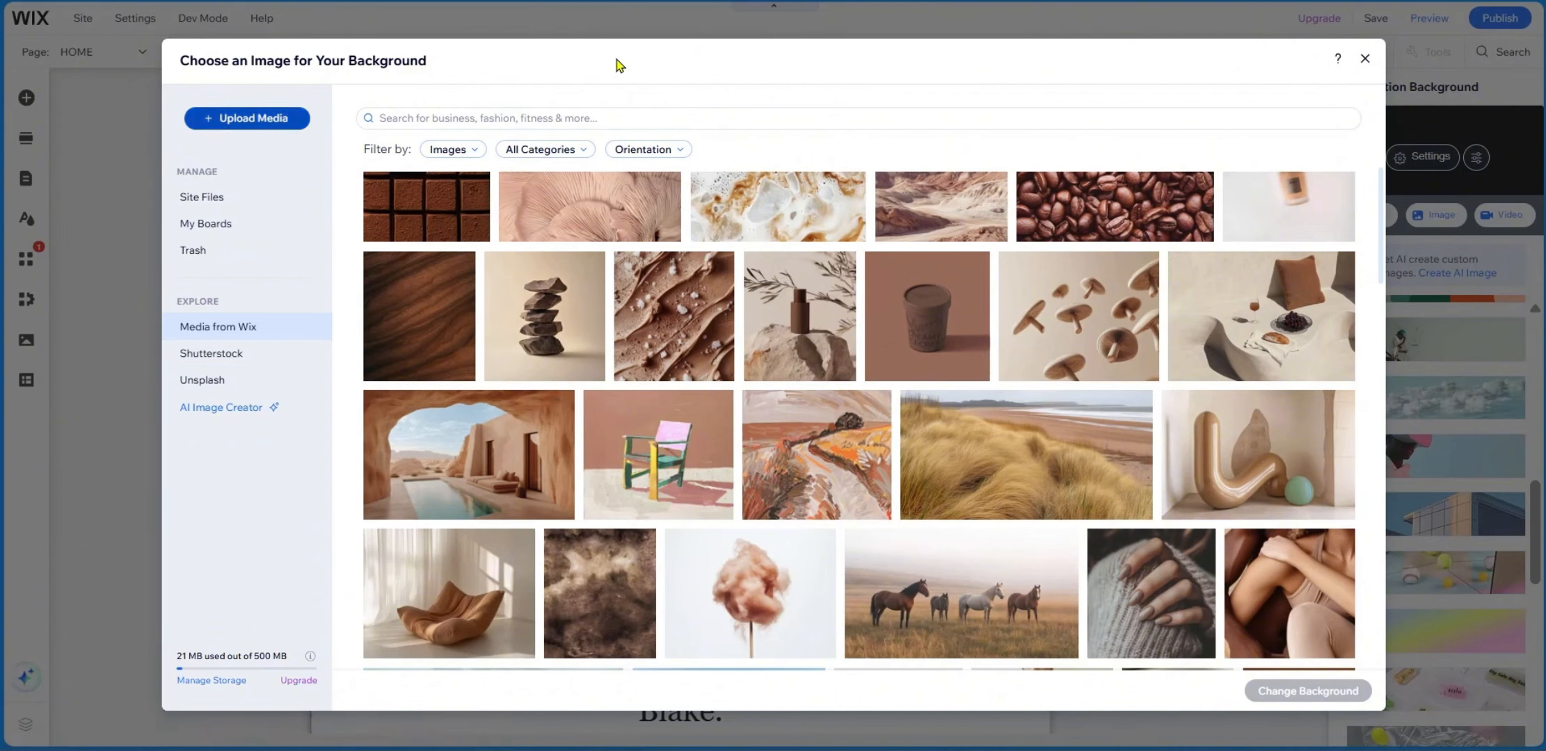
scroll(1085, 587, "down", 5)
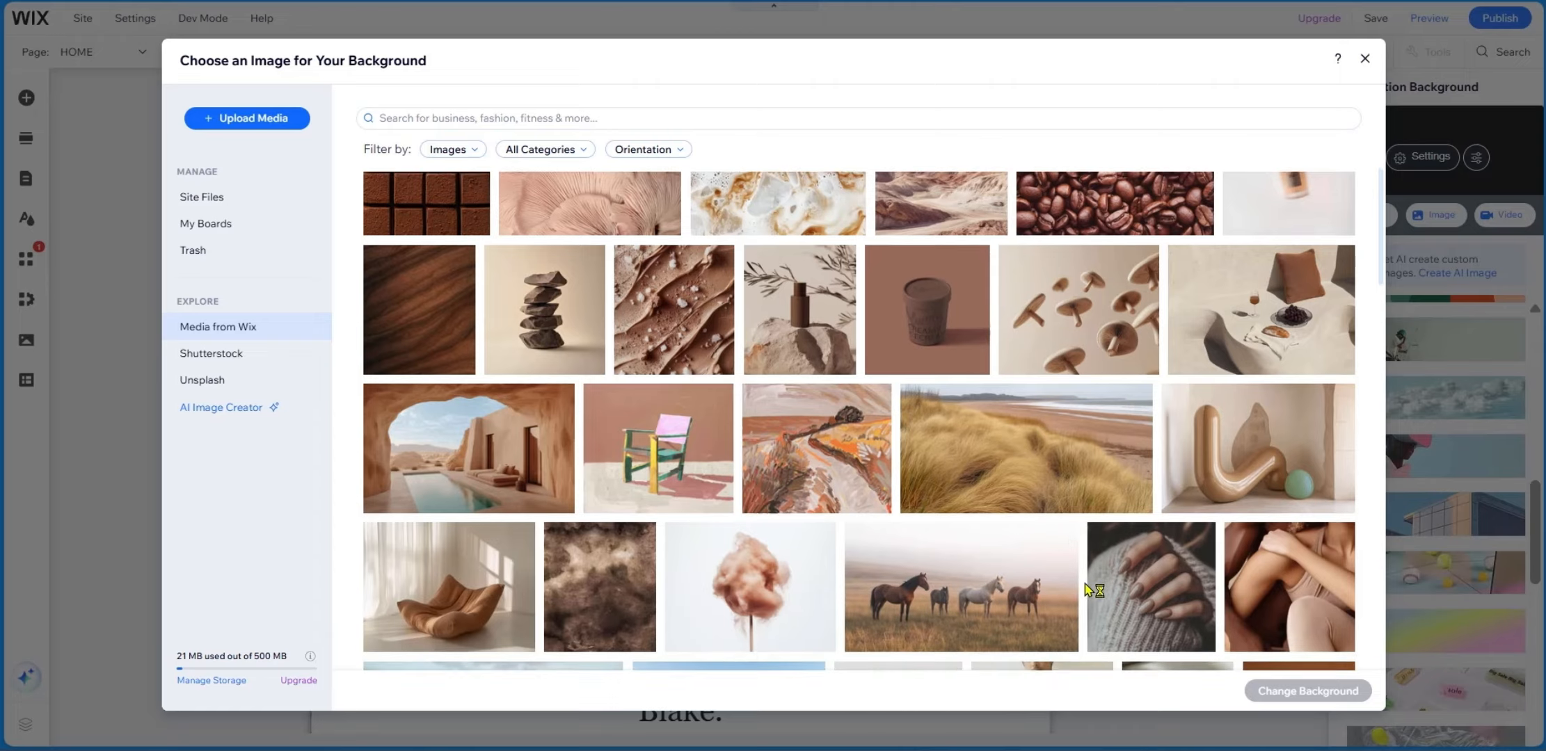
scroll(1085, 591, "up", 2)
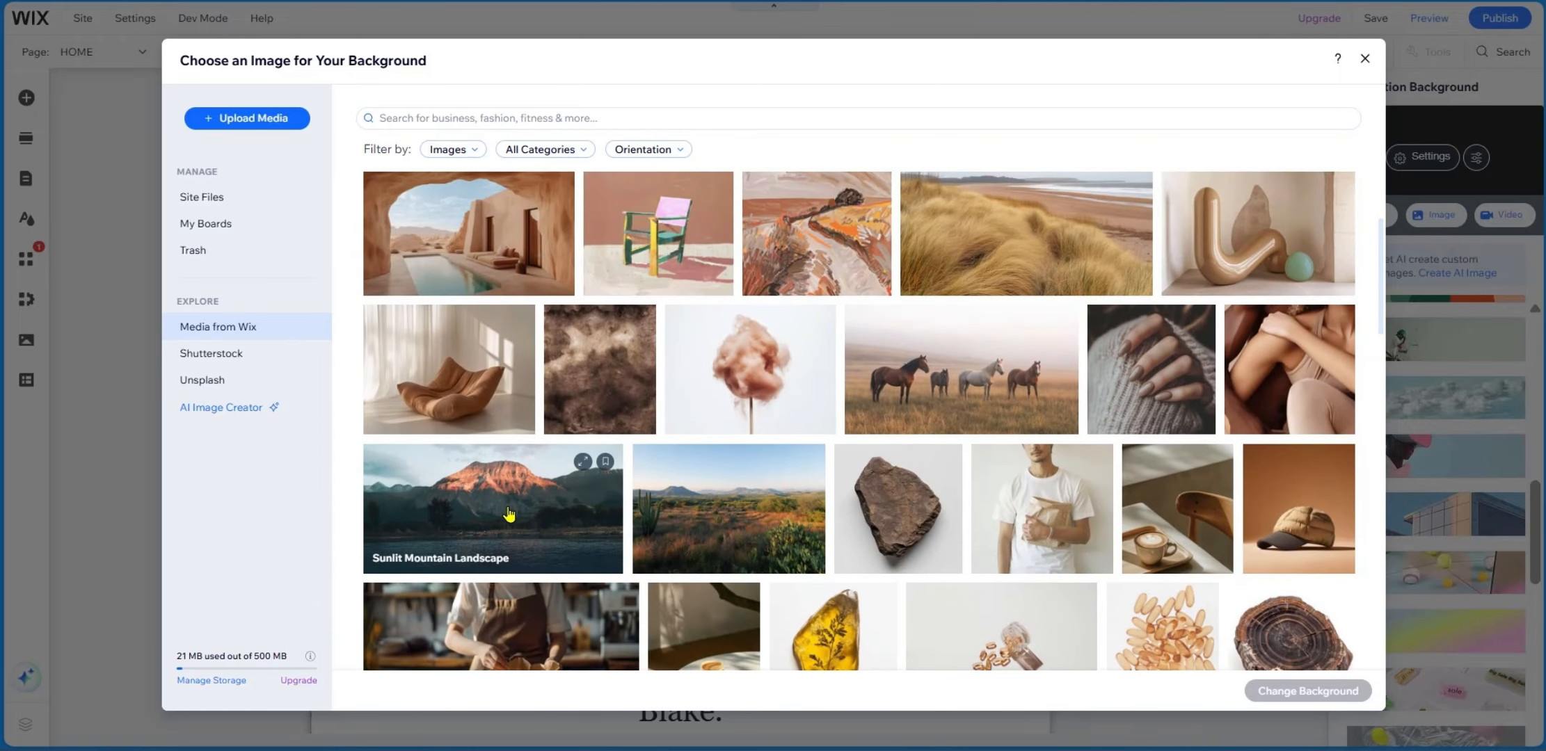
left_click(509, 514)
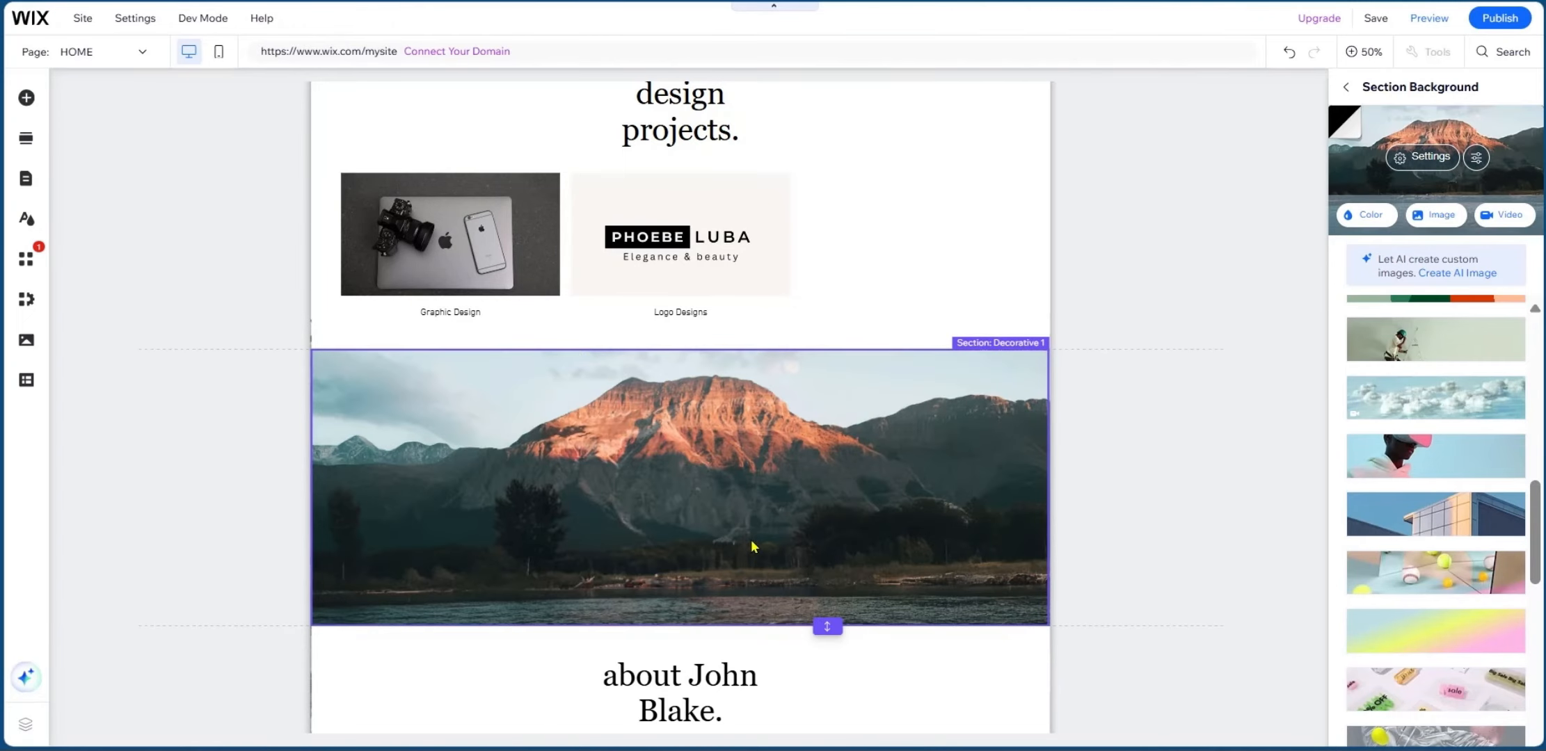
Select the Portfolio section and go to its project manager in the dashboard.
scroll(616, 516, "up", 5)
scroll(615, 517, "down", 9)
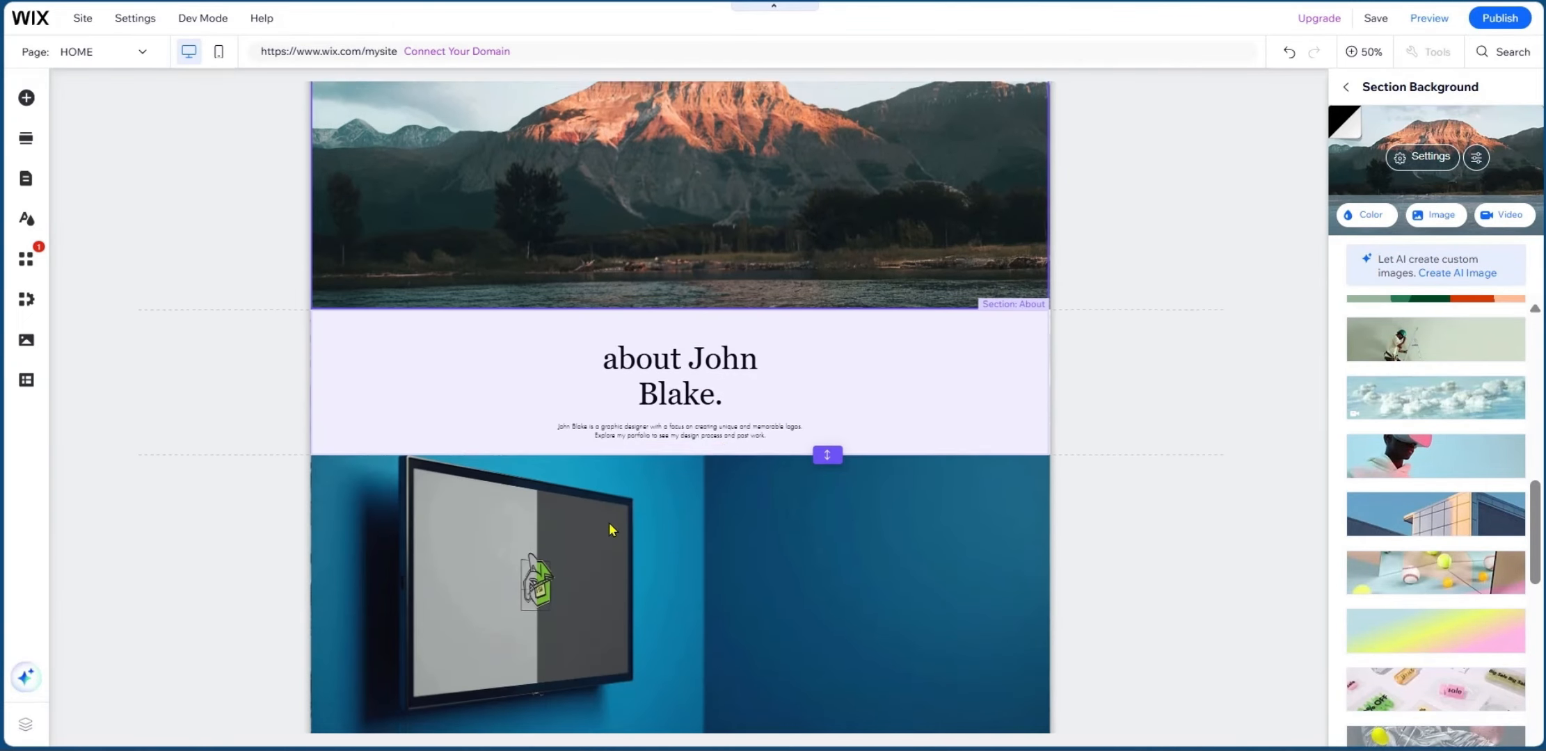
scroll(611, 523, "up", 5)
scroll(610, 527, "up", 5)
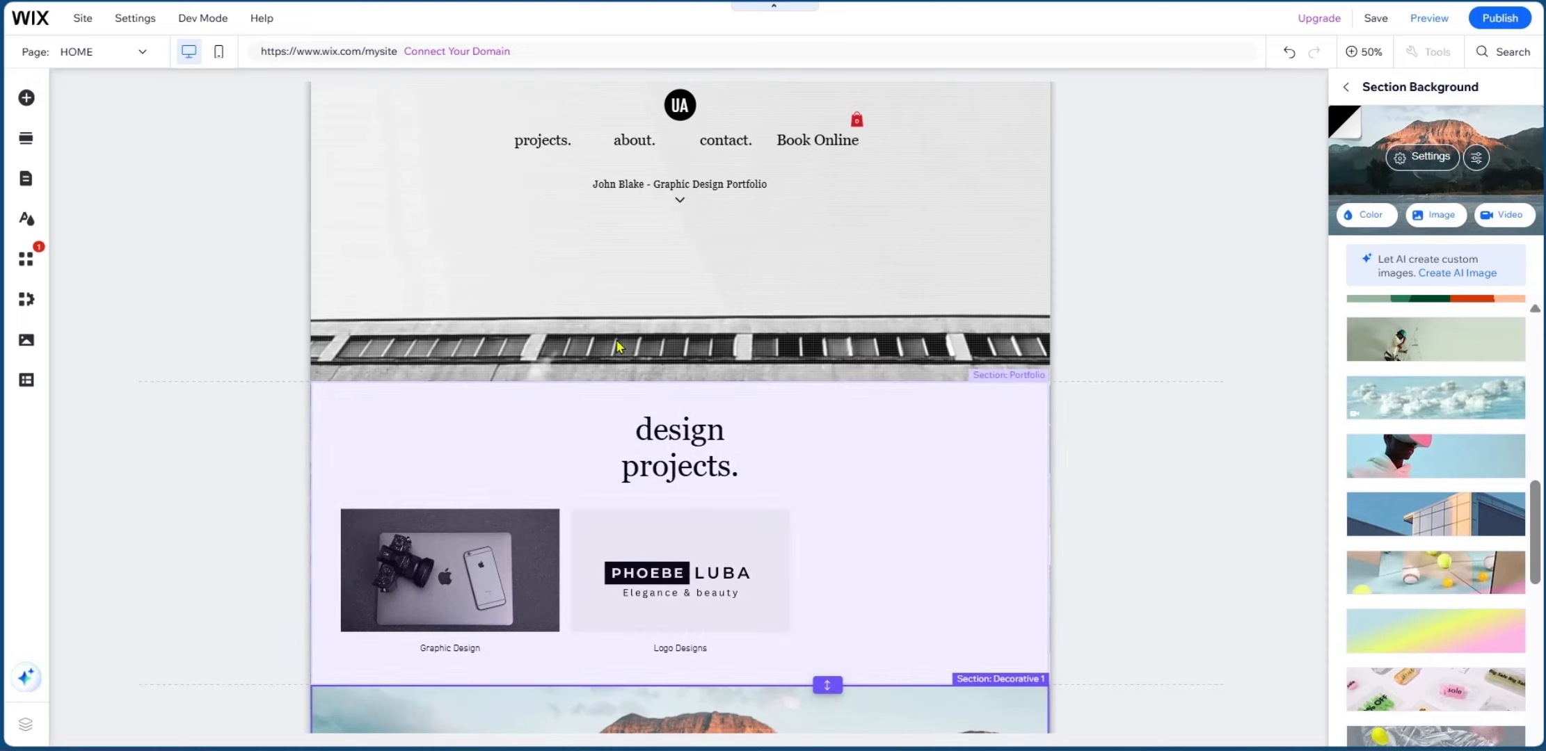
left_click(664, 528)
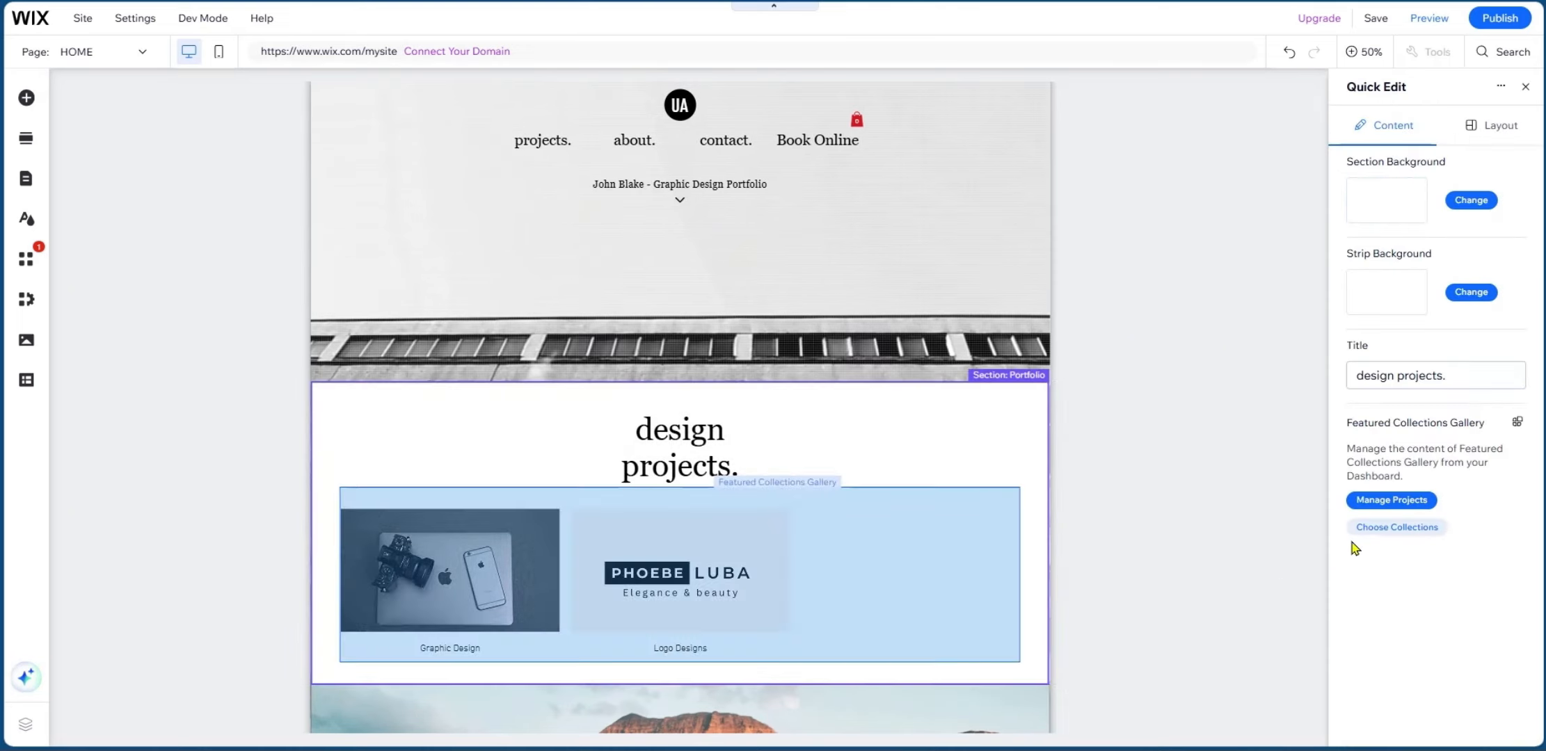
left_click(1384, 507)
left_click(1400, 502)
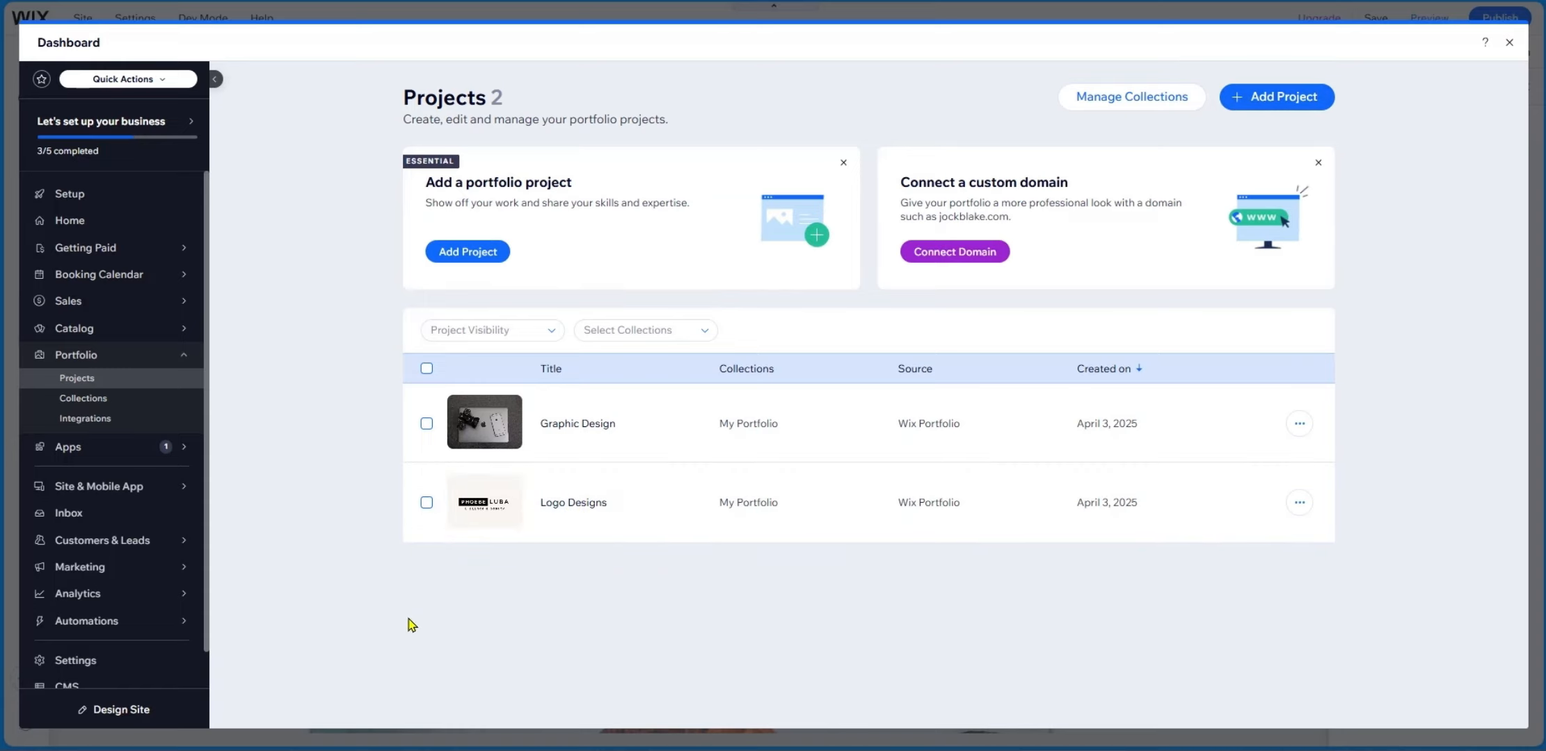
Tick and untick the Logo Designs project, then close the dashboard back to the editor.
left_click(426, 504)
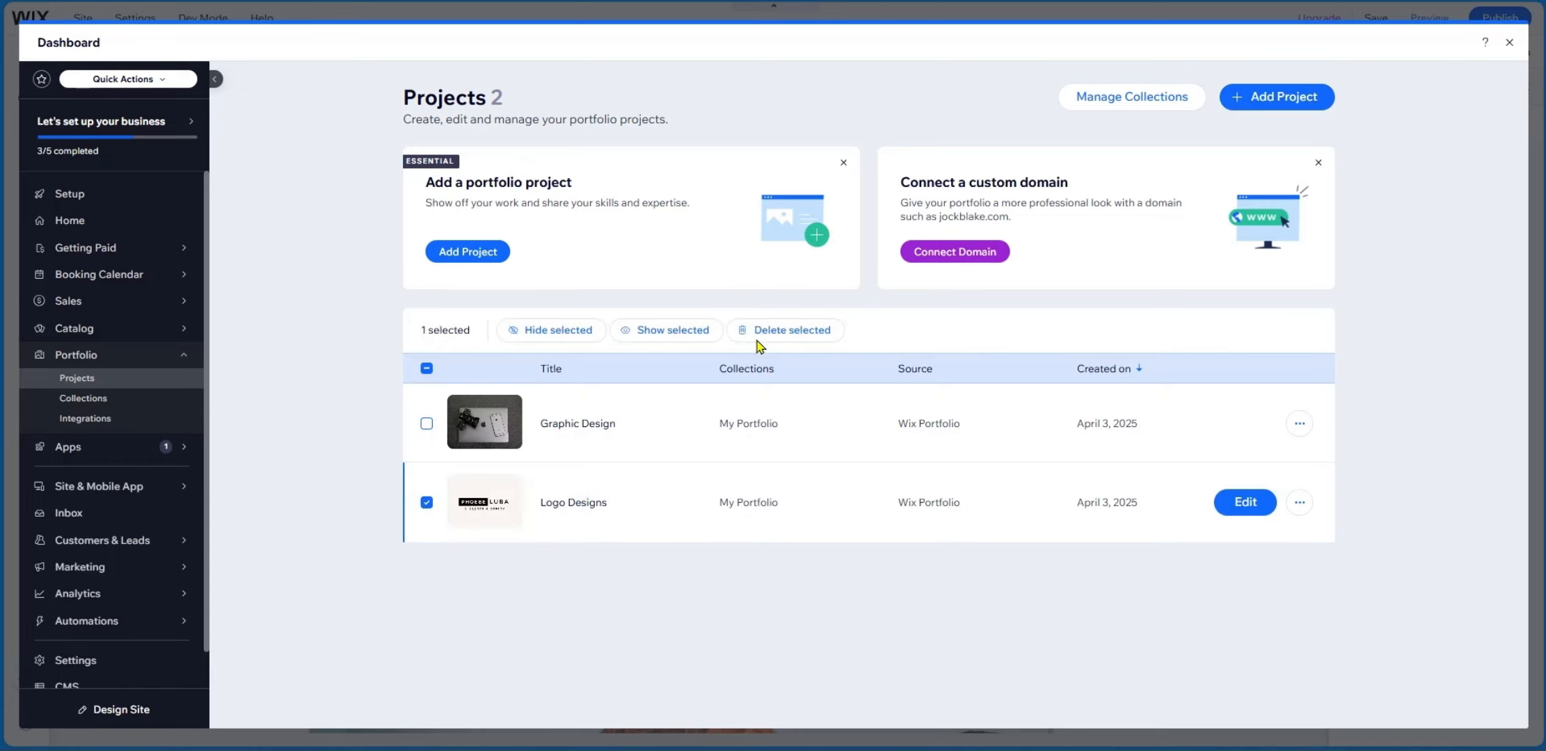
left_click(427, 503)
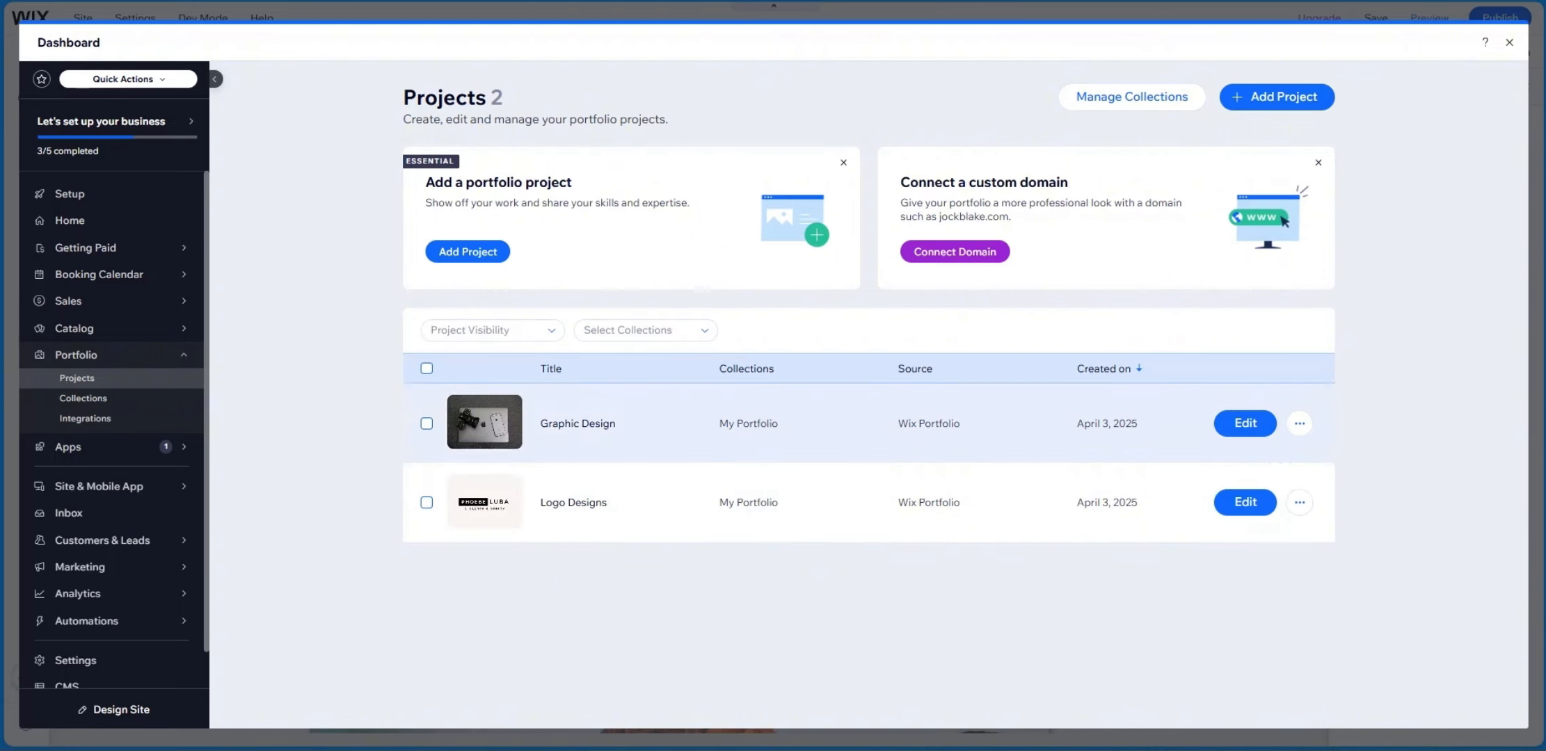
left_click(1509, 44)
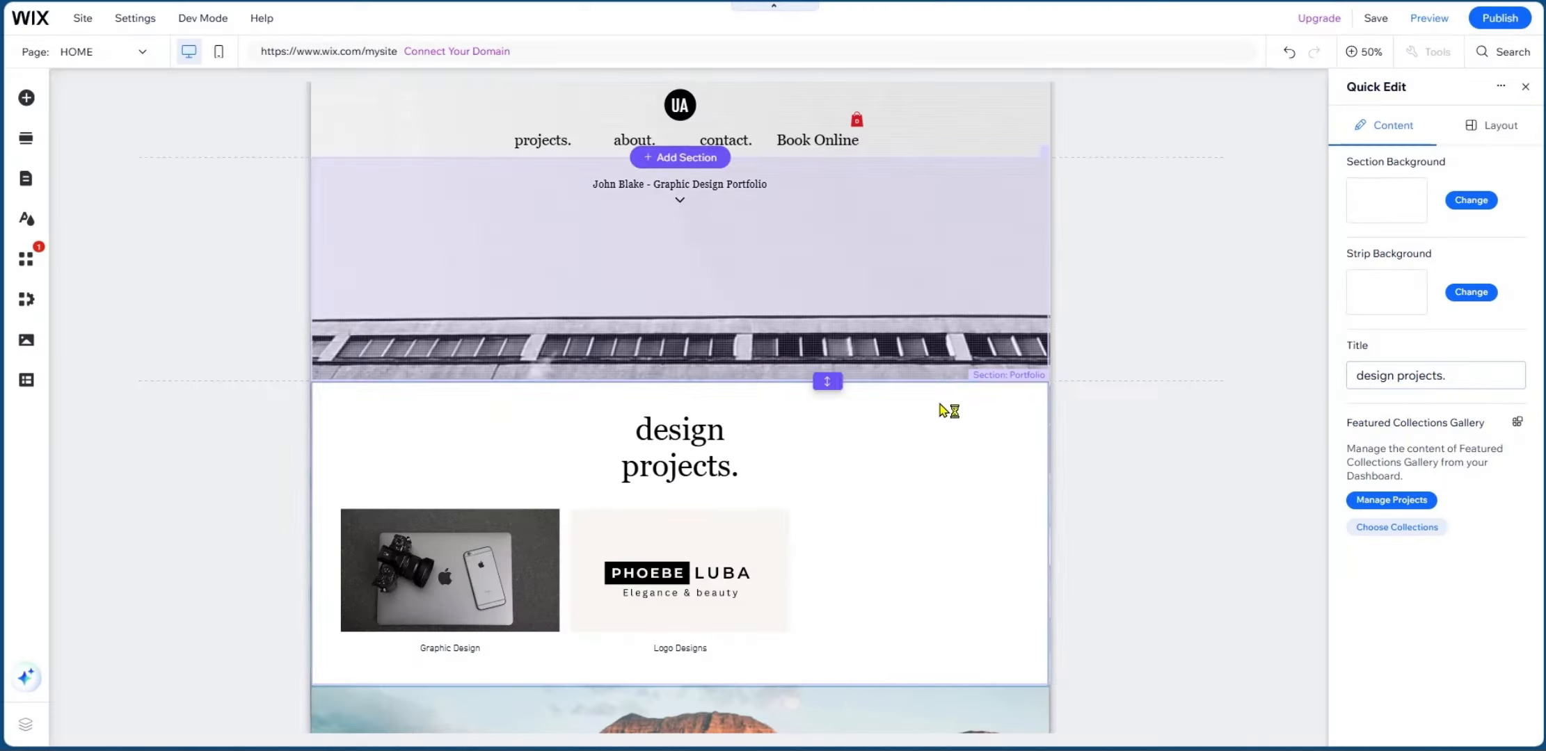
scroll(835, 362, "down", 6)
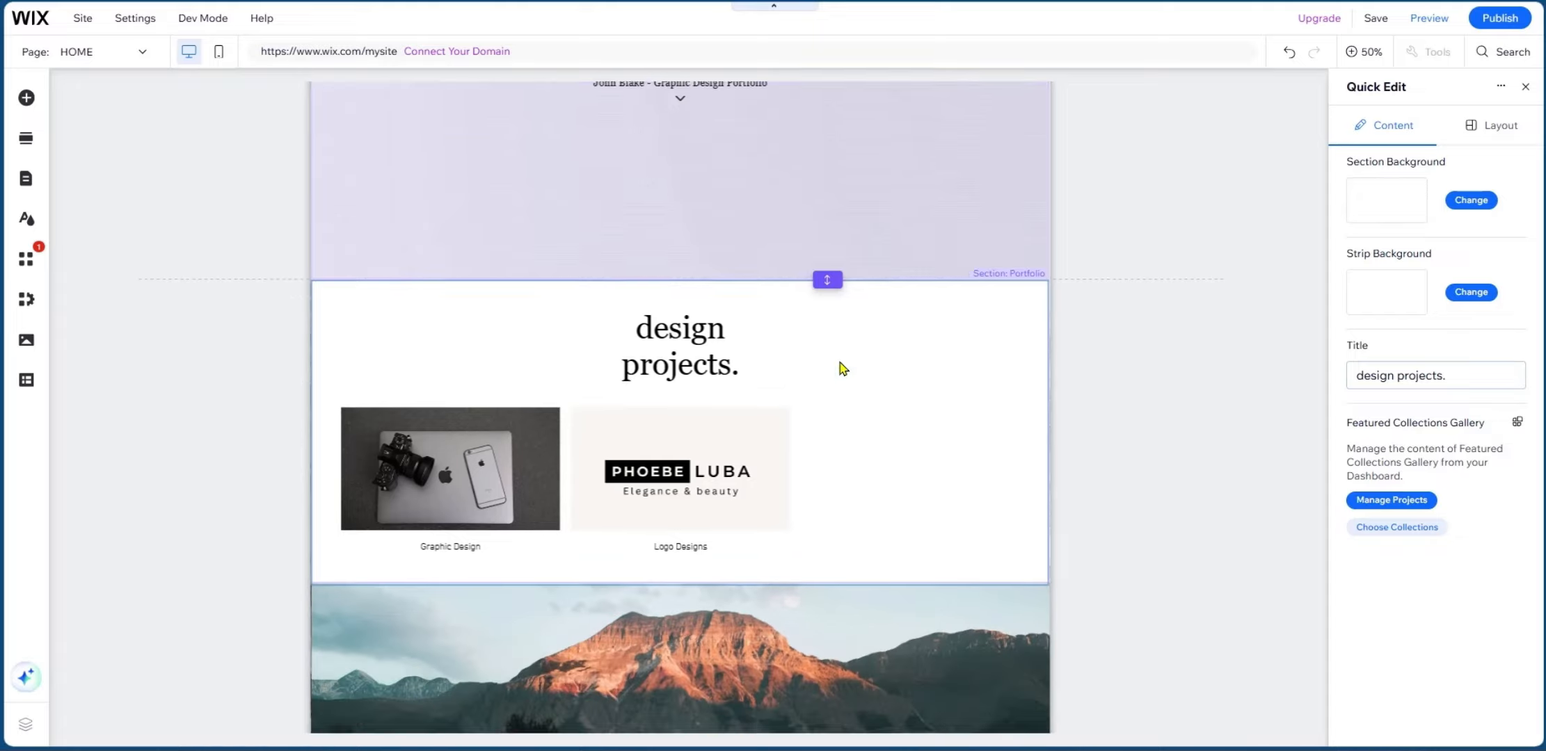
scroll(825, 358, "up", 5)
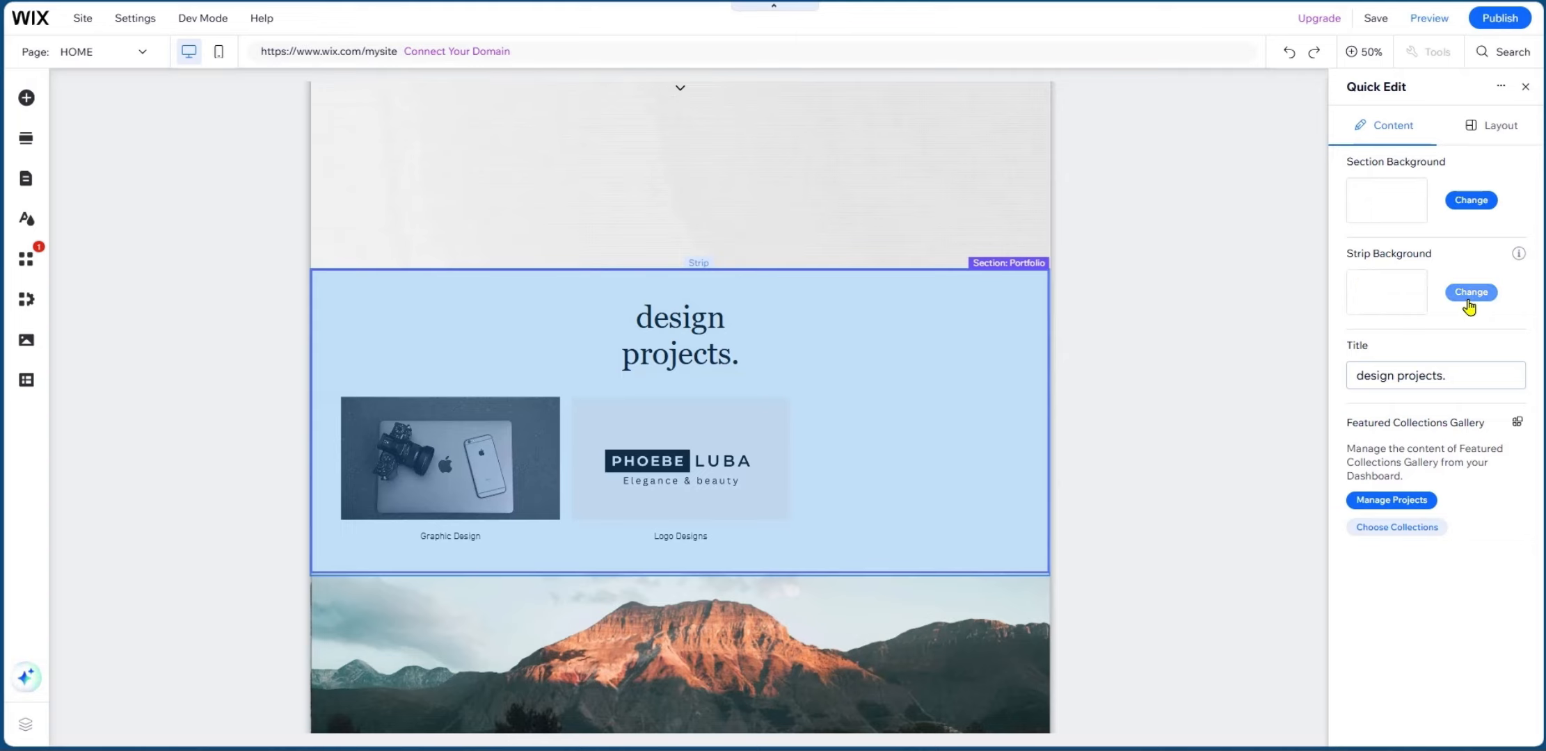
Set the projects strip background to the steel blue (#4682B4) swatch from My colors.
left_click(1469, 292)
left_click(1461, 323)
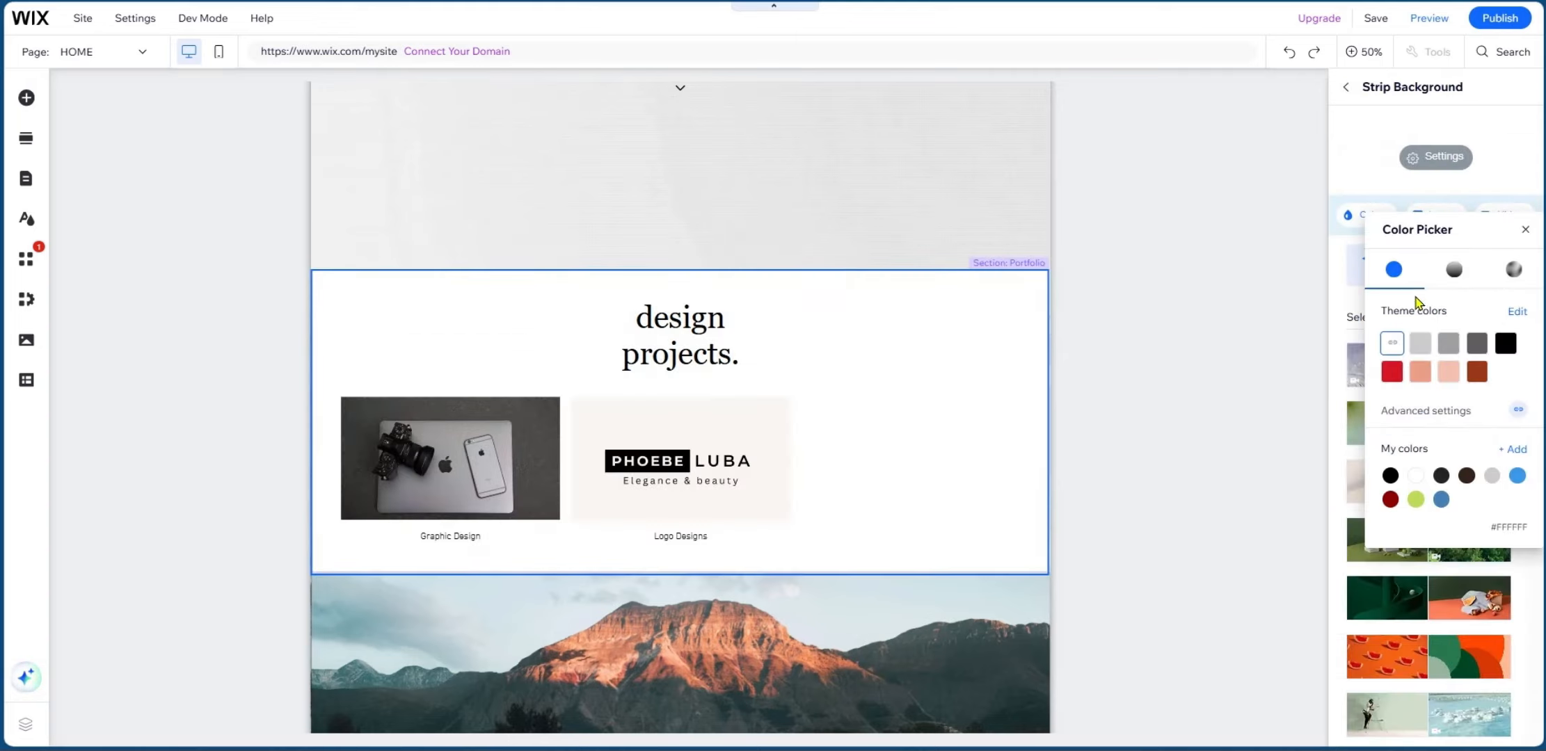
left_click(1441, 500)
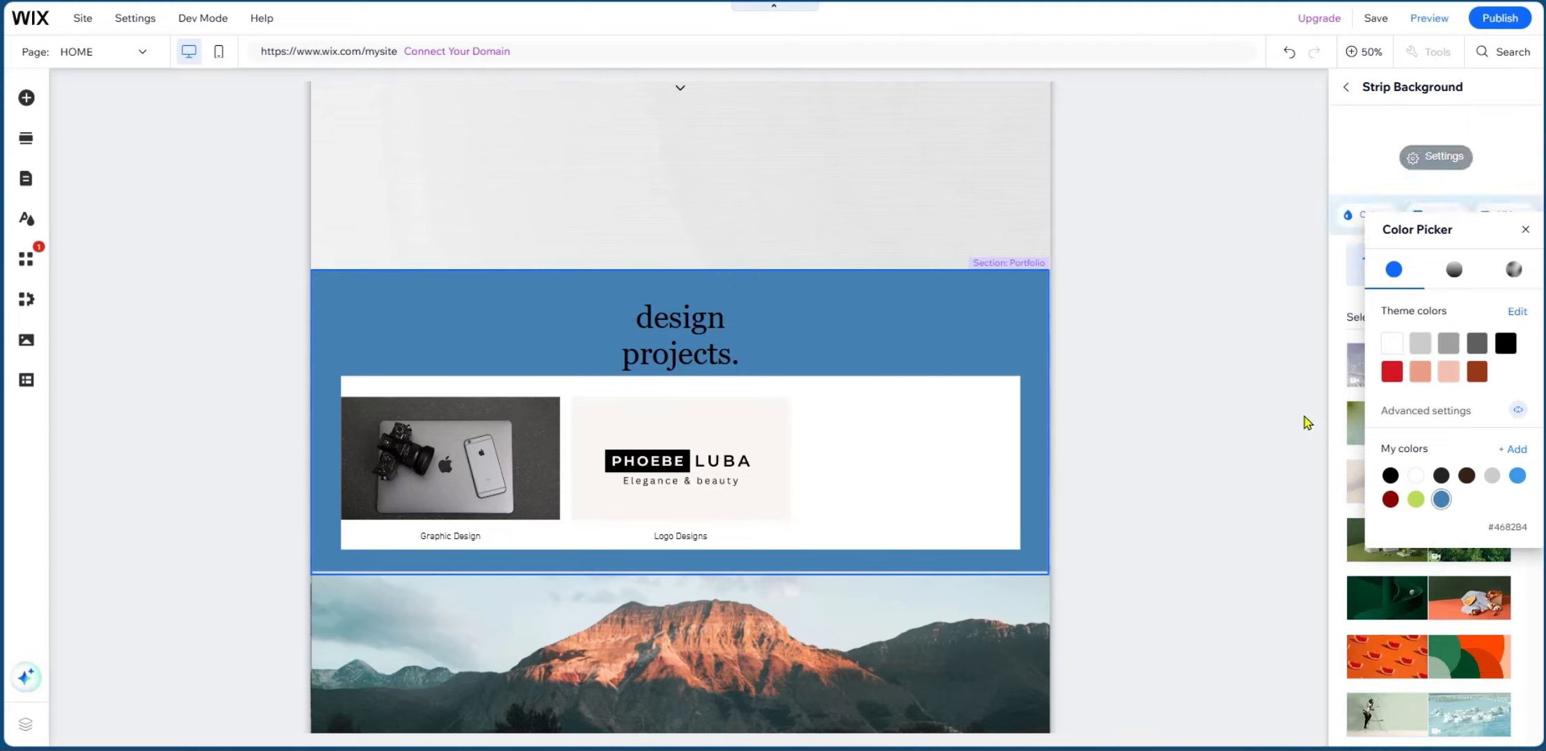
left_click(1259, 404)
scroll(1125, 299, "up", 2)
left_click(1110, 307)
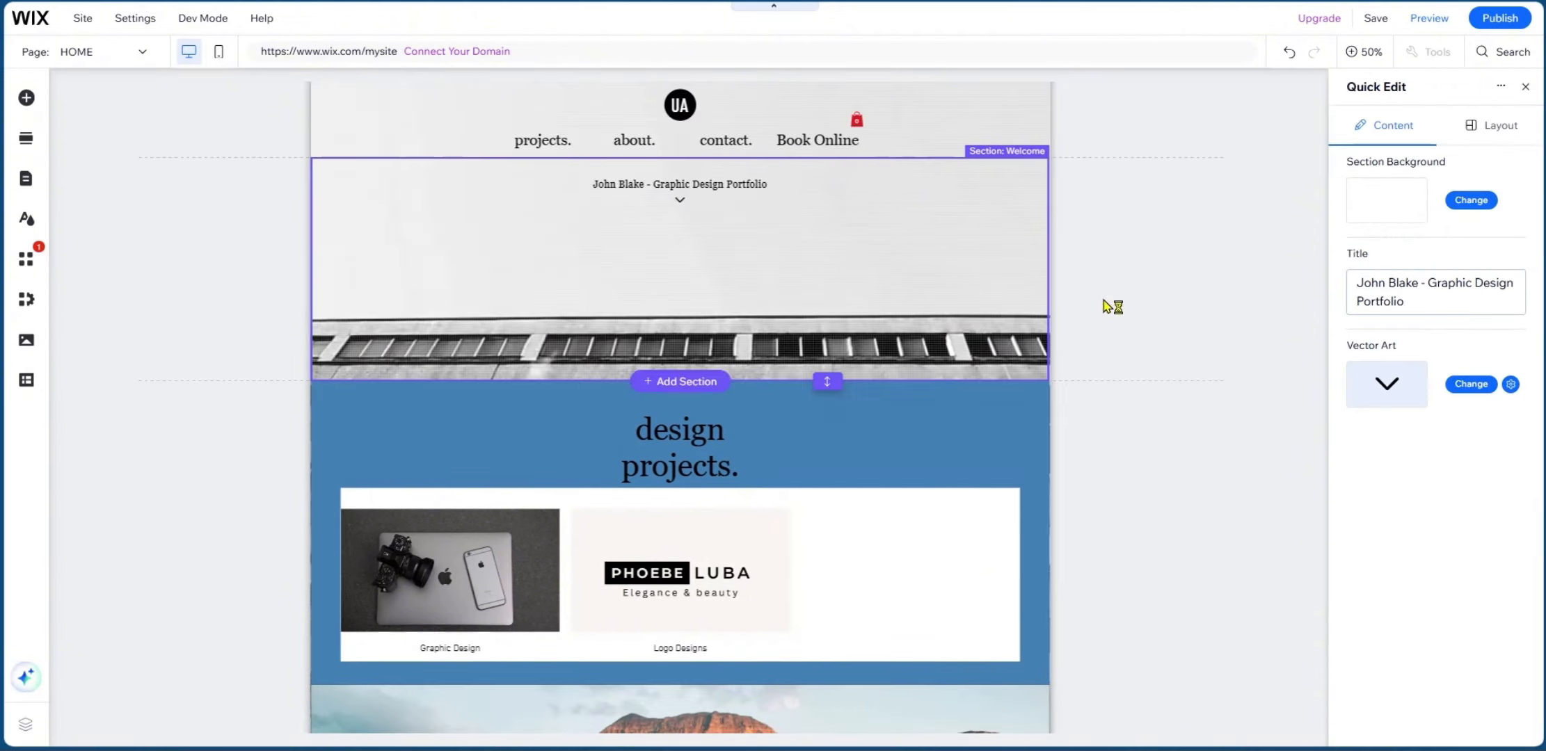
scroll(898, 327, "down", 10)
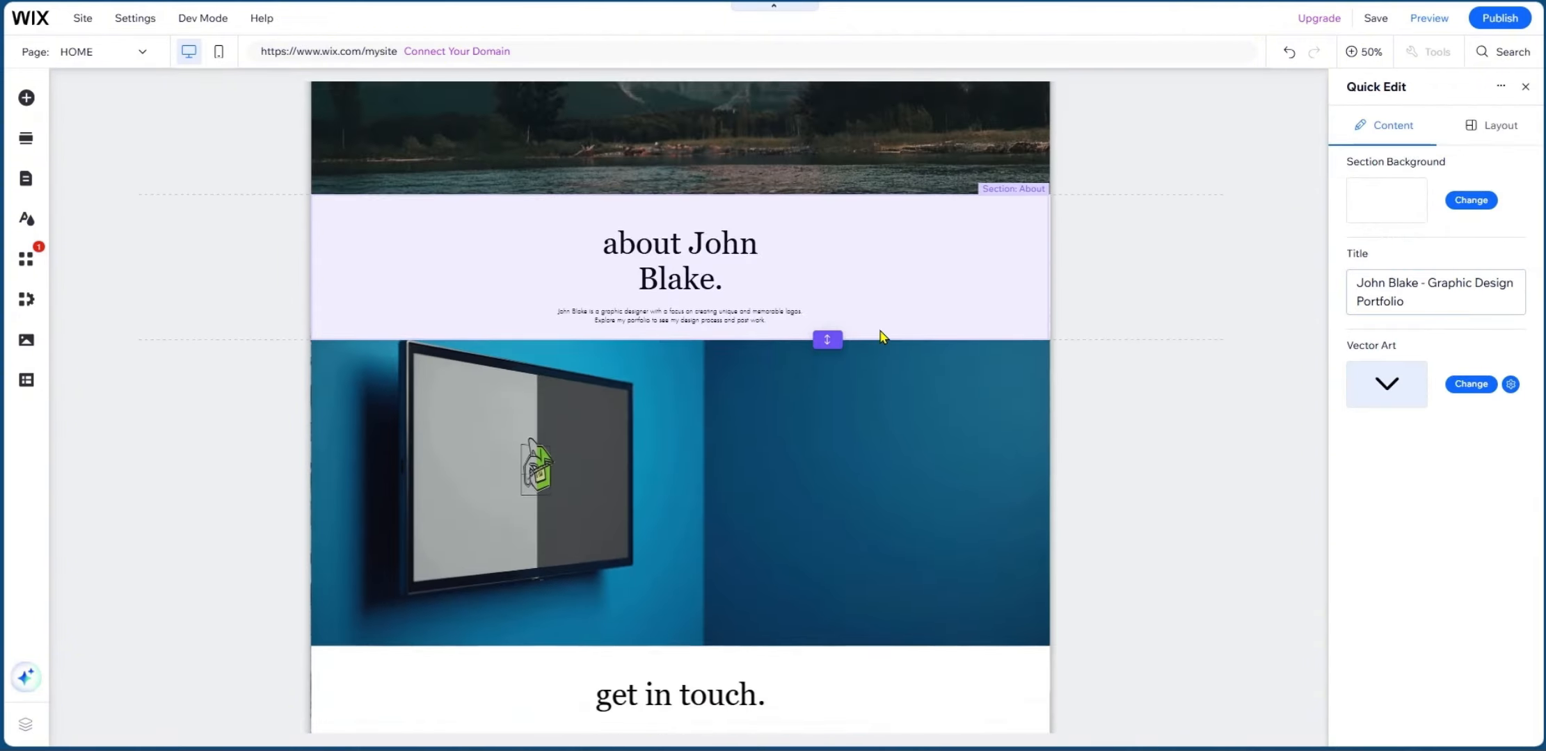
scroll(873, 327, "up", 10)
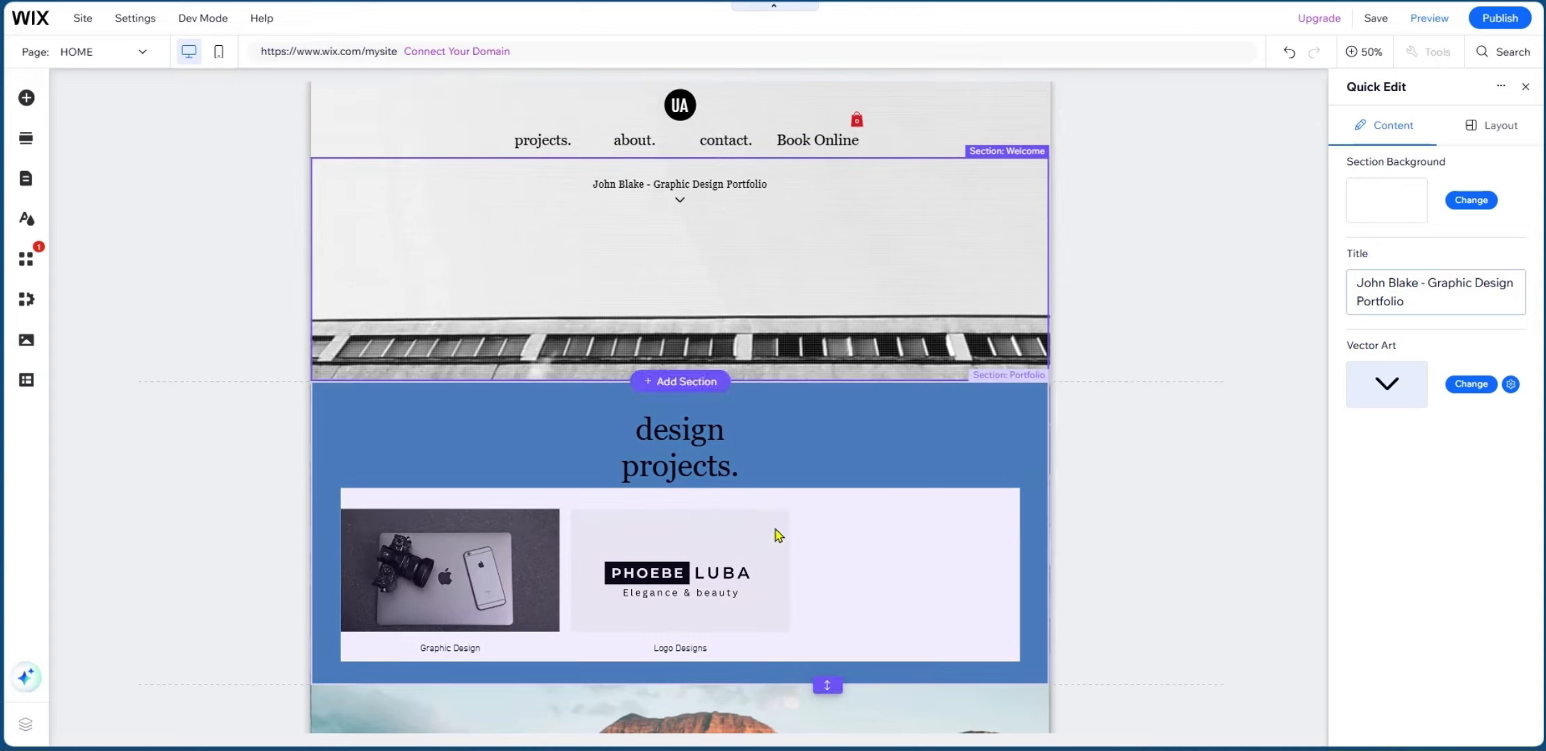
scroll(690, 432, "down", 3)
scroll(720, 440, "down", 8)
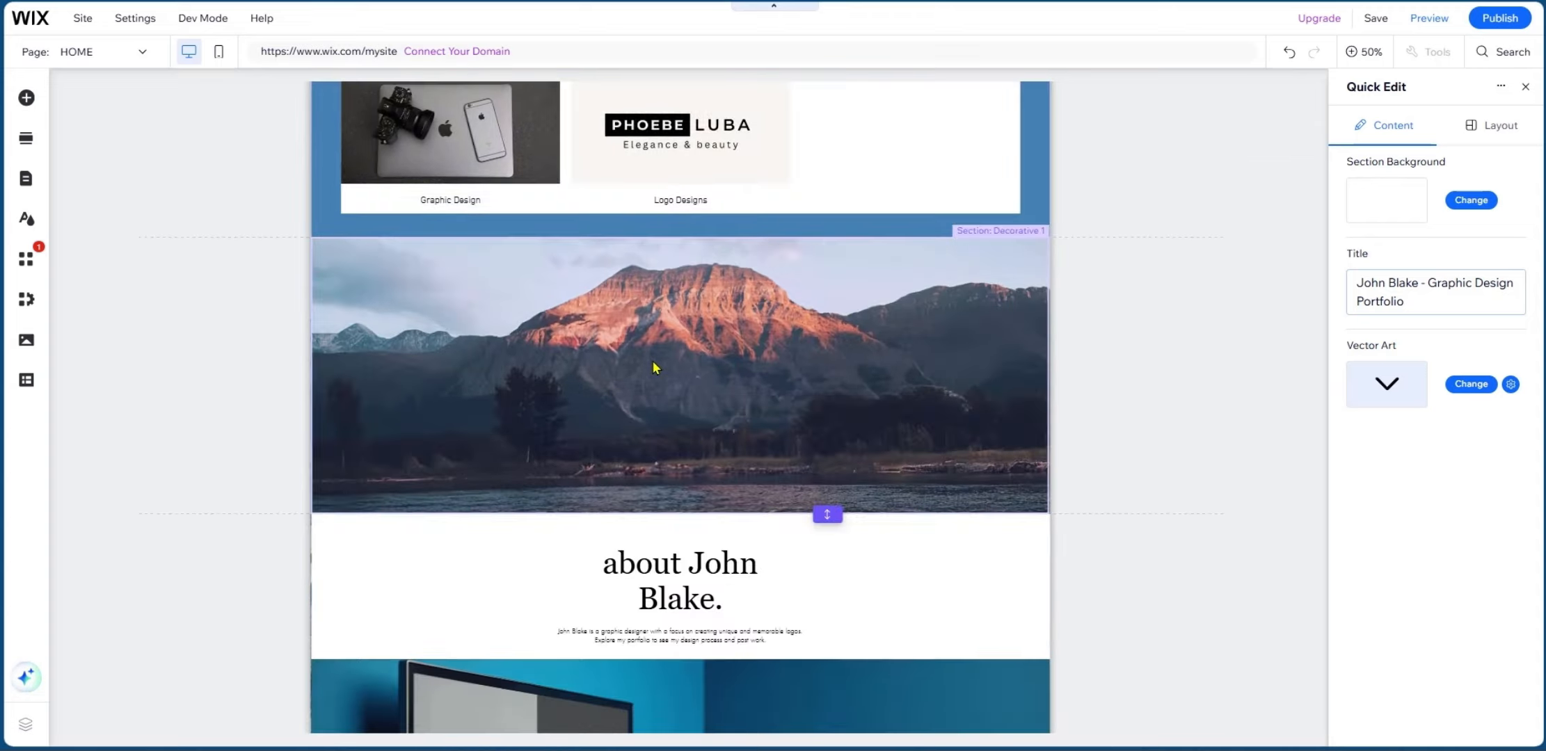
scroll(652, 360, "up", 3)
scroll(652, 360, "down", 11)
scroll(648, 285, "up", 7)
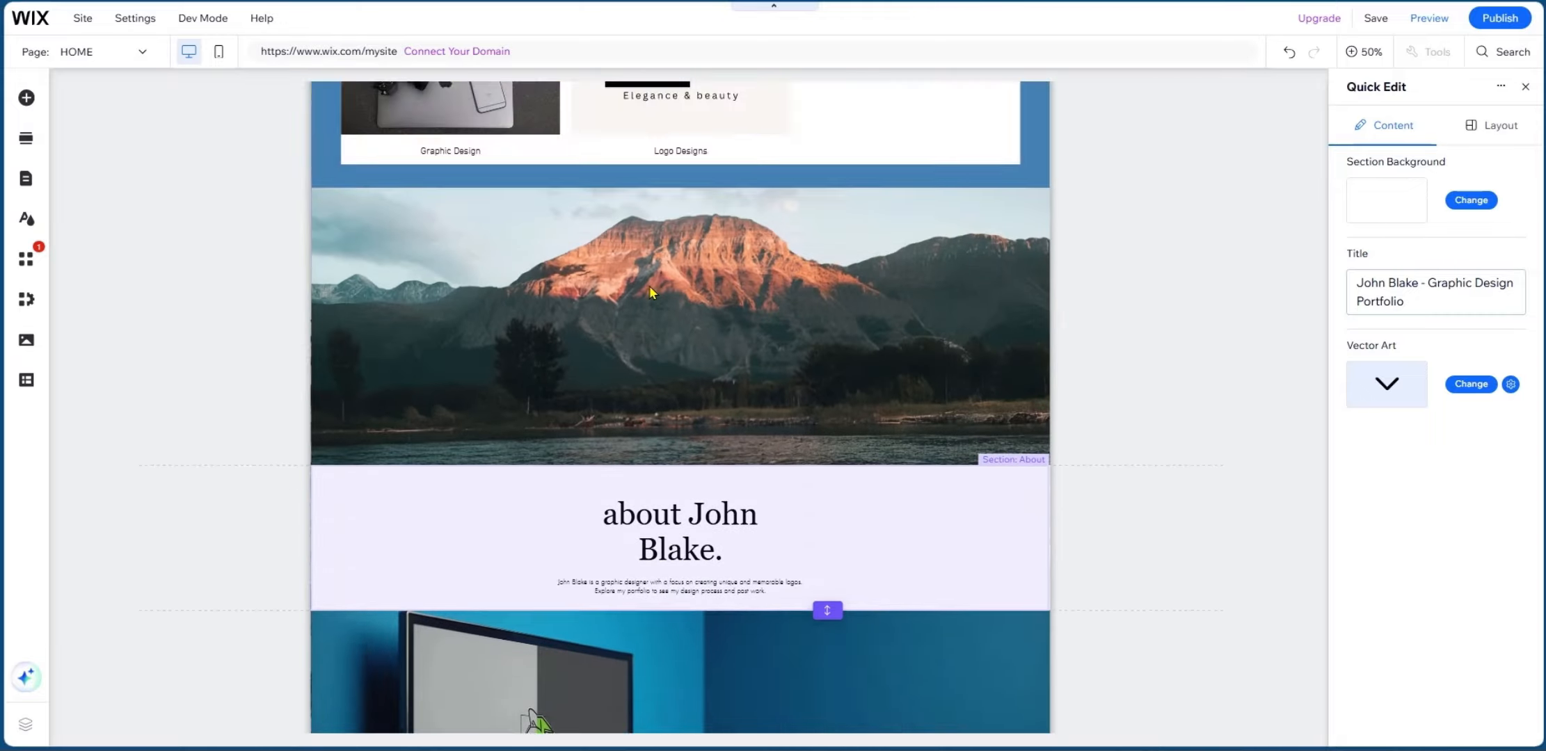
scroll(648, 285, "up", 4)
scroll(835, 259, "down", 11)
scroll(835, 258, "up", 19)
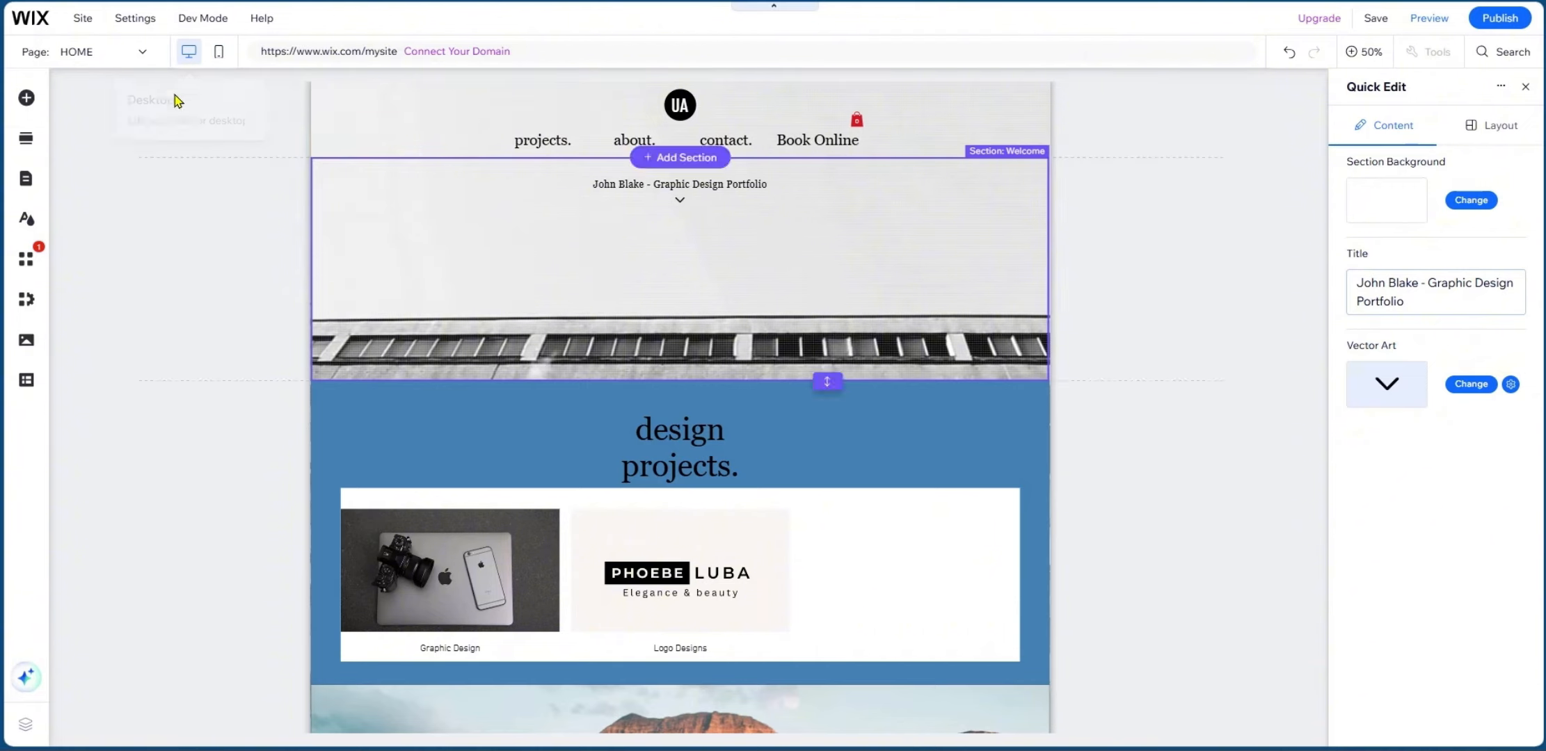
left_click(217, 53)
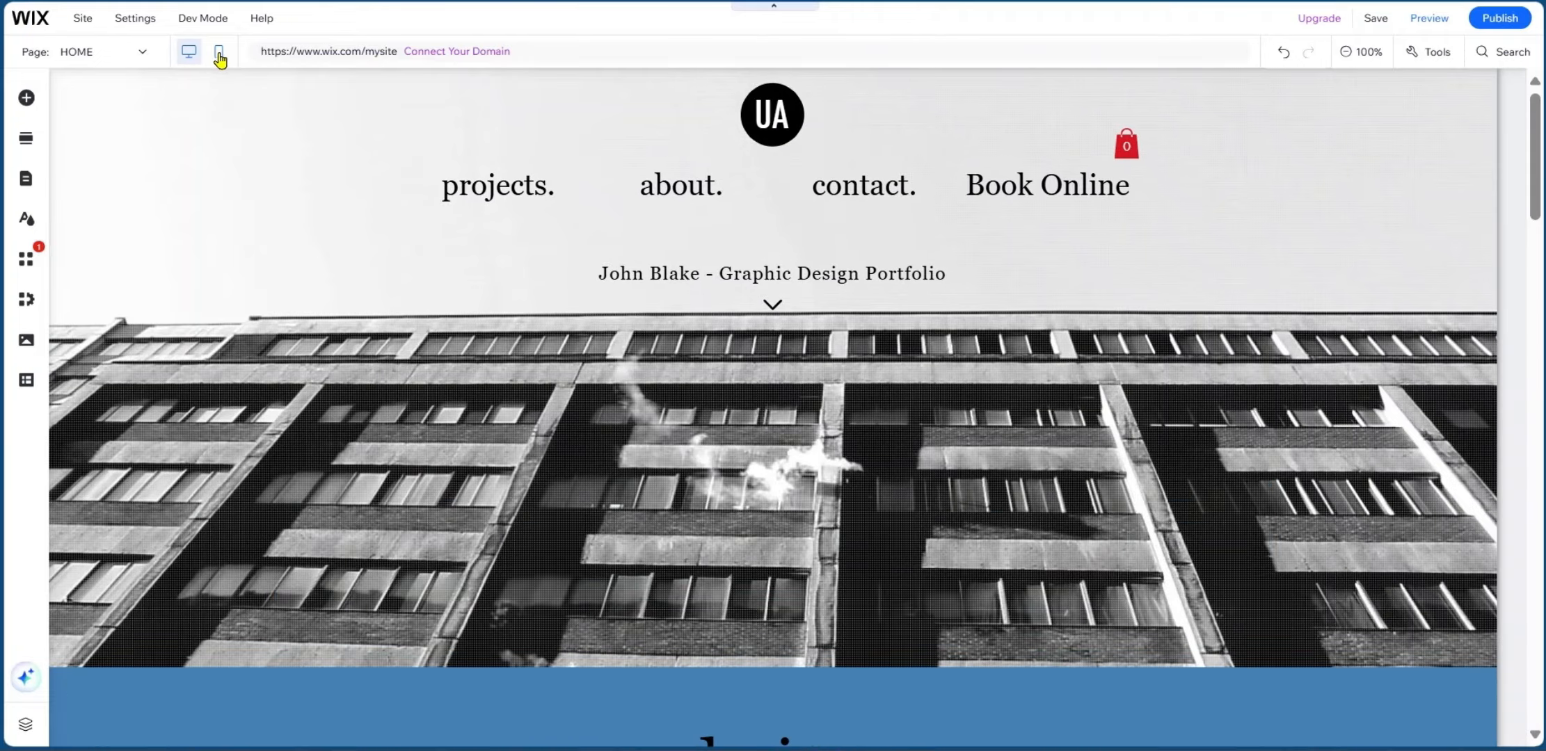
scroll(776, 223, "down", 3)
scroll(775, 223, "up", 9)
scroll(717, 412, "down", 2)
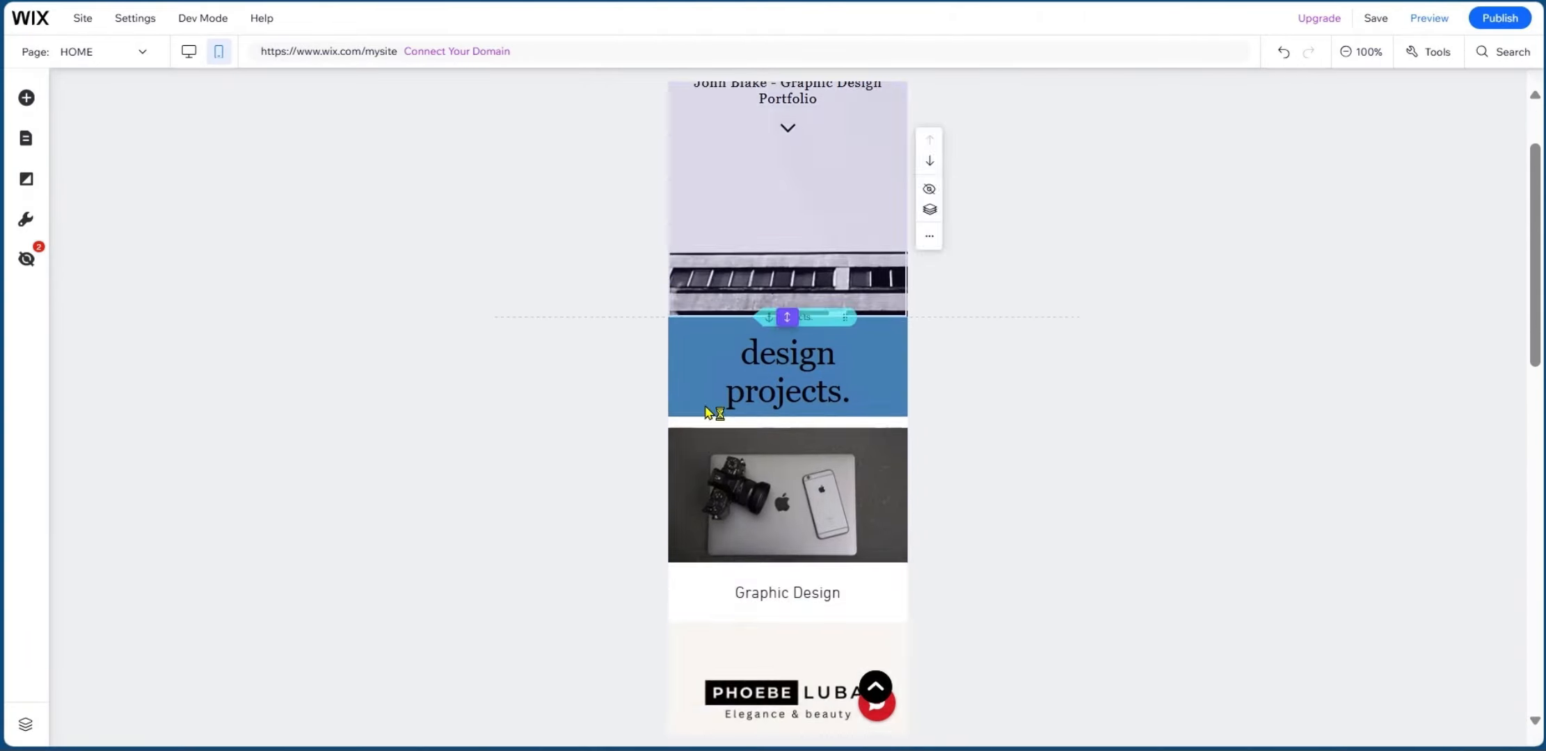
scroll(746, 343, "up", 2)
scroll(741, 338, "down", 4)
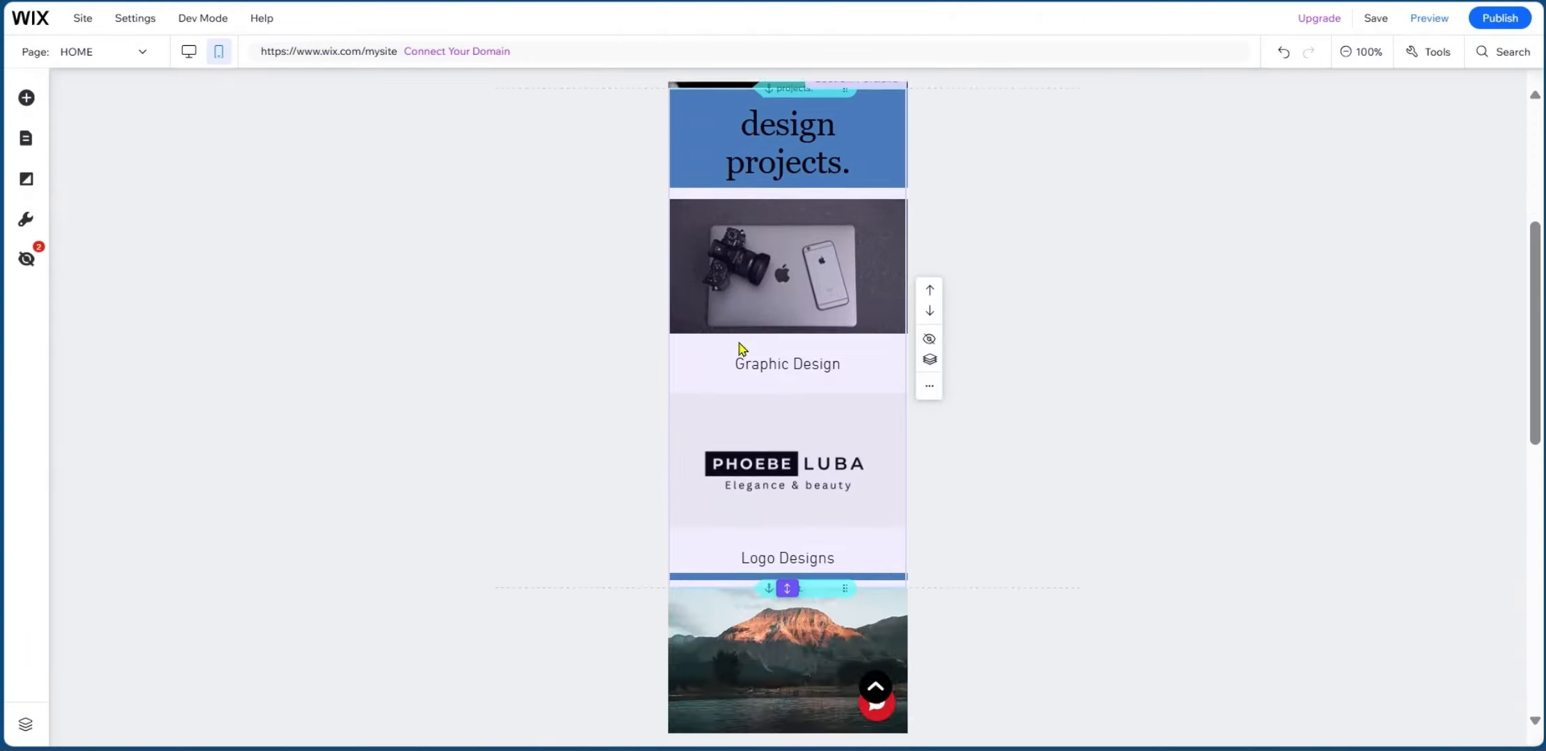
scroll(741, 349, "up", 4)
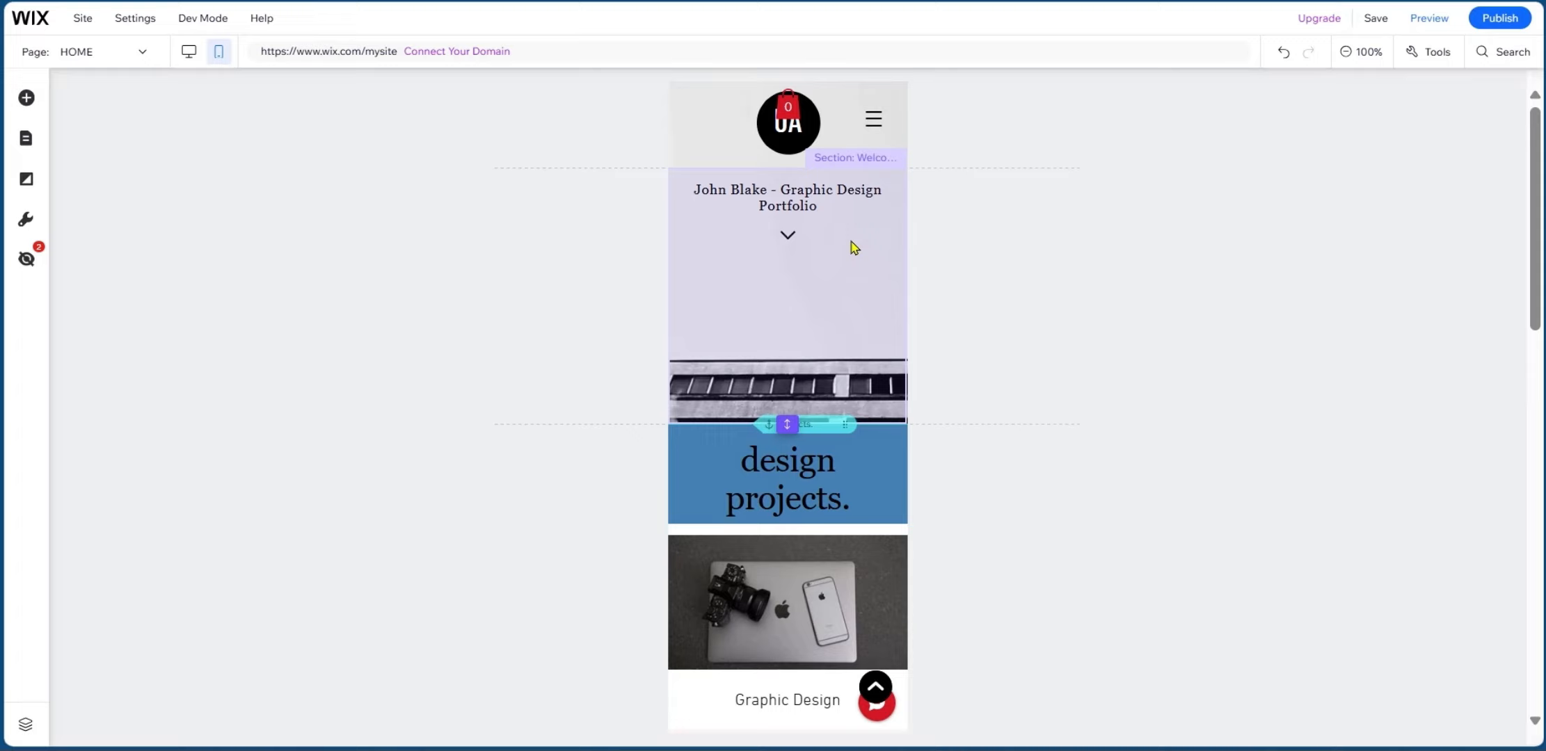
left_click(1430, 21)
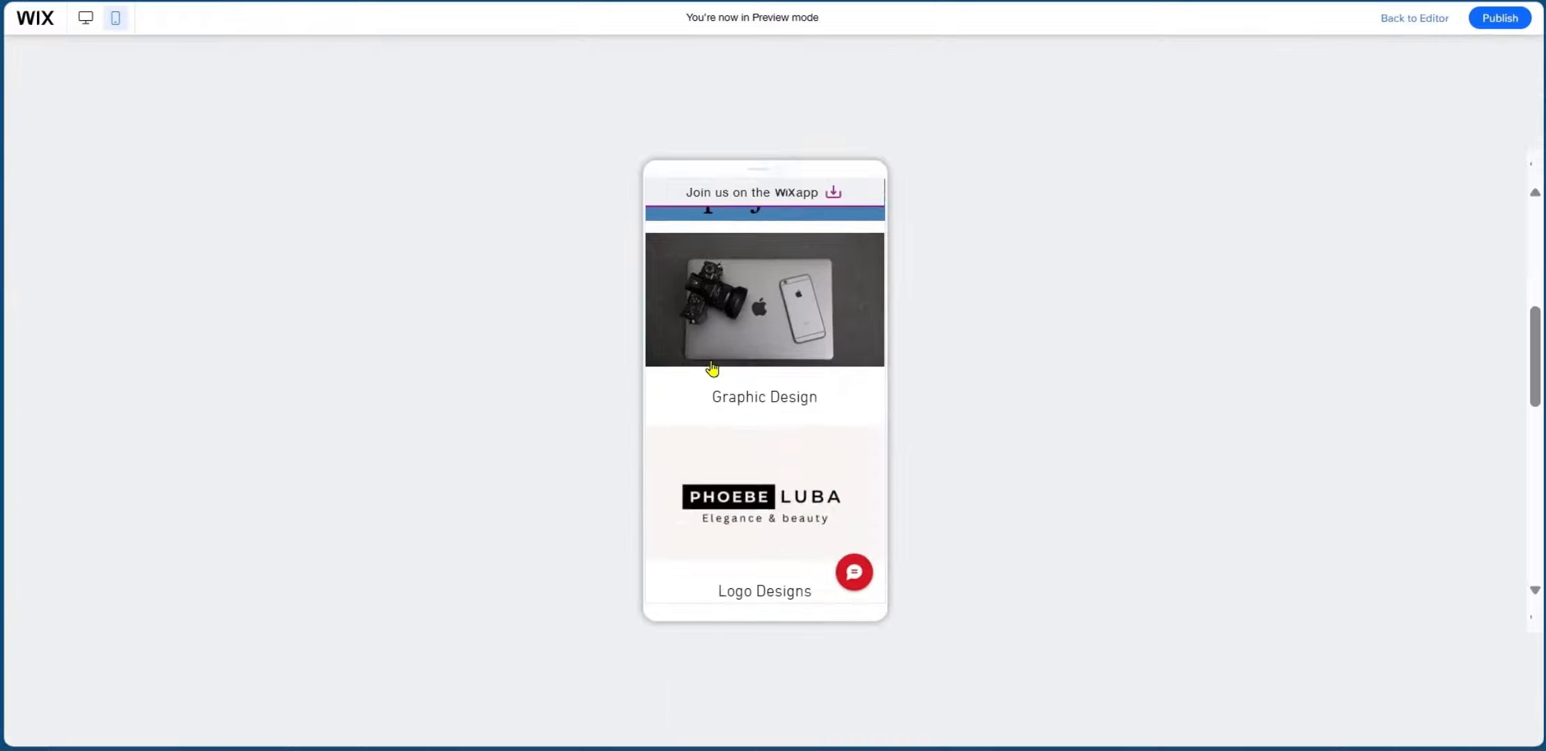
scroll(715, 368, "down", 3)
scroll(714, 368, "up", 10)
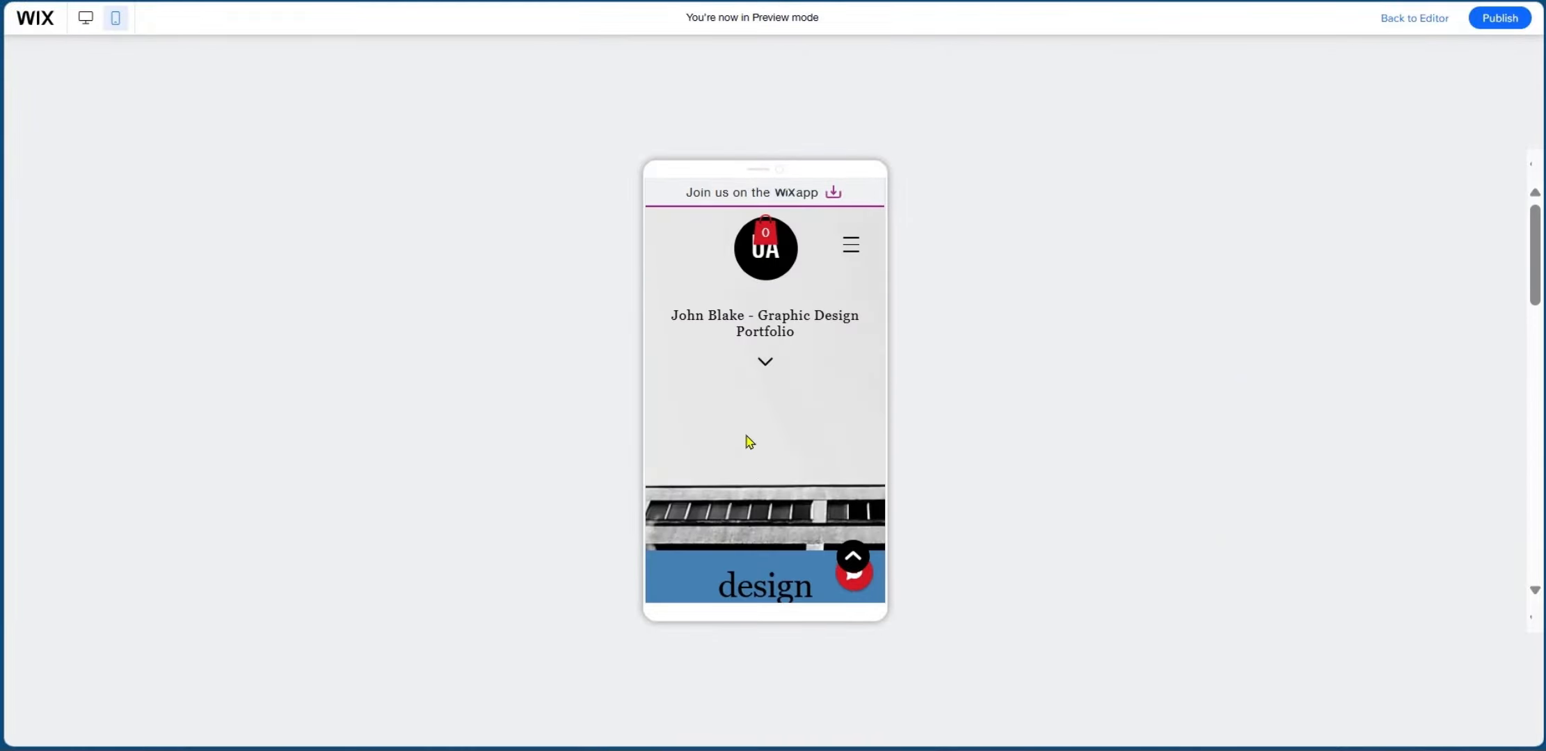
scroll(750, 443, "down", 5)
scroll(680, 432, "up", 10)
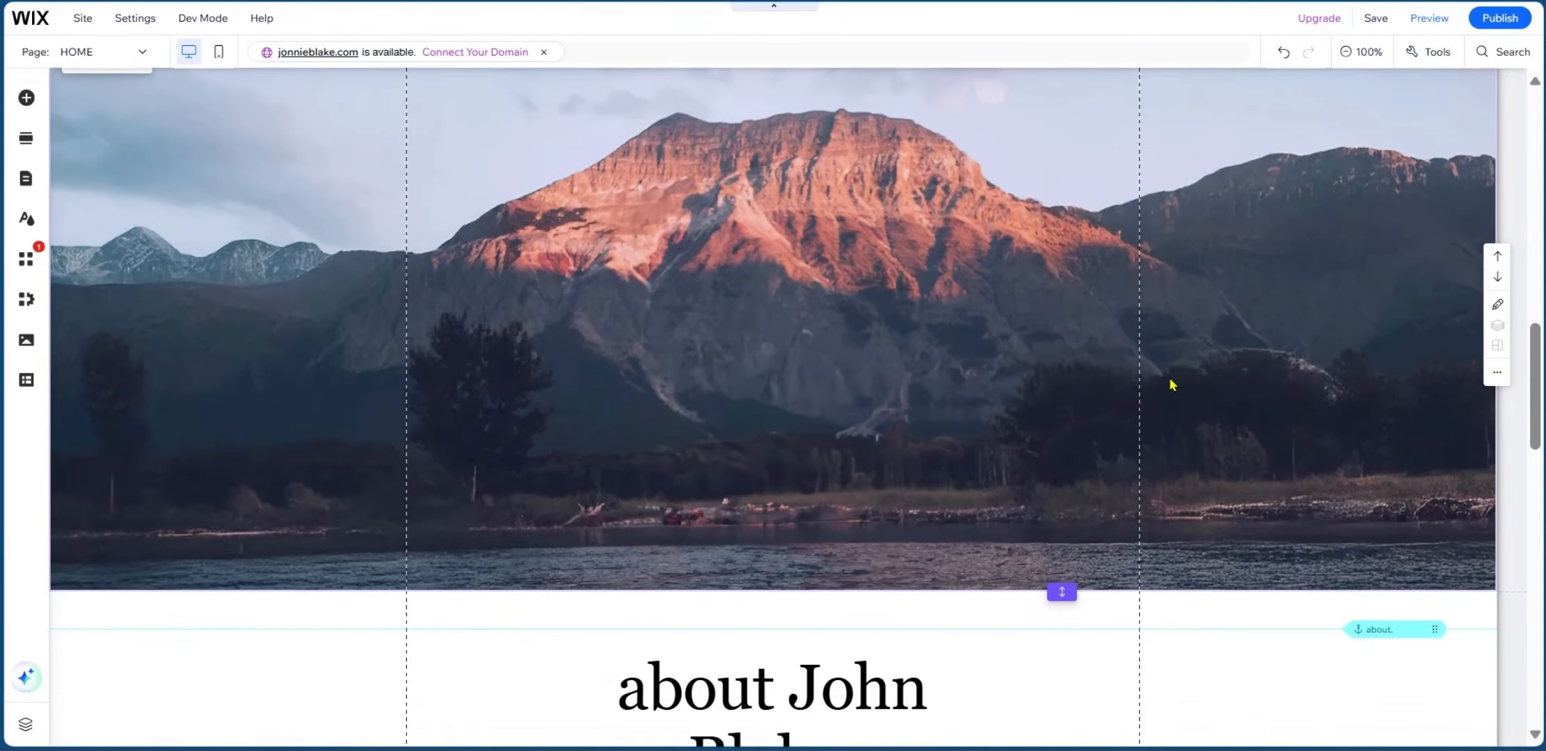
Review the page sections, publish the site, and choose View Site to open the live version.
scroll(1169, 389, "down", 6)
scroll(1166, 407, "up", 17)
scroll(1168, 386, "up", 6)
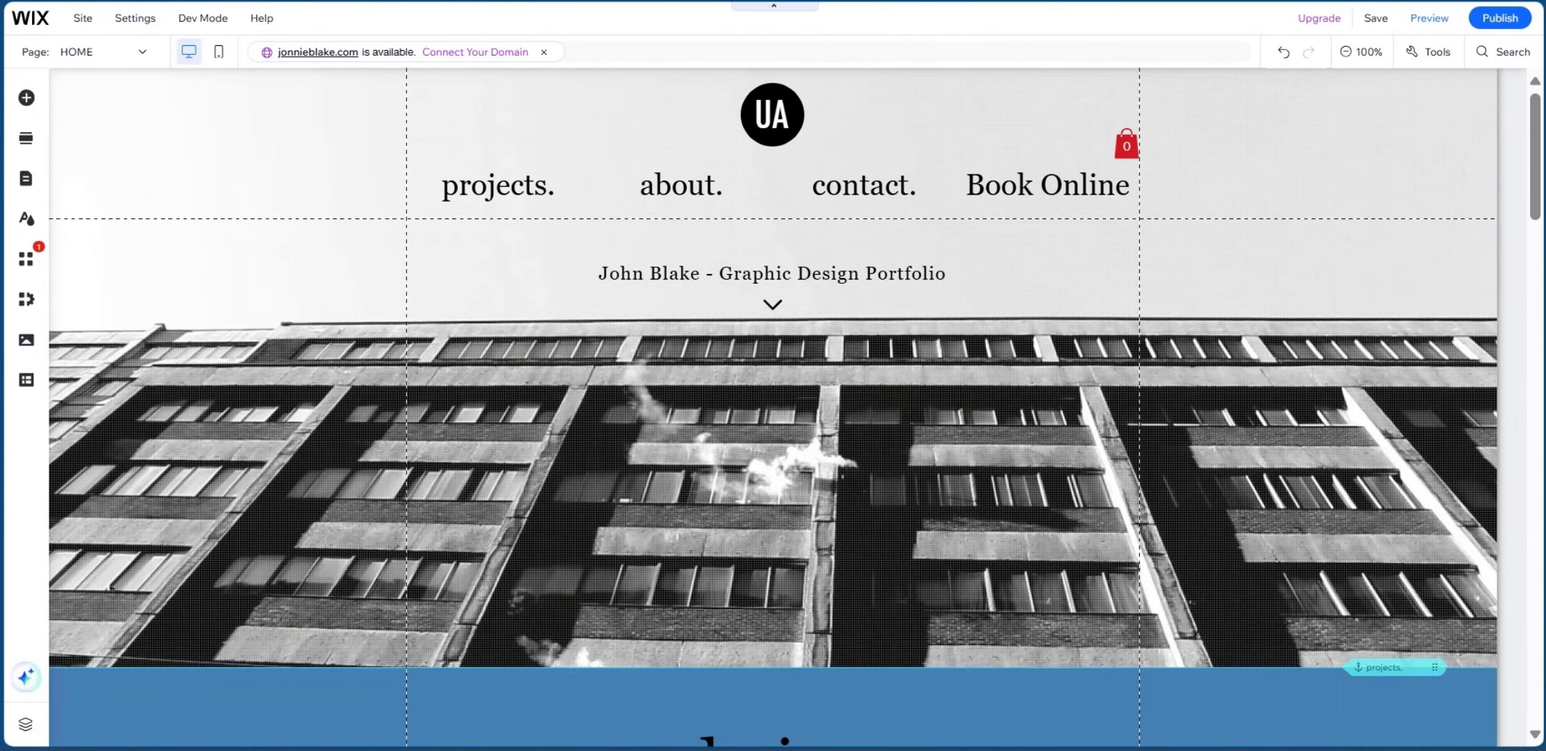
scroll(1085, 504, "down", 5)
scroll(1102, 512, "up", 5)
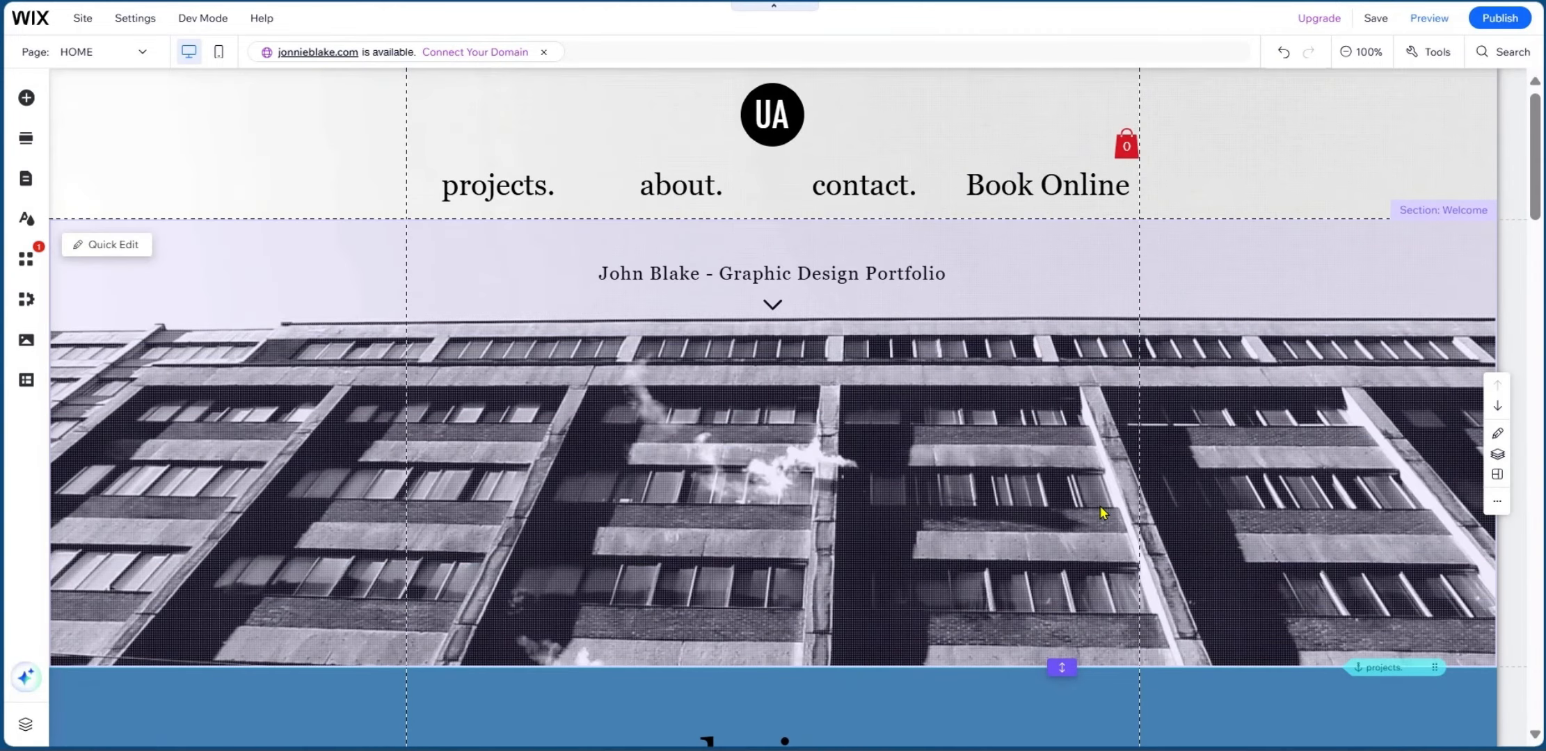
scroll(996, 445, "down", 5)
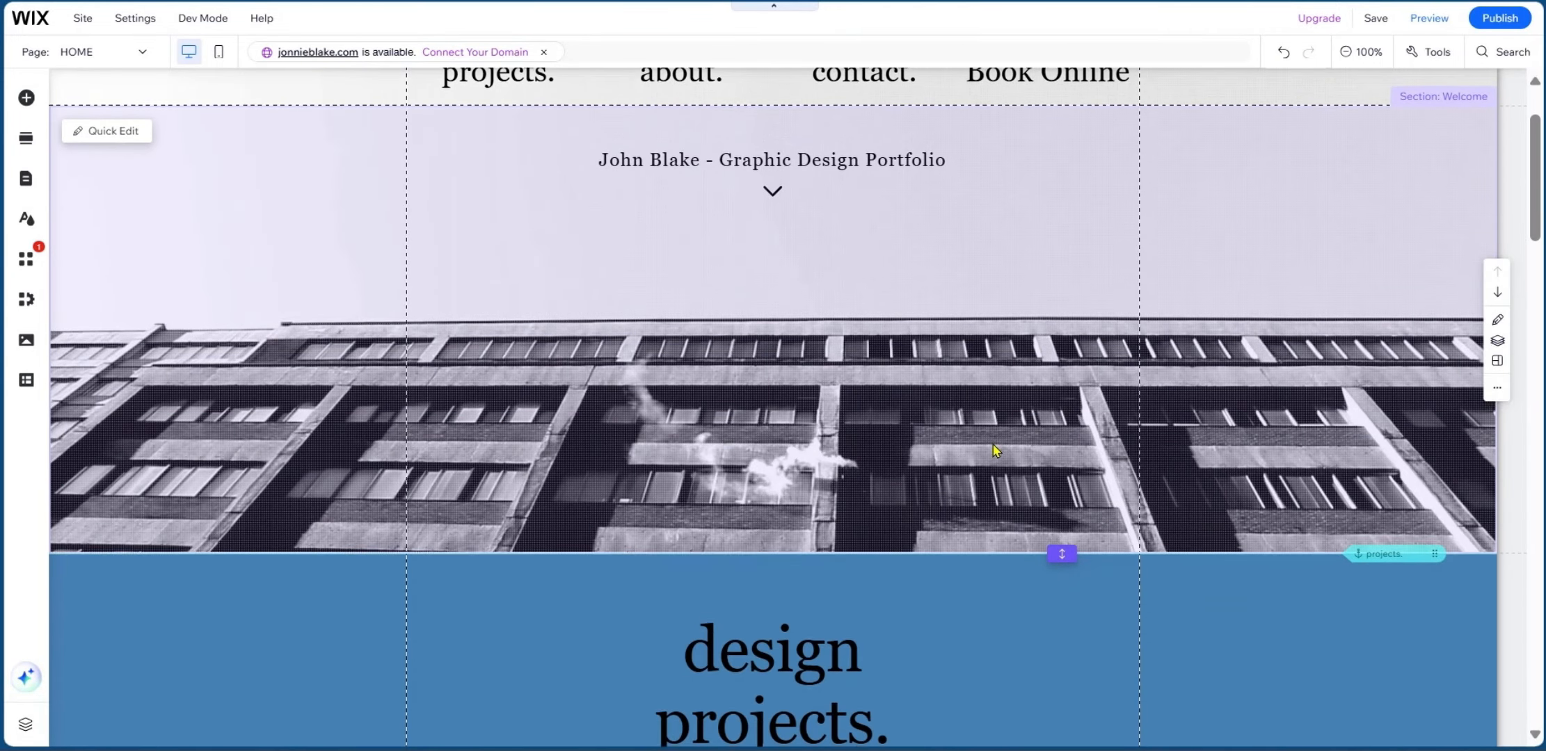
scroll(993, 456, "up", 5)
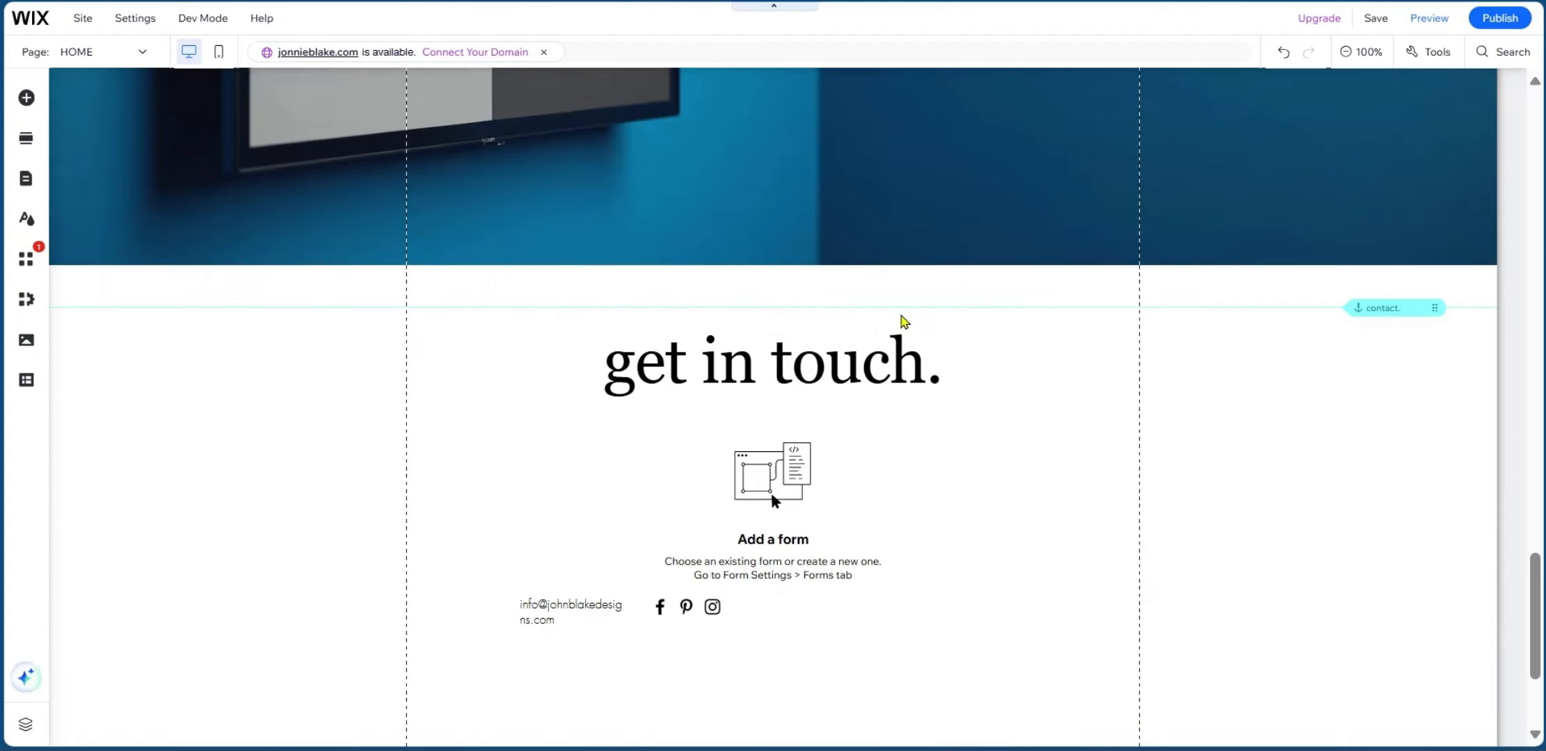
scroll(829, 369, "up", 6)
scroll(811, 376, "down", 5)
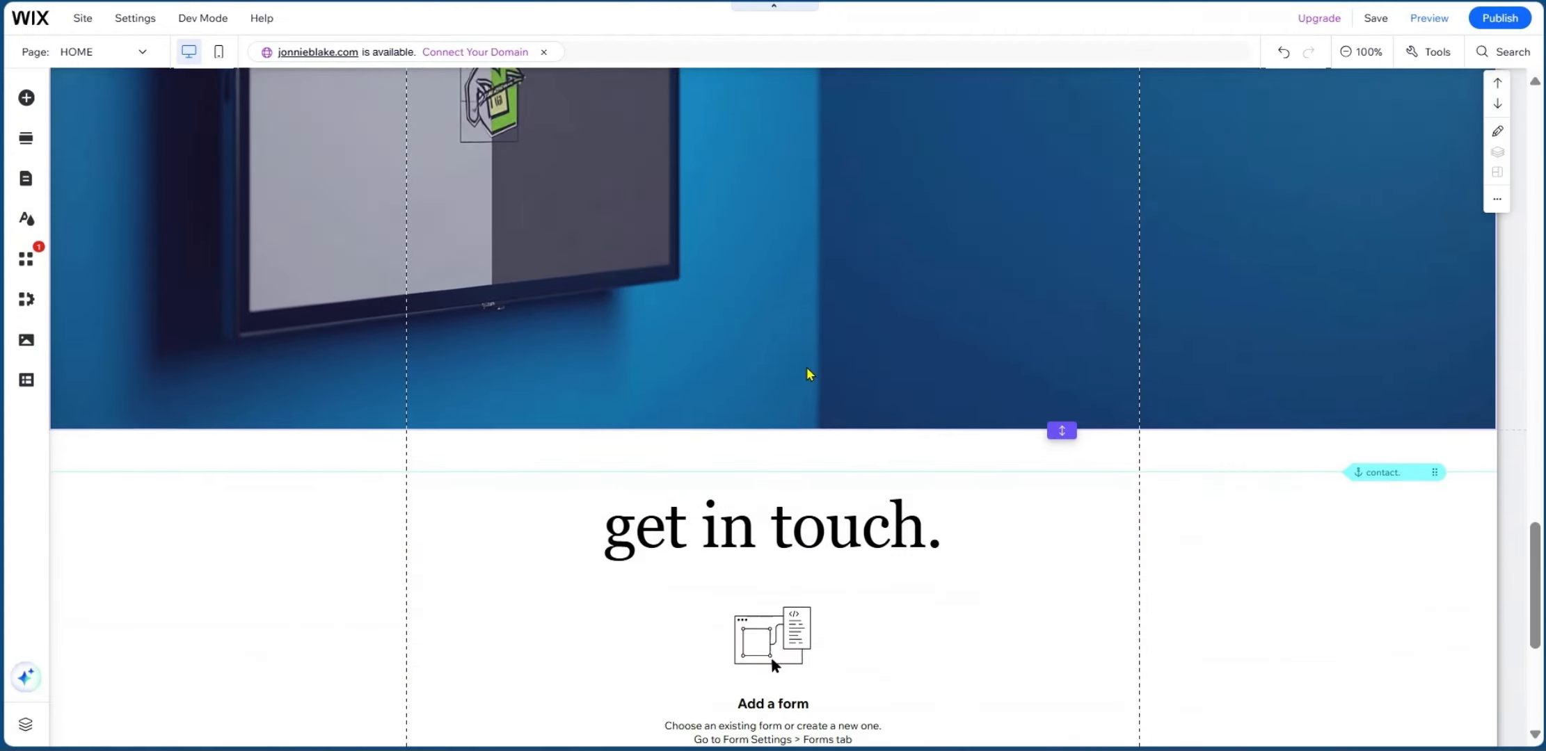
scroll(552, 551, "down", 5)
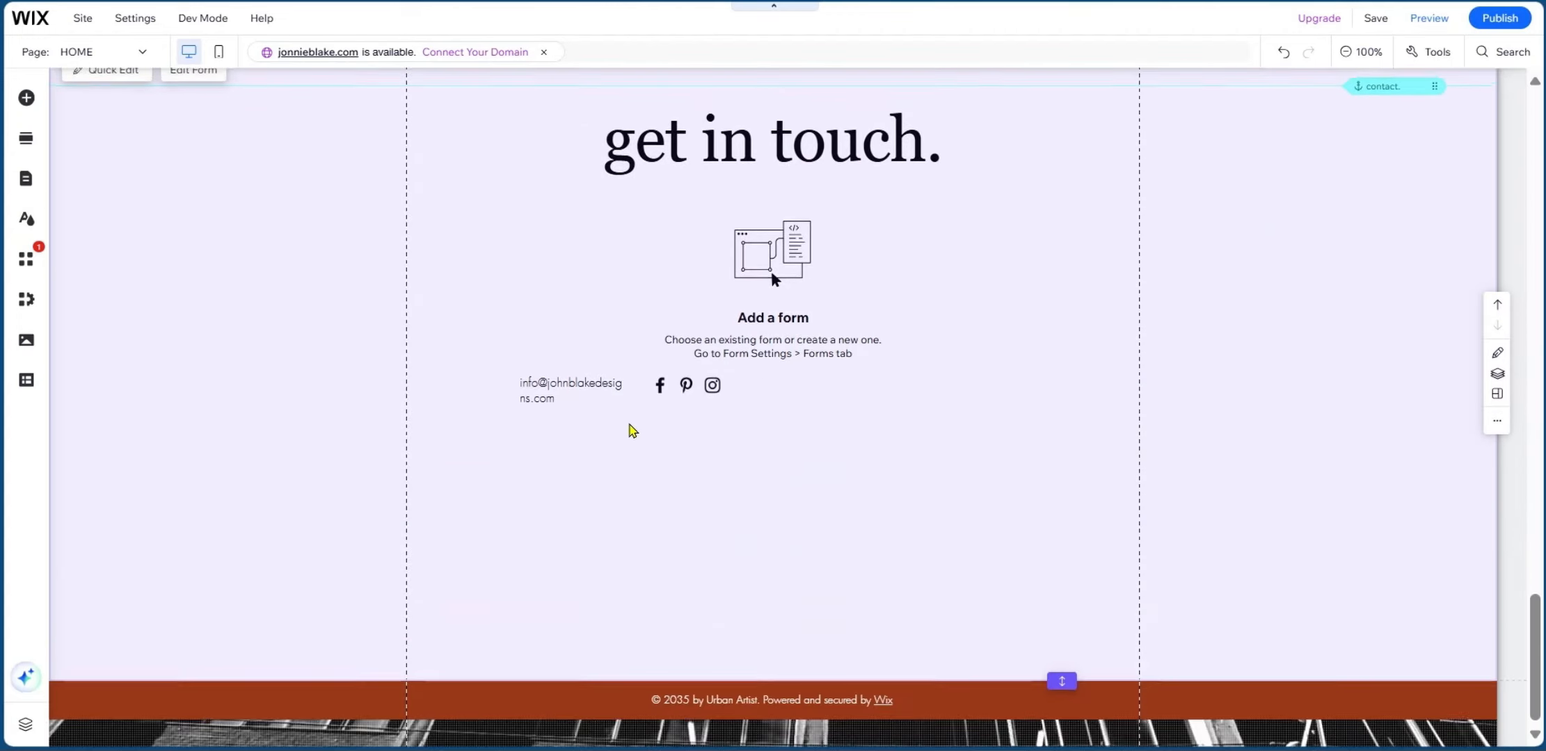
scroll(632, 430, "up", 3)
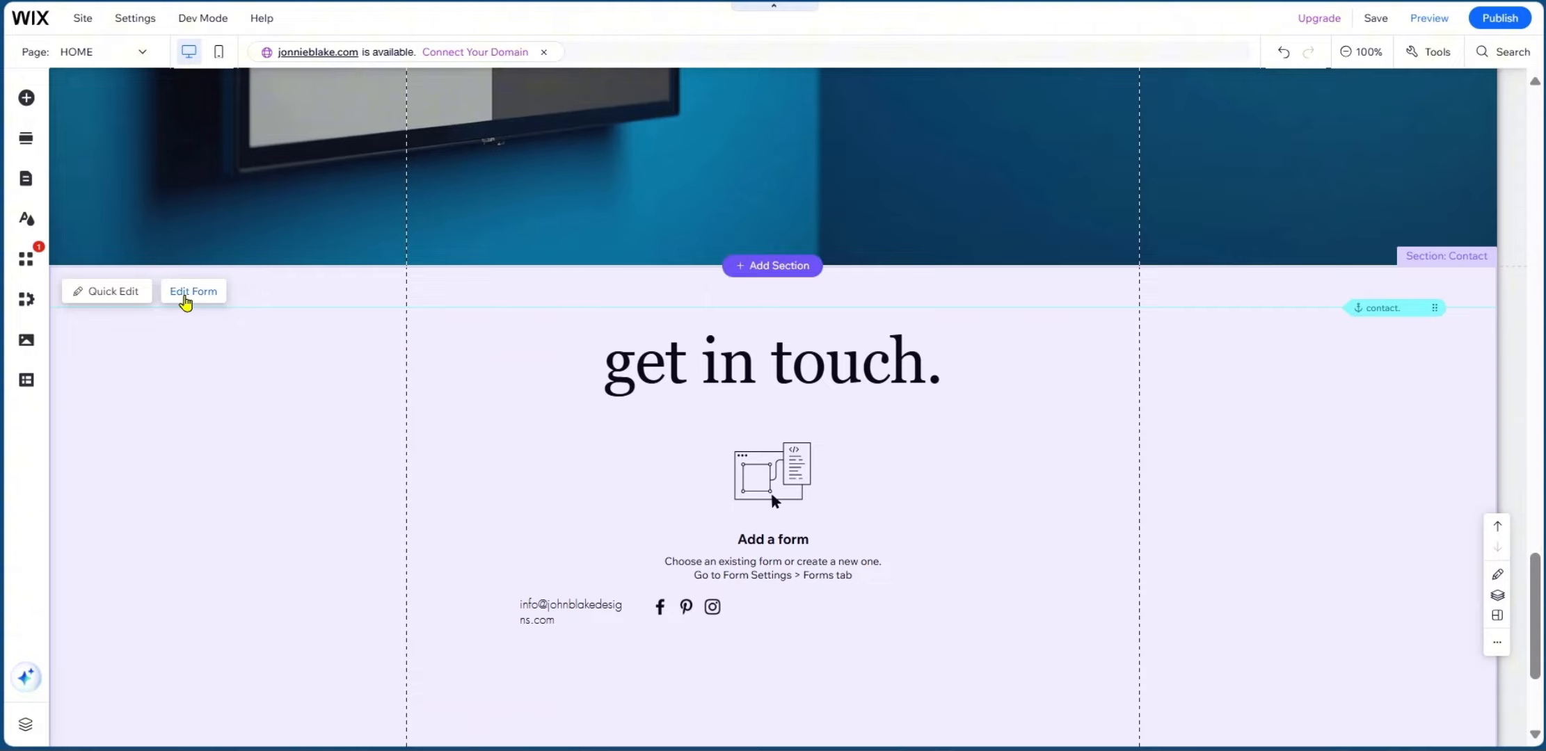
scroll(807, 508, "down", 2)
scroll(730, 536, "up", 2)
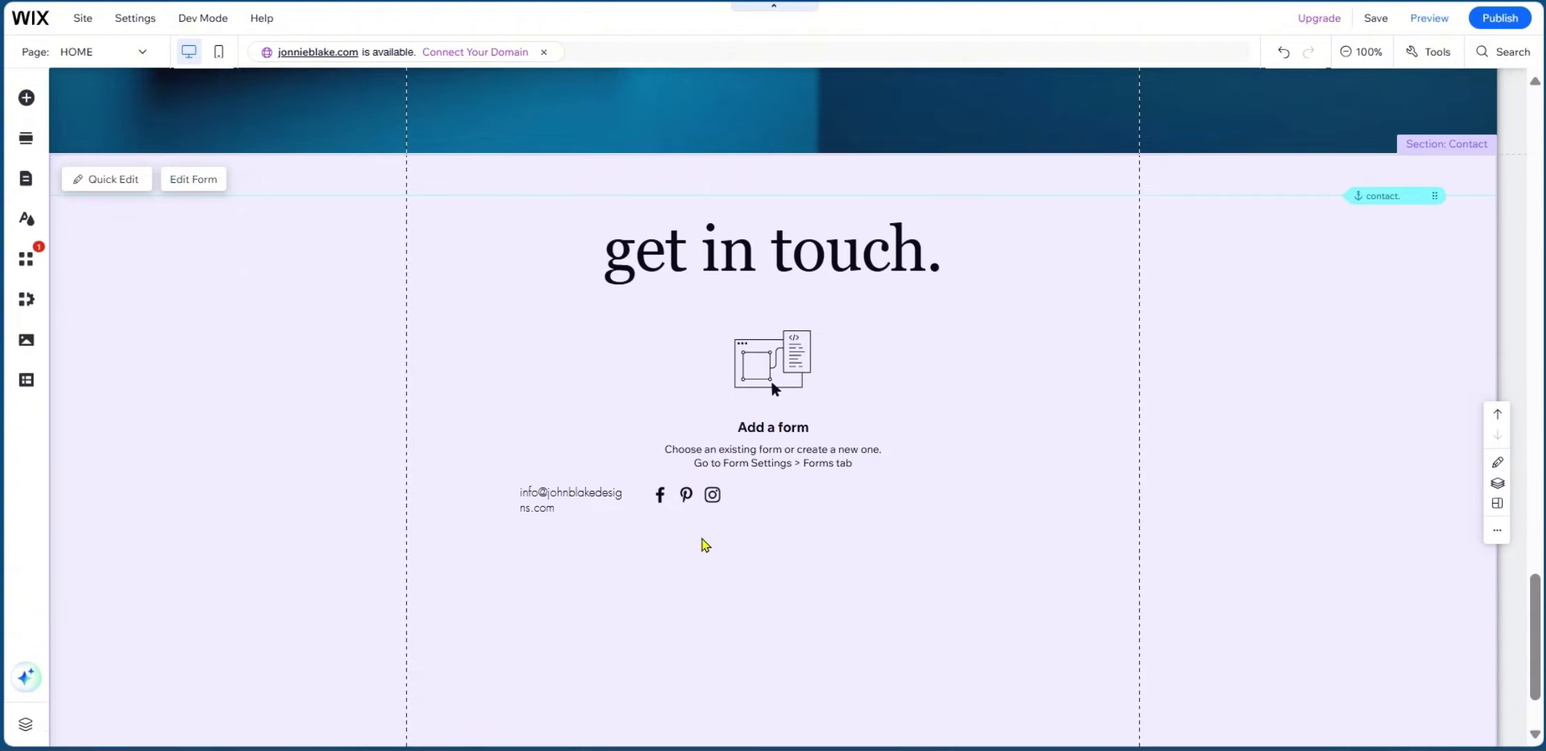
scroll(820, 502, "up", 2)
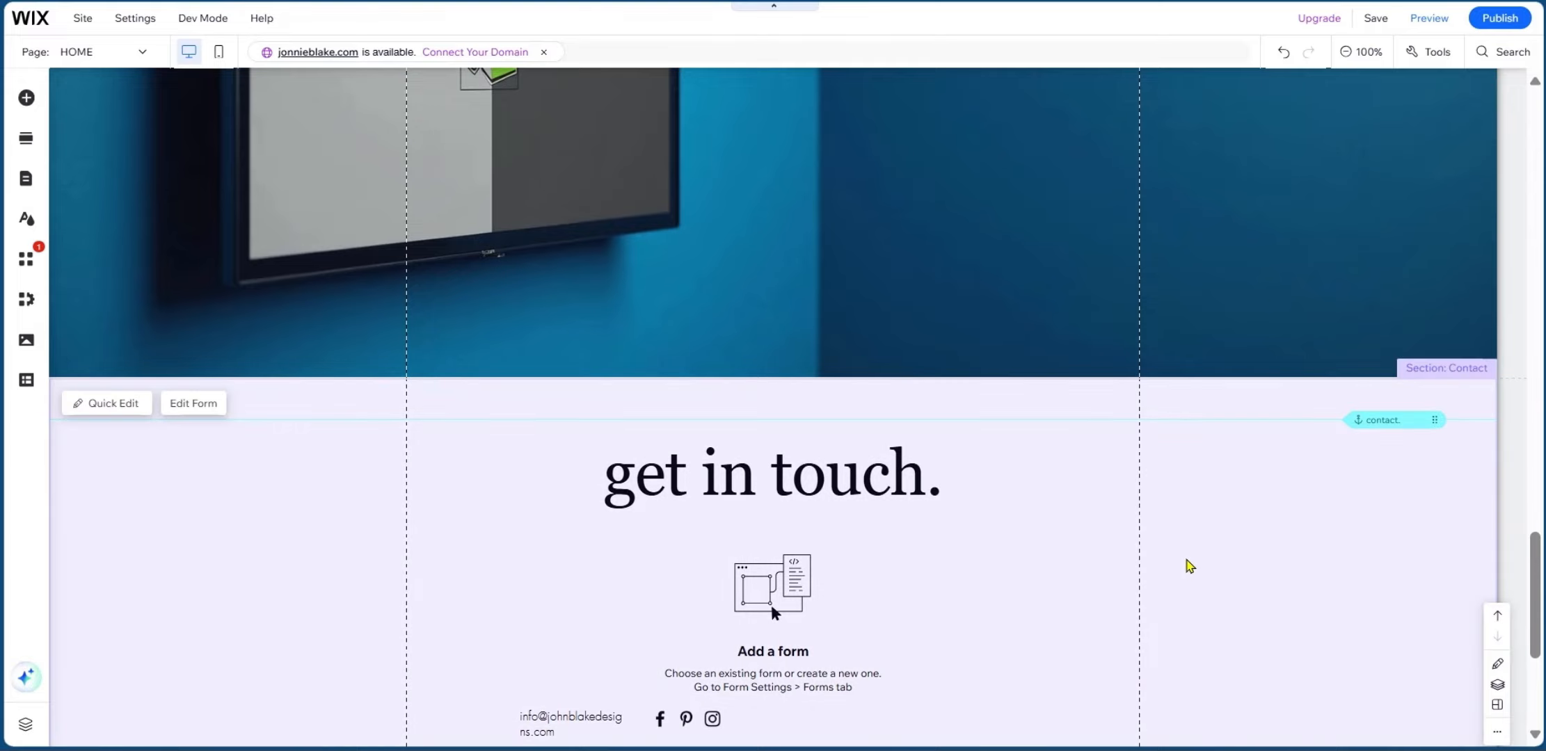
scroll(732, 482, "down", 5)
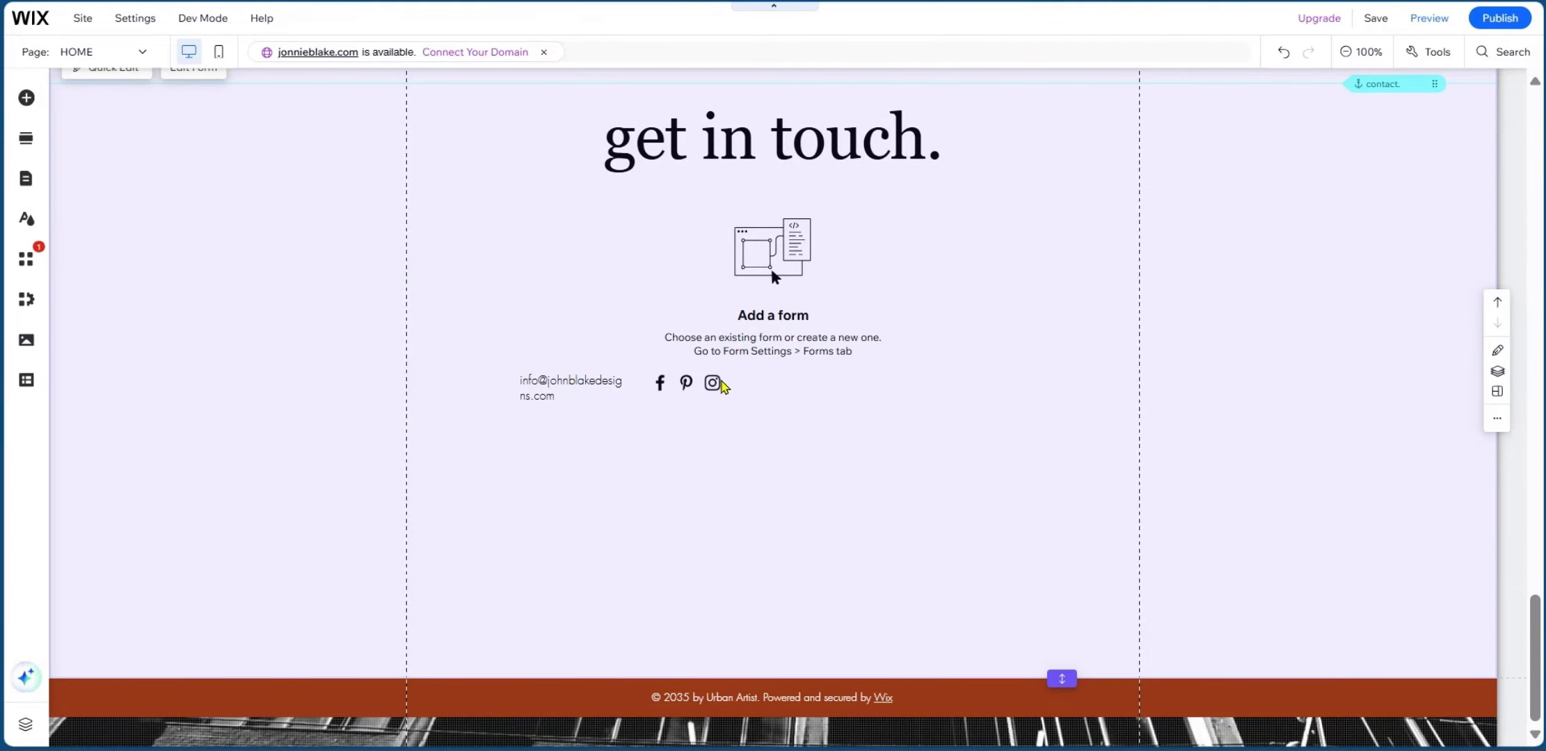
scroll(724, 386, "up", 15)
left_click(1518, 18)
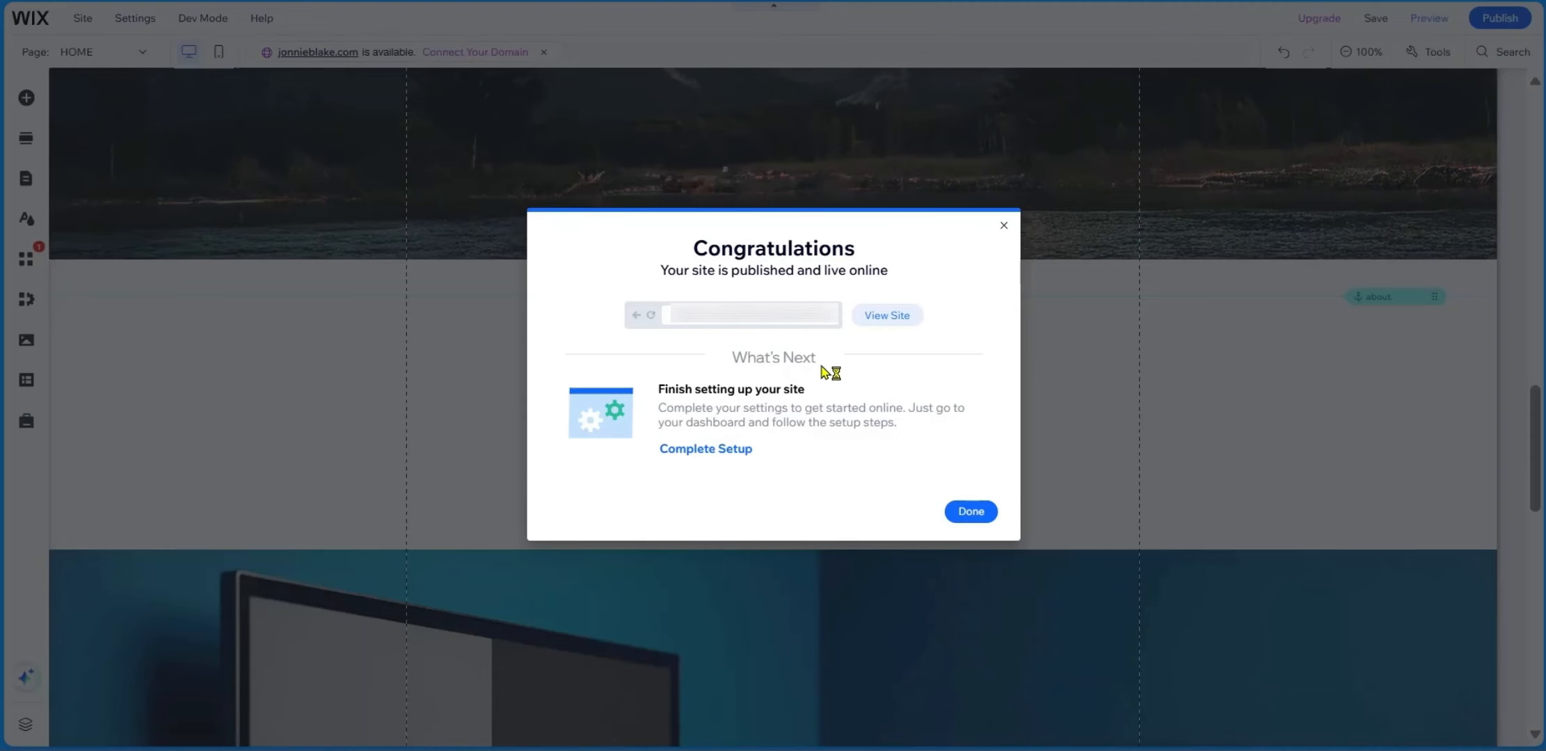
left_click(885, 316)
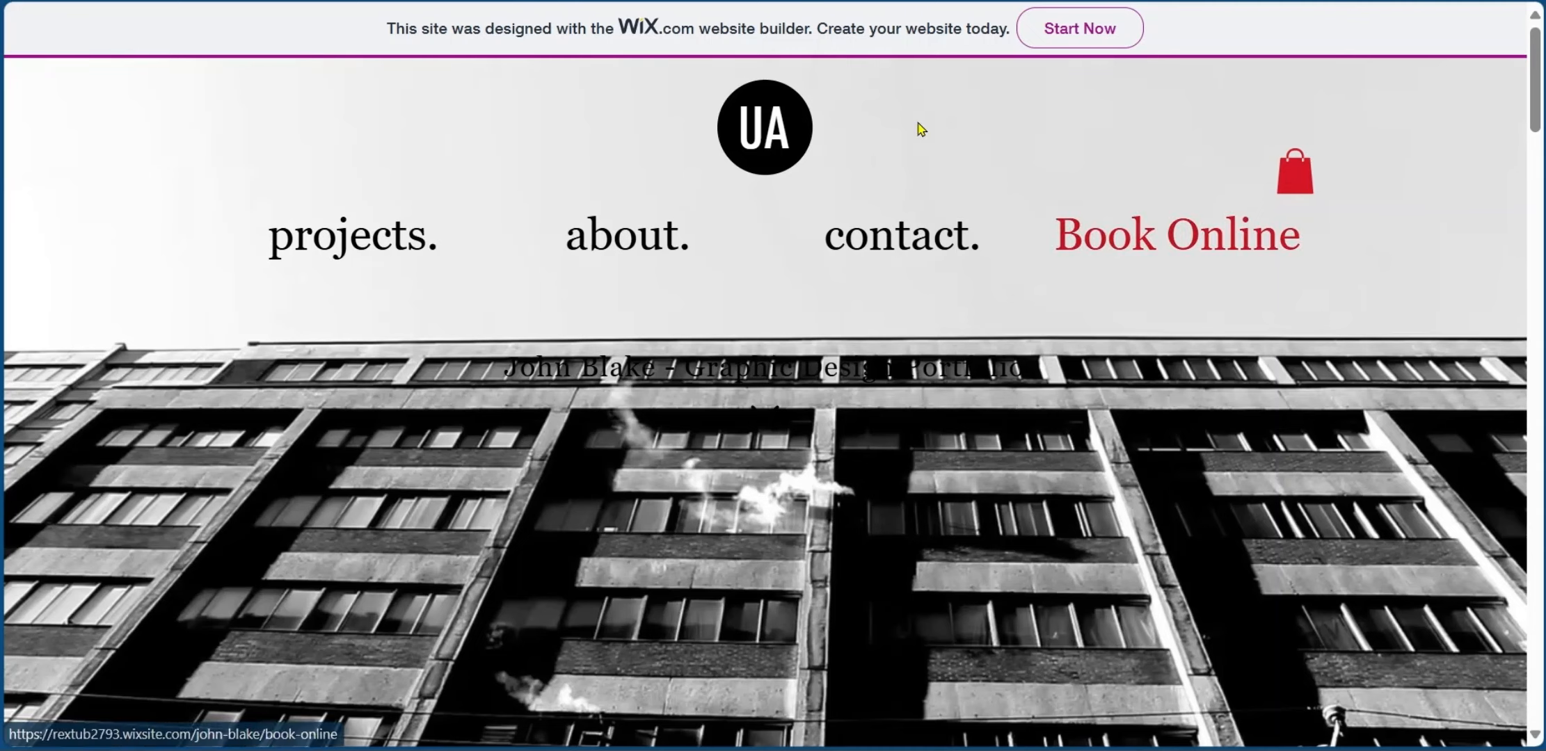
Open the Logo Designs tile from the live site's projects gallery to view its description and logo.
scroll(876, 428, "down", 10)
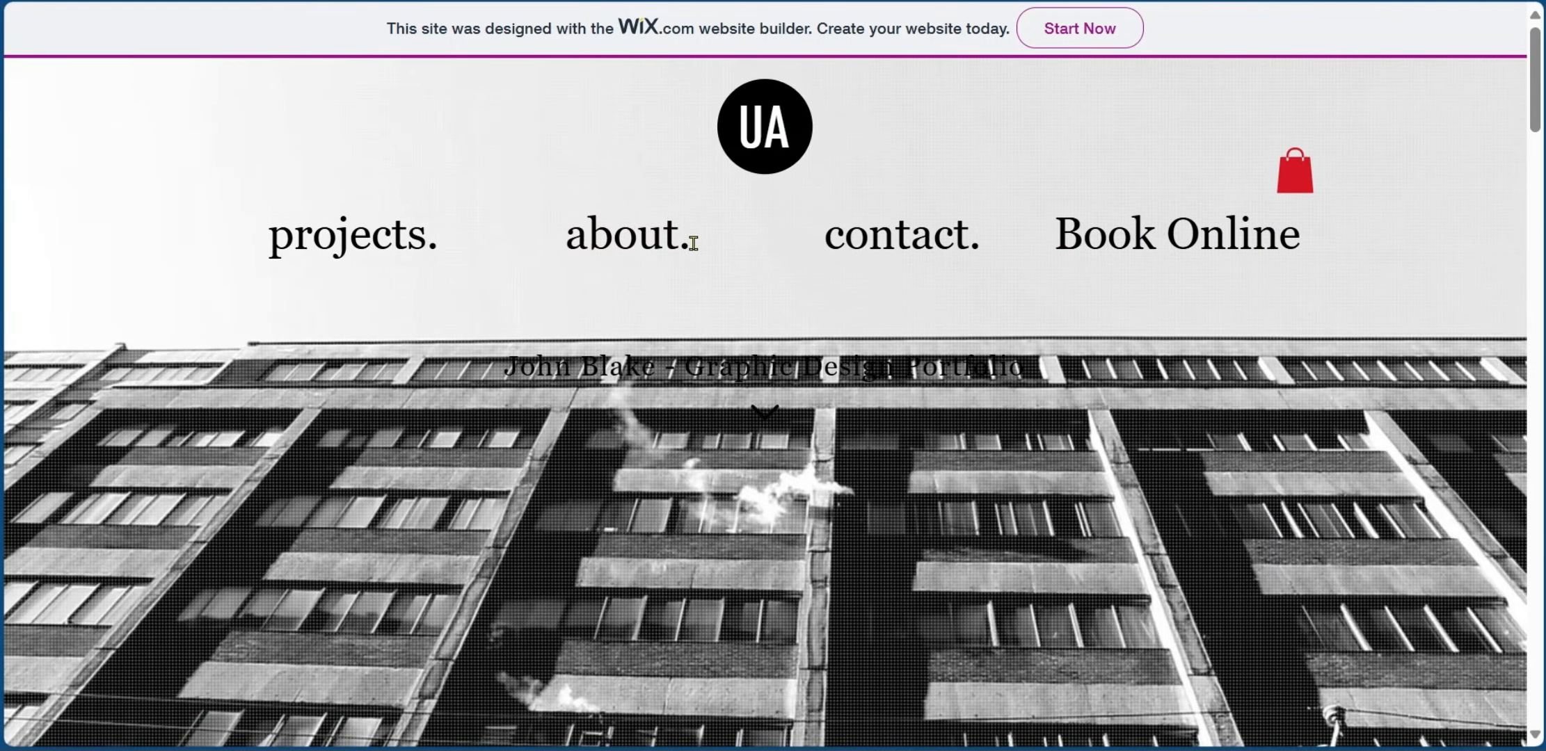
scroll(691, 273, "down", 5)
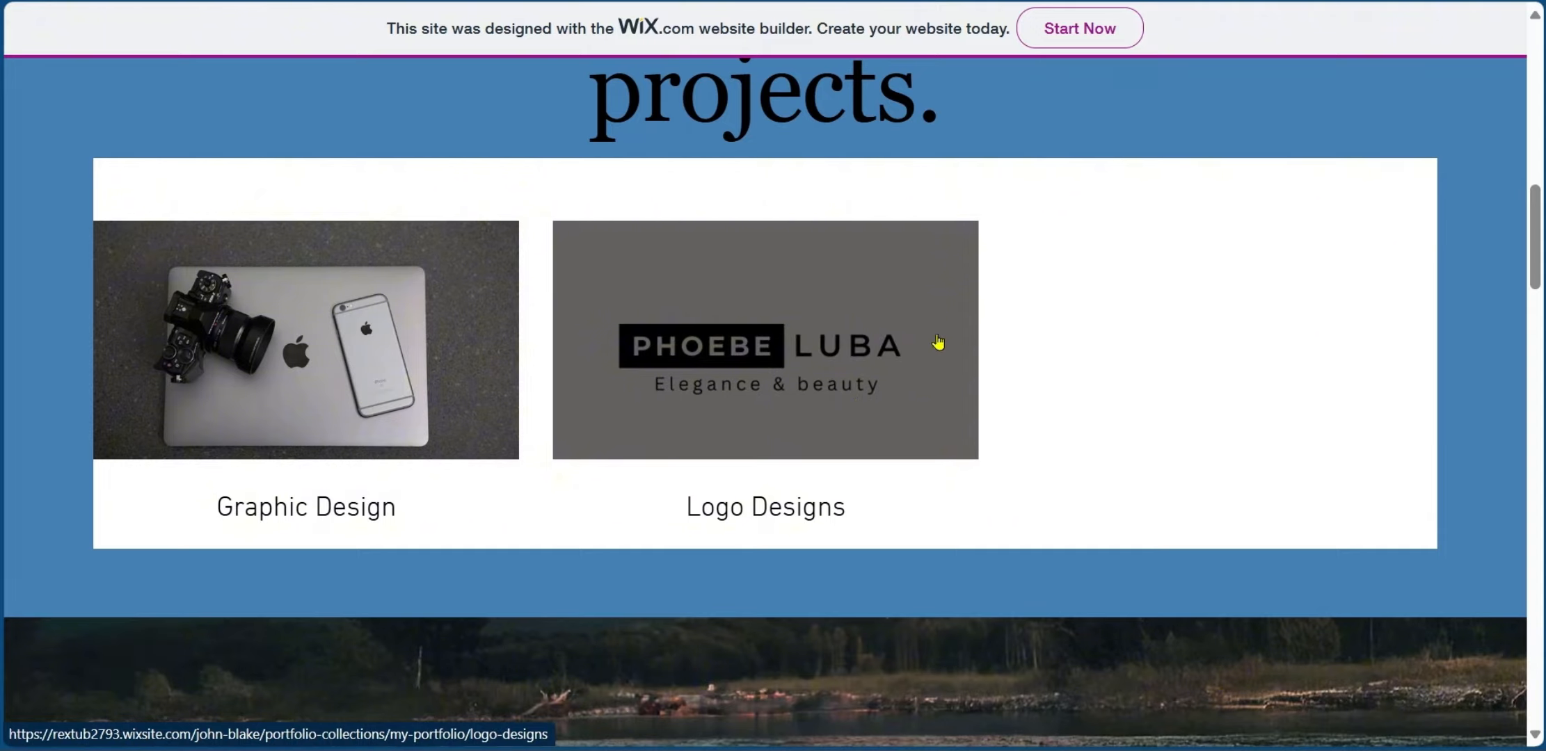
left_click(840, 402)
scroll(838, 400, "down", 3)
scroll(835, 400, "up", 8)
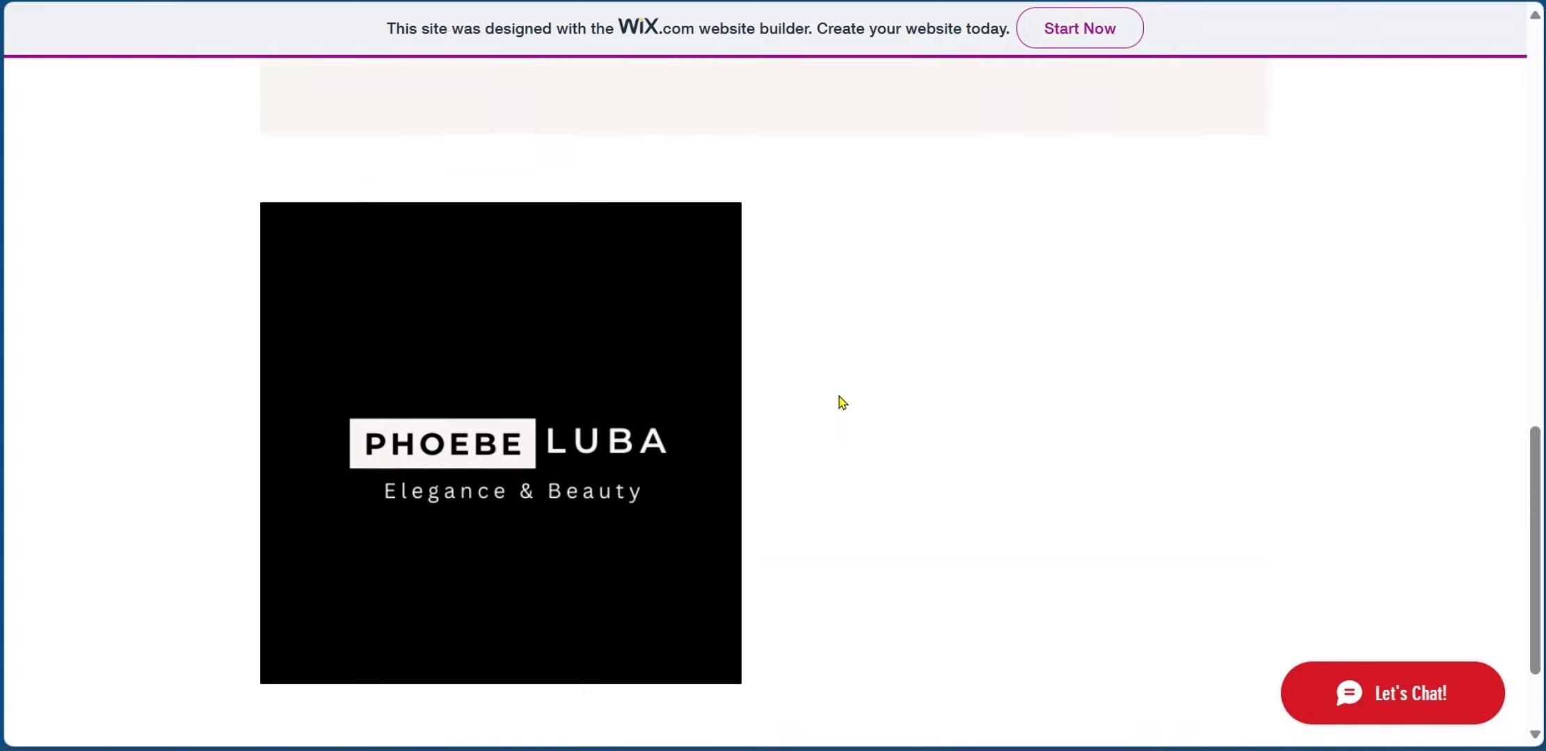
scroll(817, 399, "up", 5)
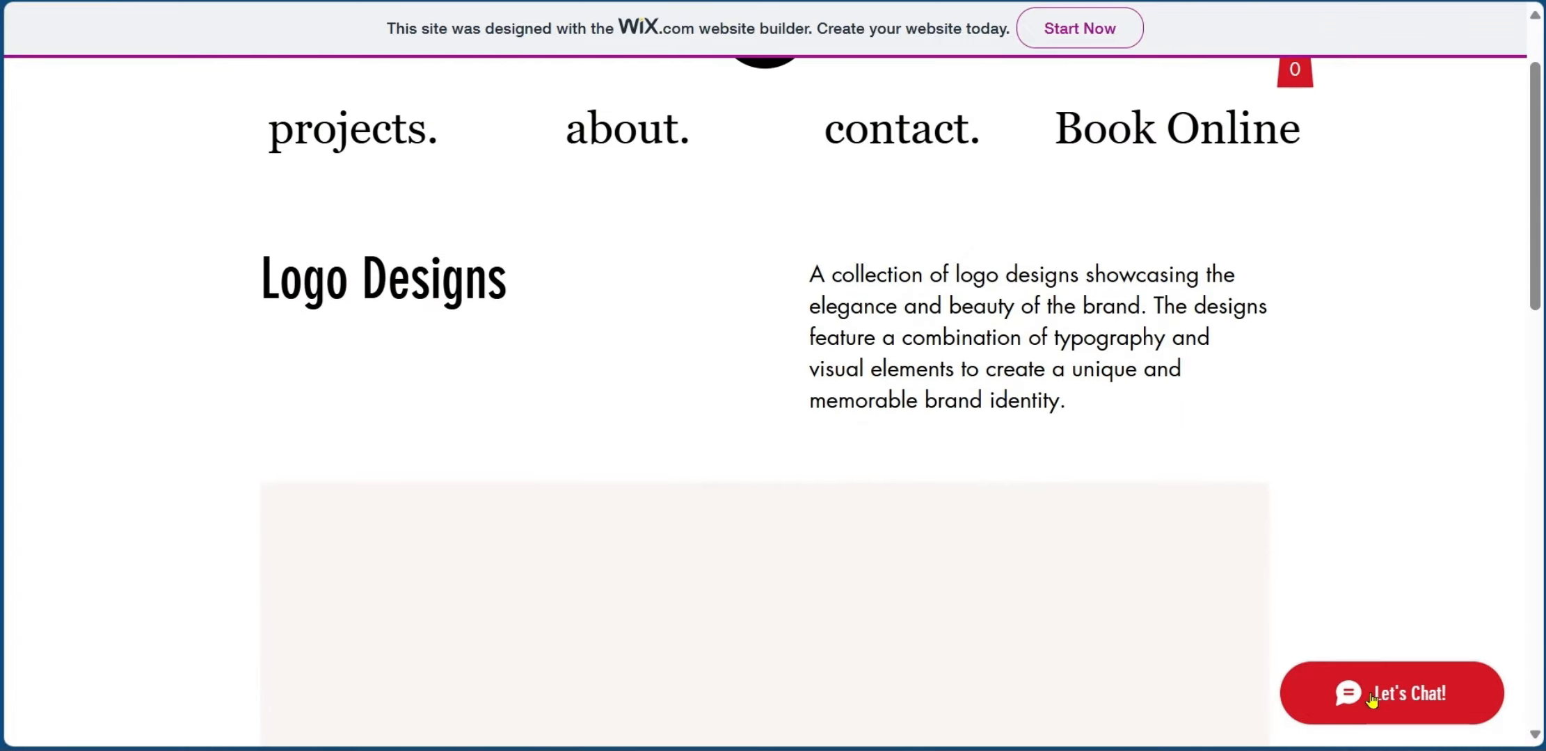